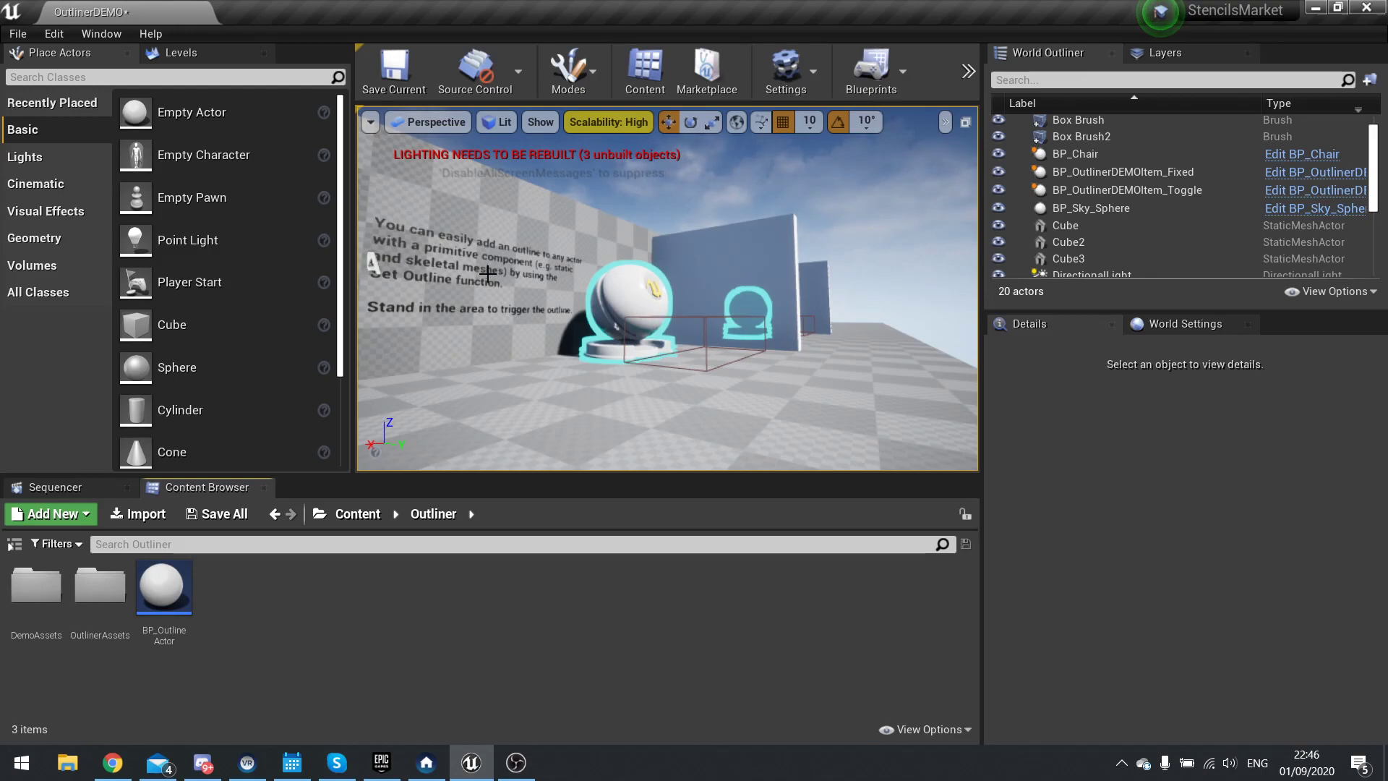
# Select the OutlineActor in the level and review its outline and X-ray settings.
pyautogui.moveTo(589, 277); pyautogui.dragTo(550, 292, button='right')
pyautogui.press('w')
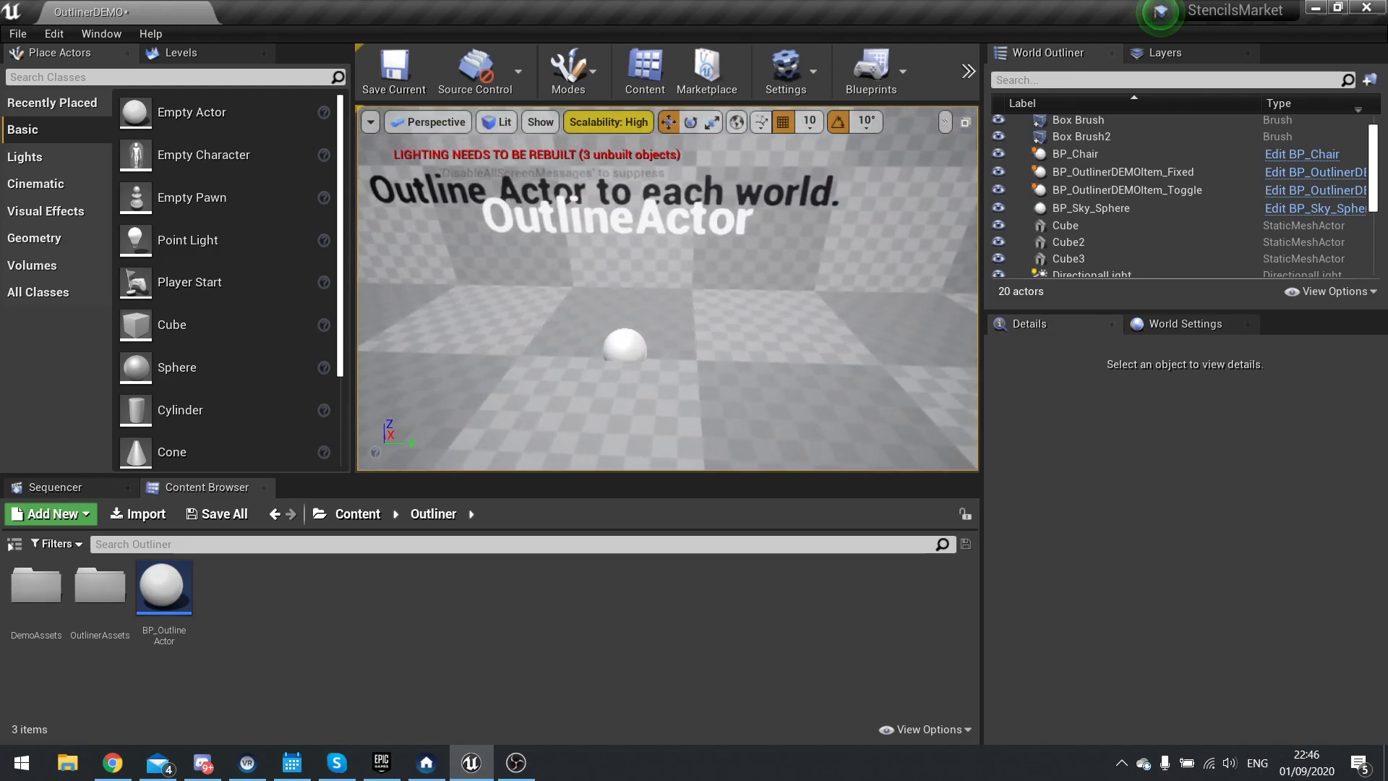
pyautogui.click(625, 338)
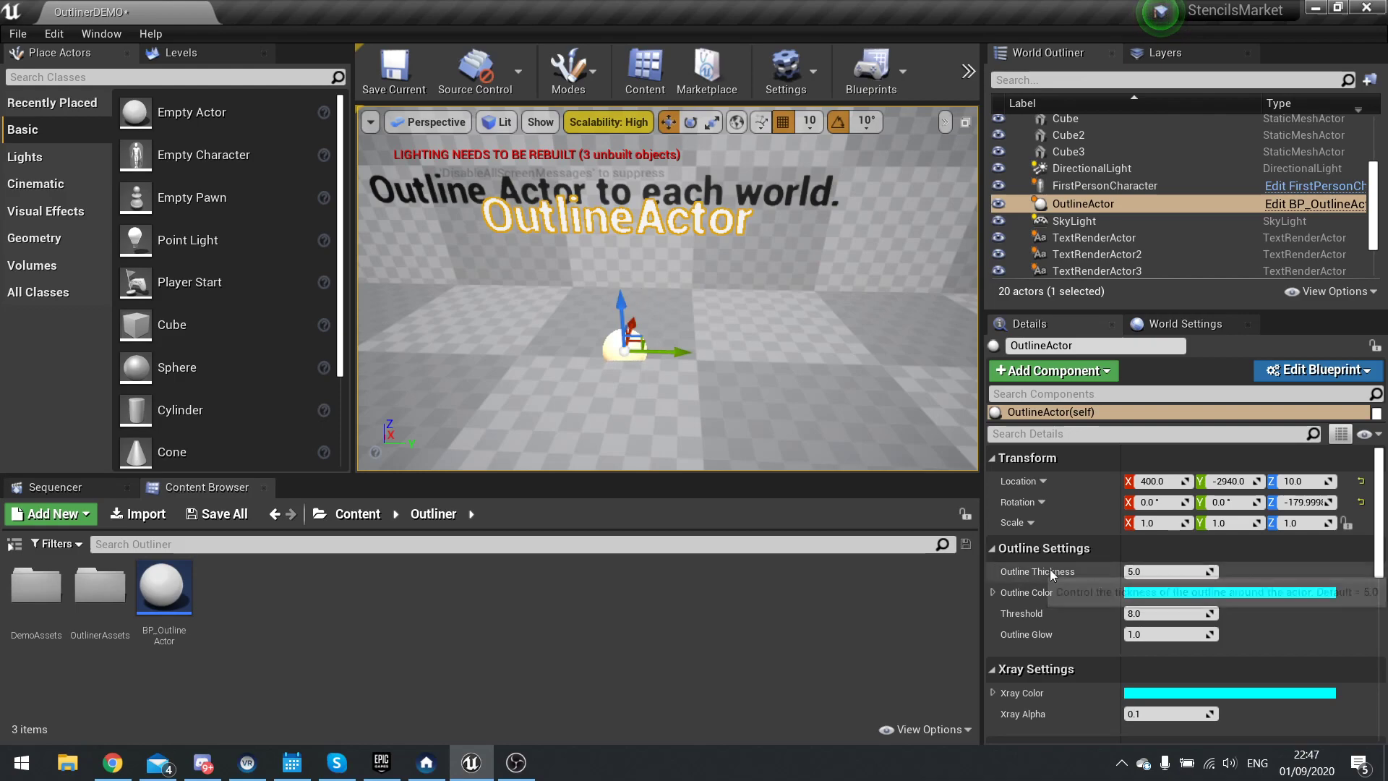
pyautogui.scroll(-3, 1149, 677)
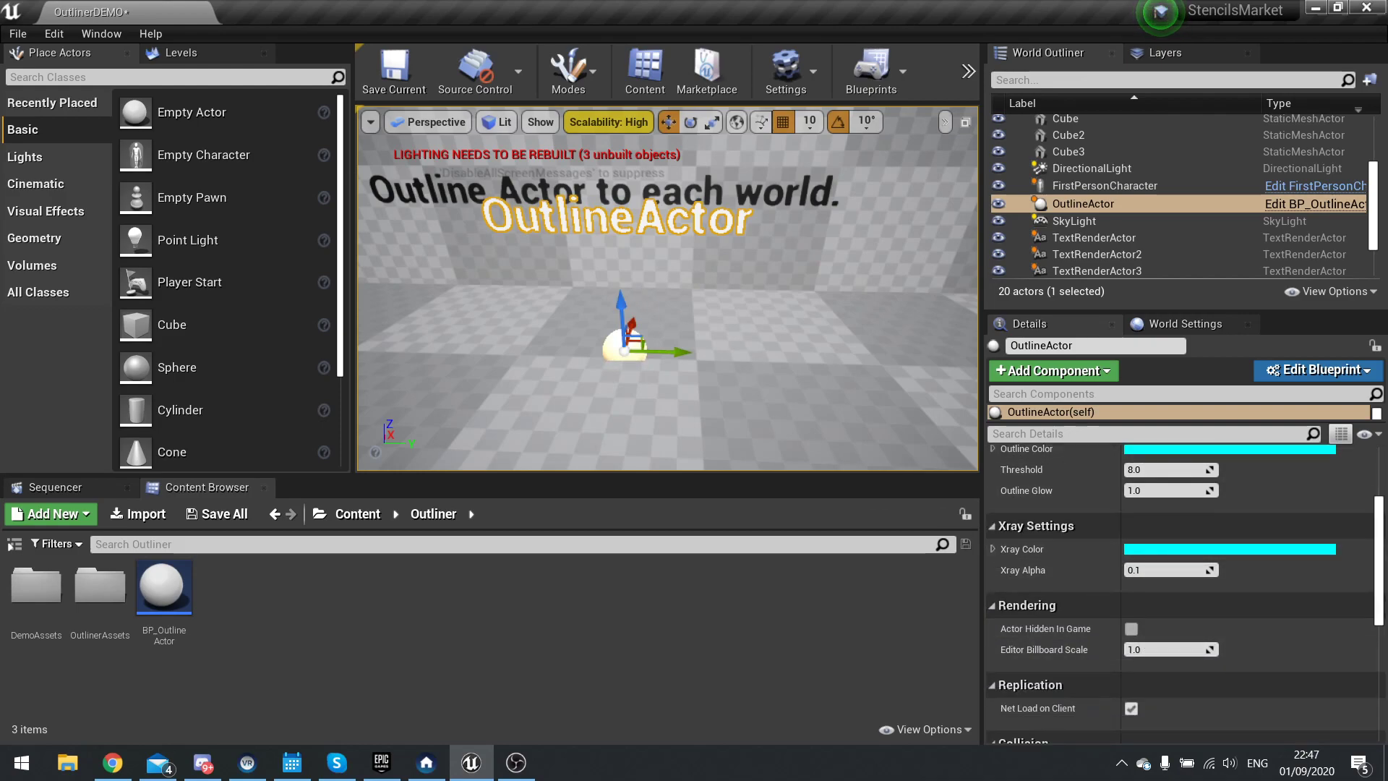
# Play the level in the editor and approach the first demo item to test its outline trigger.
pyautogui.press('s')
pyautogui.moveTo(667, 289); pyautogui.dragTo(853, 239, button='right')
pyautogui.press('w')
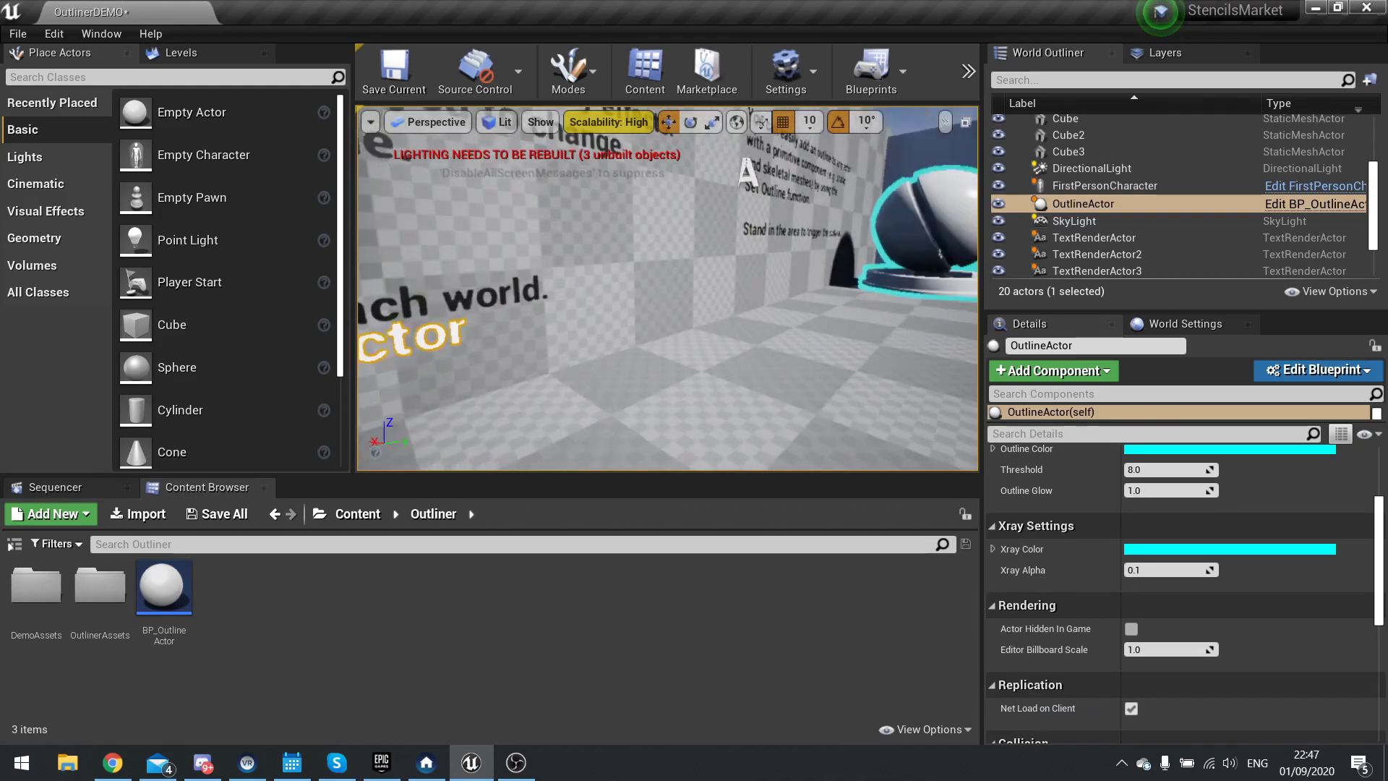
pyautogui.moveTo(744, 289); pyautogui.dragTo(618, 288, button='right')
pyautogui.press('w')
pyautogui.moveTo(781, 311); pyautogui.dragTo(737, 296, button='right')
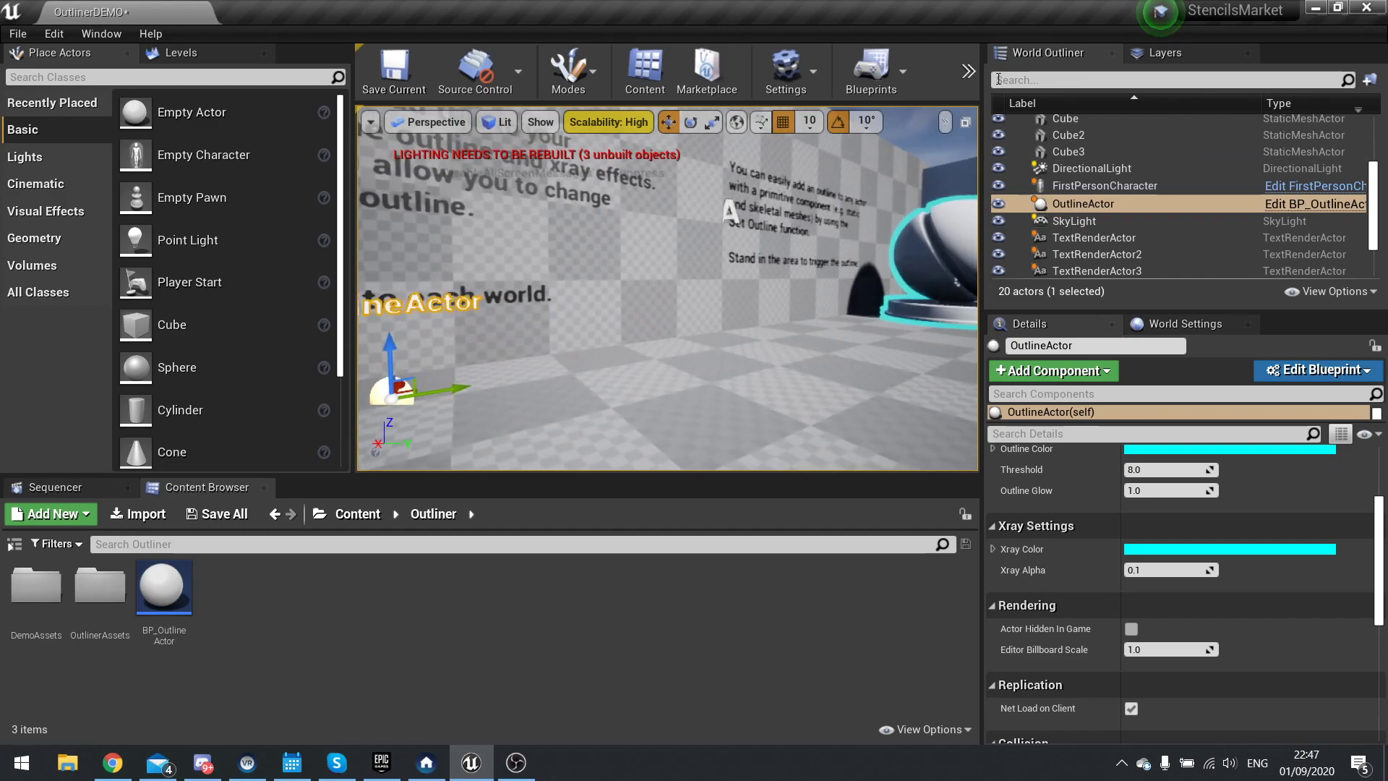
pyautogui.click(969, 71)
pyautogui.click(1025, 187)
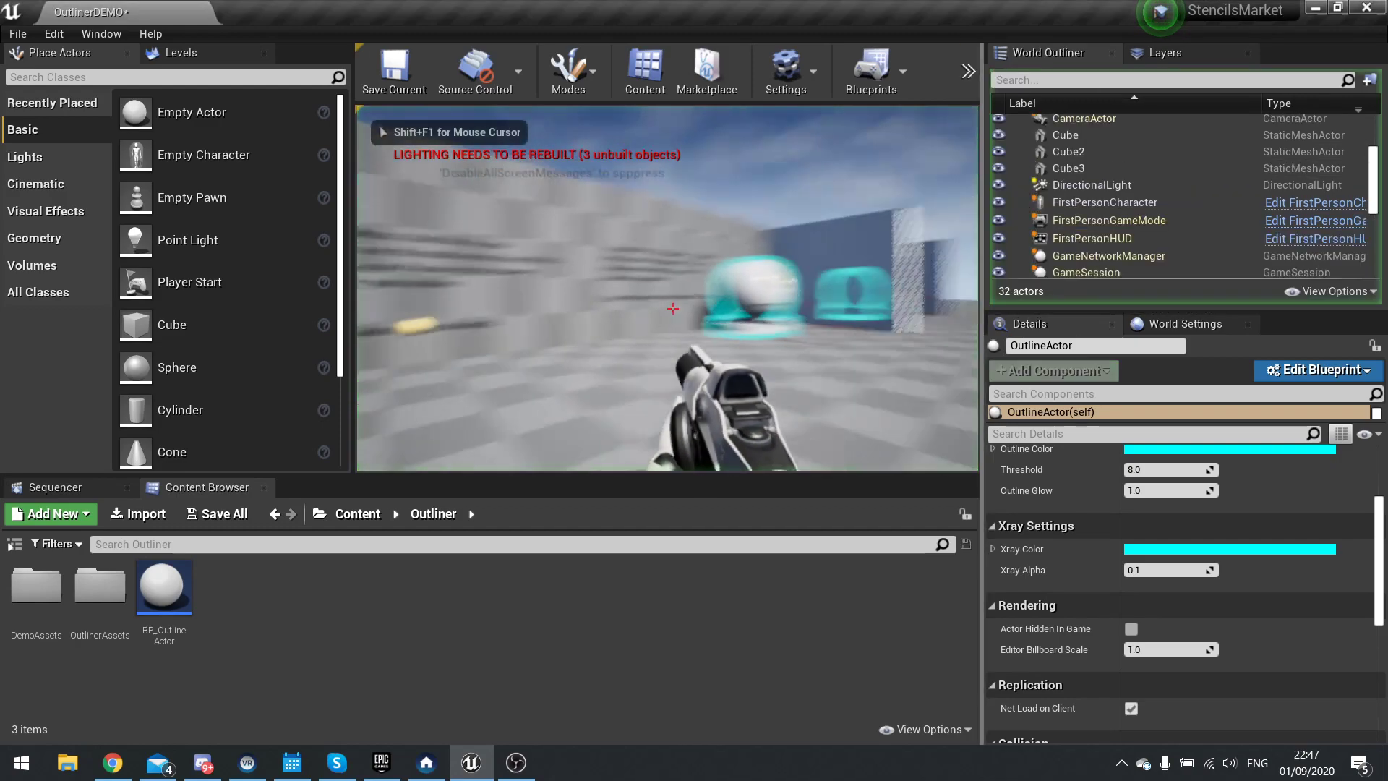
pyautogui.press('w')
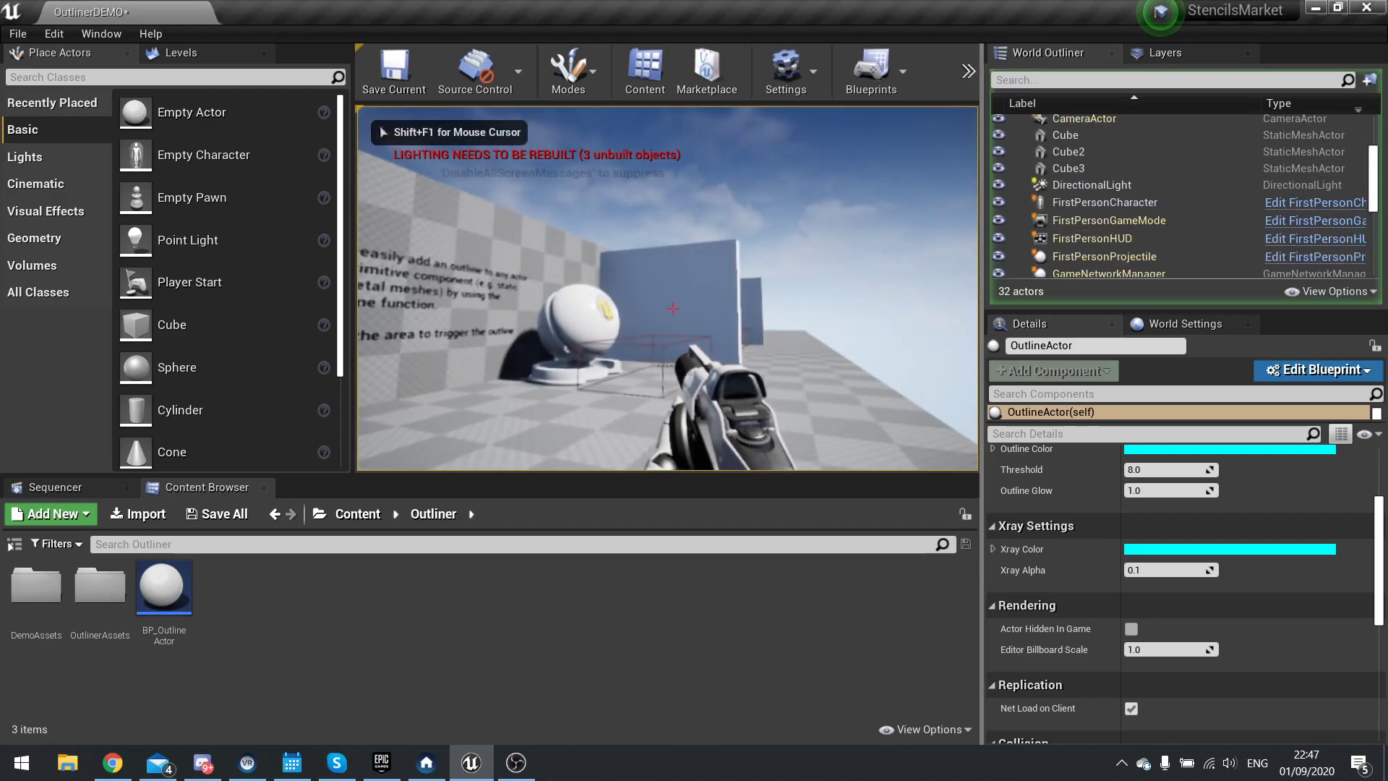
pyautogui.press('s')
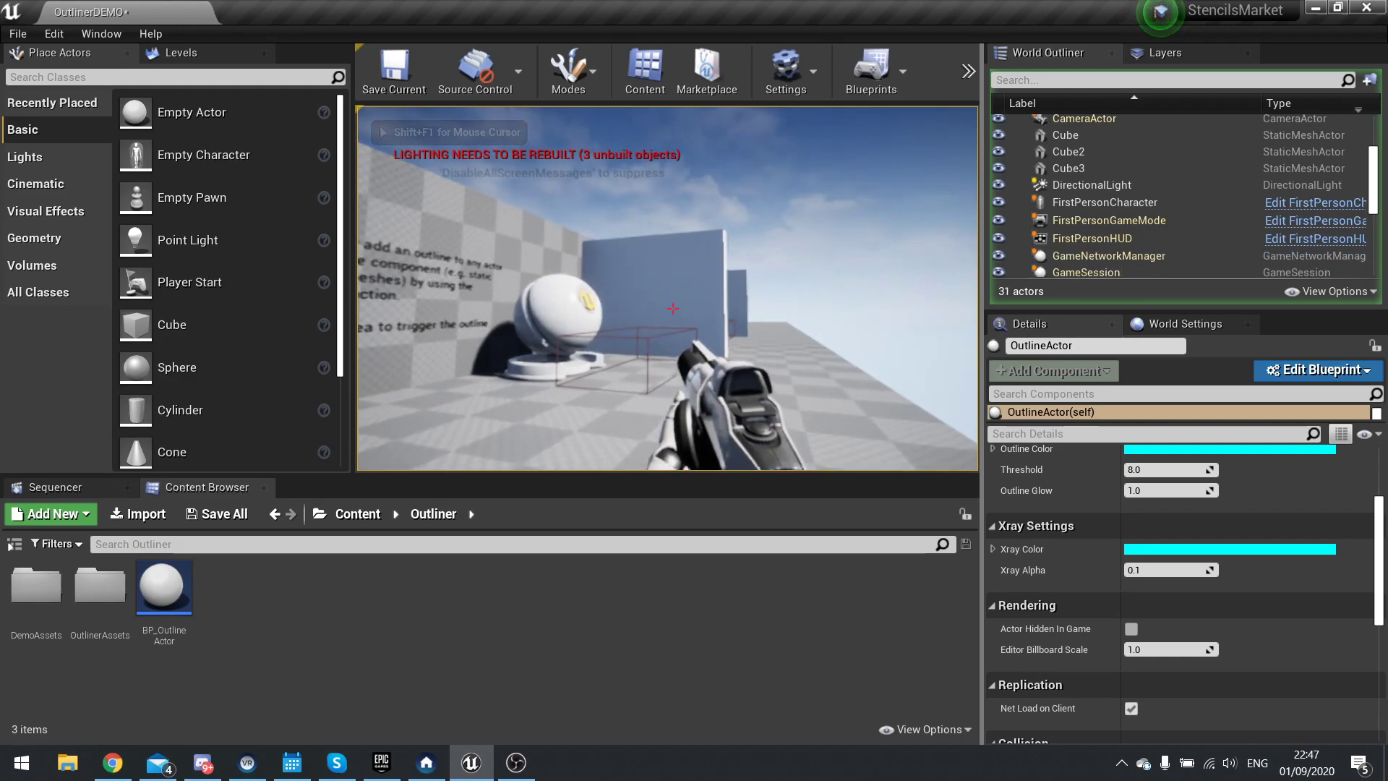
pyautogui.press('w')
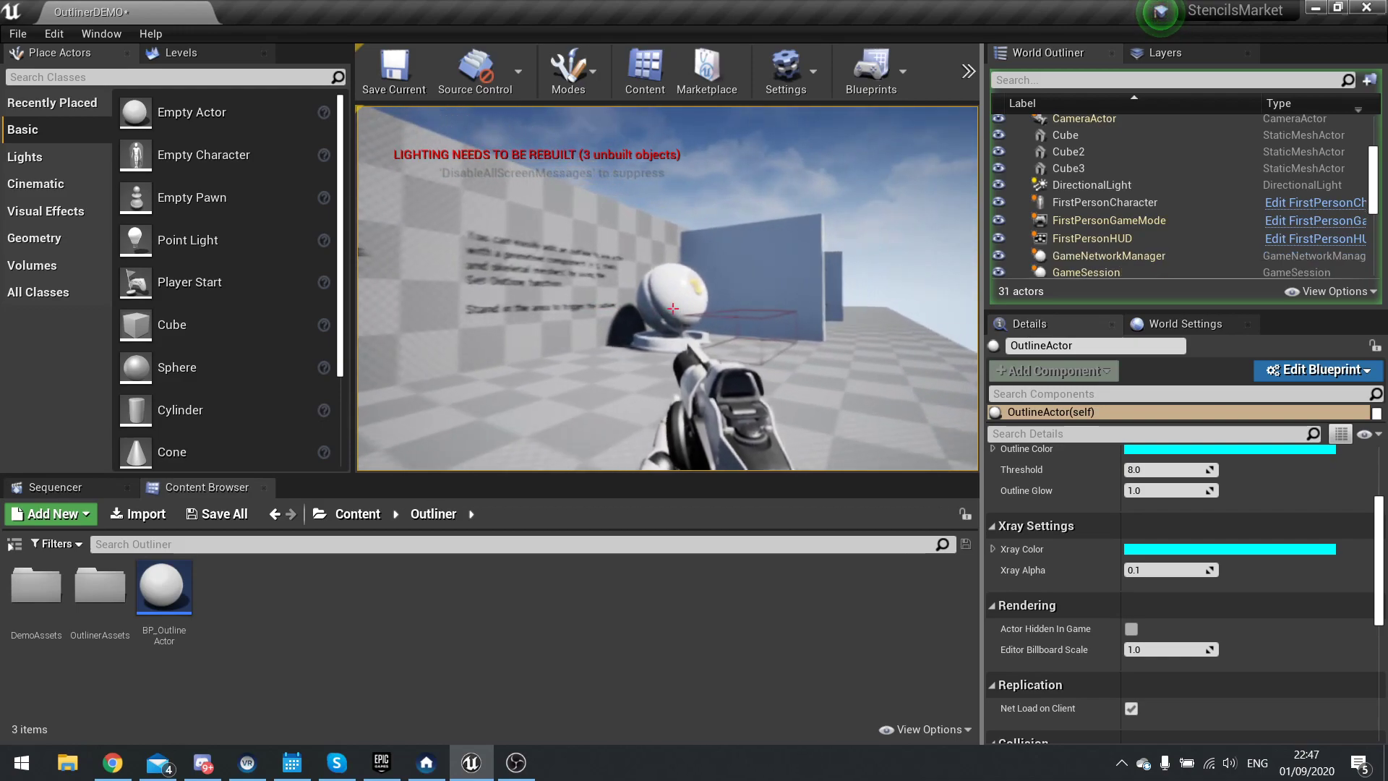
# Walk through the demo items and the chair to check their outline behaviour, and end the play session.
pyautogui.press('w')
pyautogui.press('d')
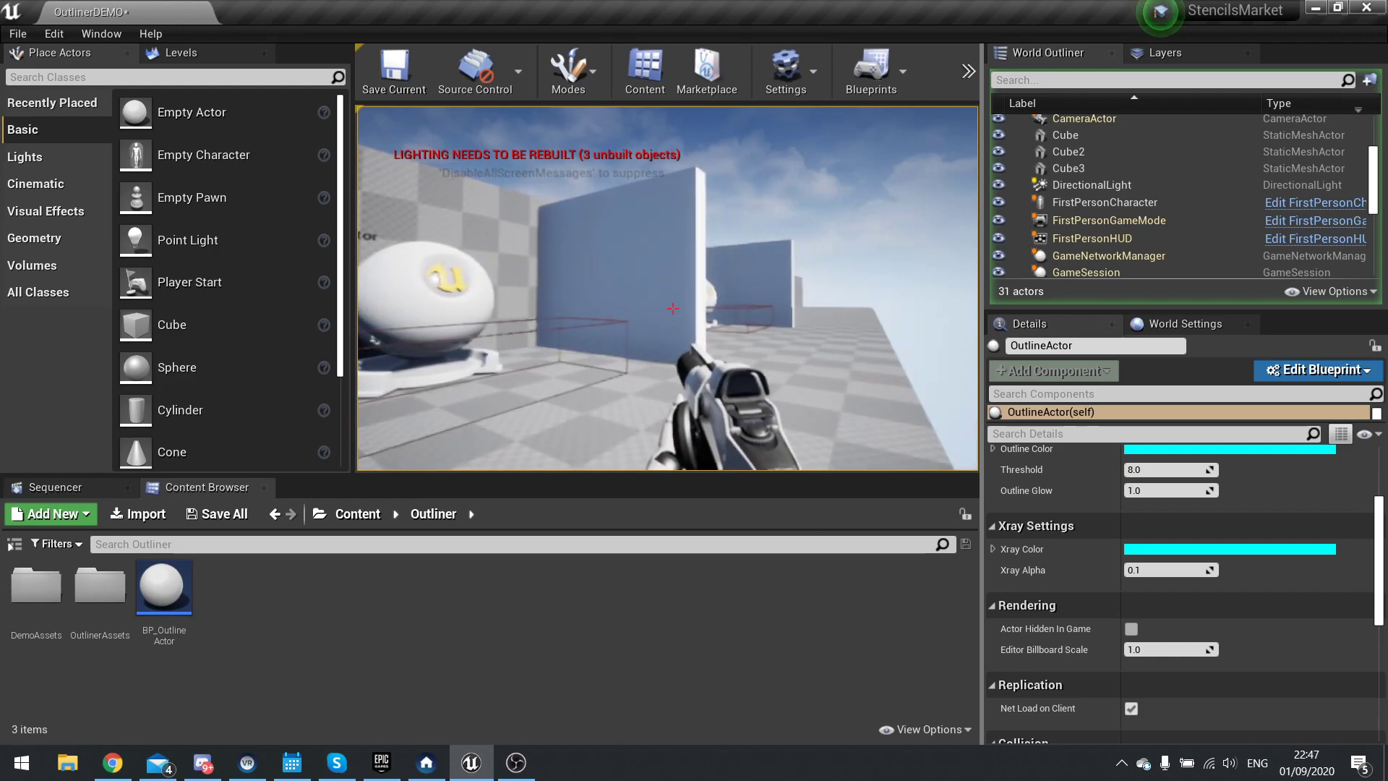
pyautogui.press('s')
pyautogui.press('a')
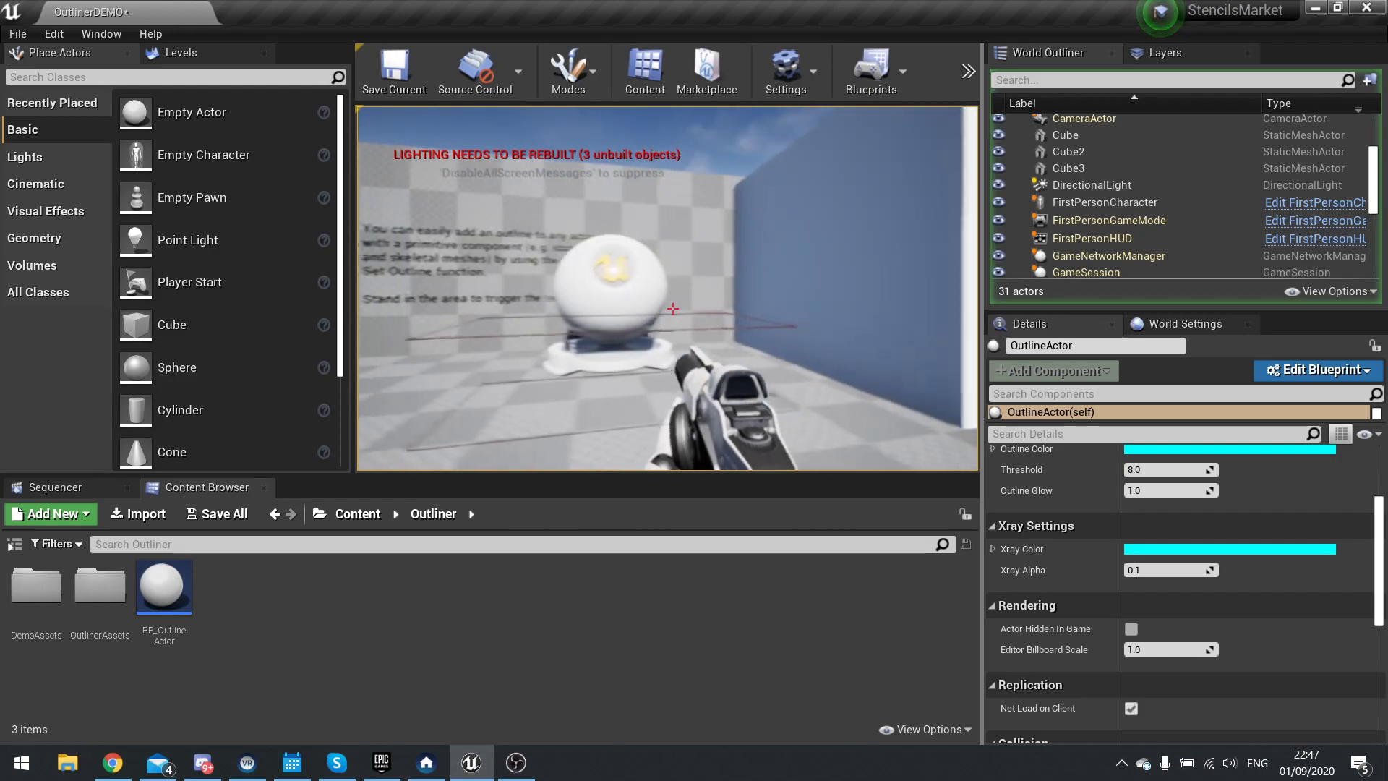
pyautogui.press('w')
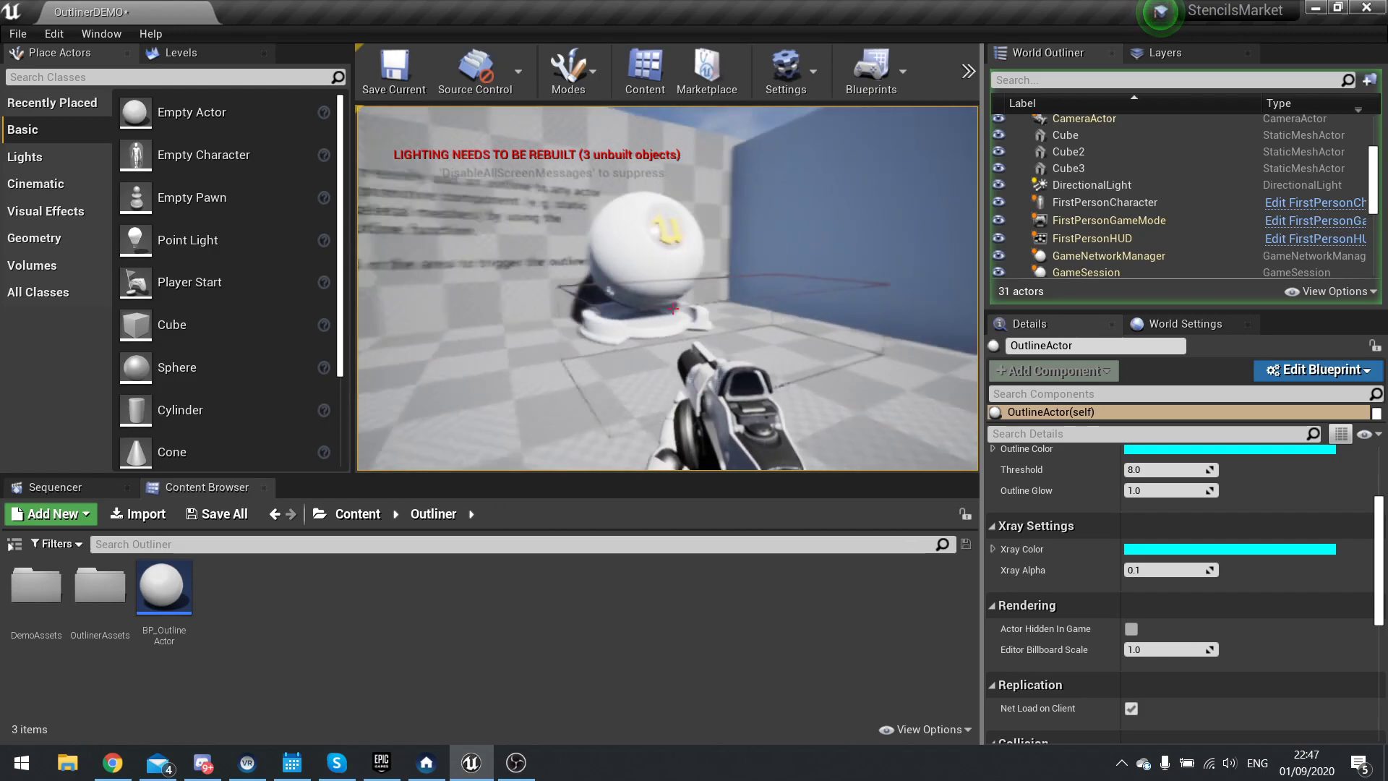
pyautogui.press('w')
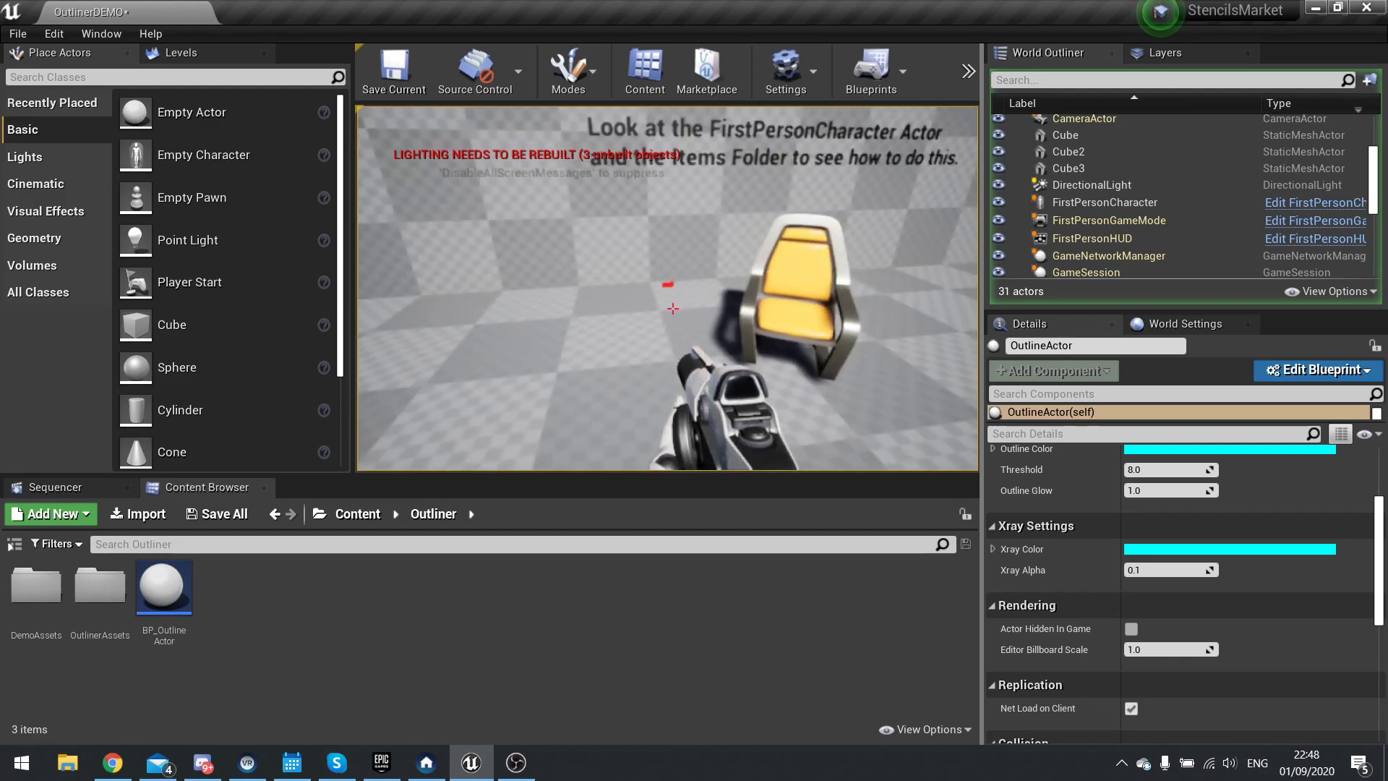
pyautogui.press('s')
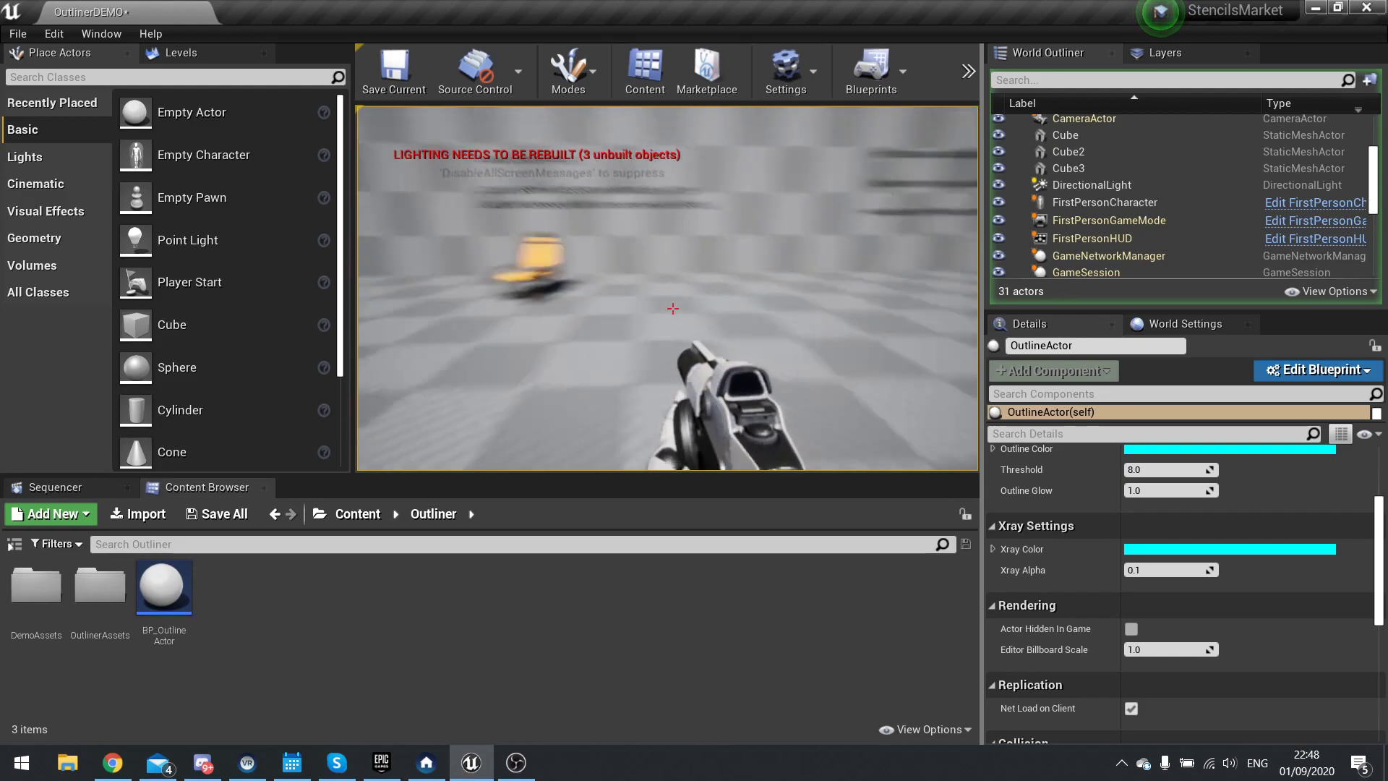
pyautogui.press('Escape')
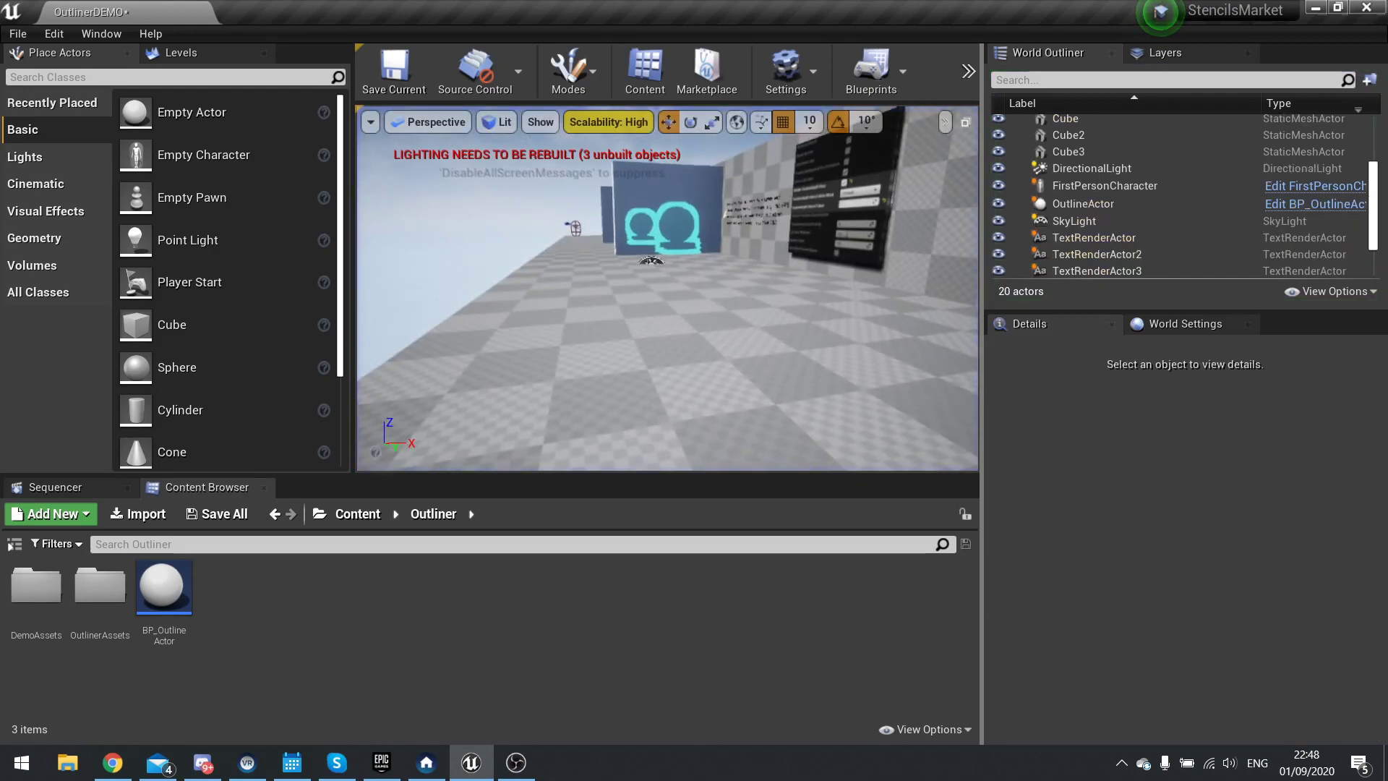
# Select the OutlineActor and set its Outline Thickness to 2.
pyautogui.press('w')
pyautogui.moveTo(608, 299); pyautogui.dragTo(608, 299, button='right')
pyautogui.click(607, 299)
pyautogui.moveTo(638, 369); pyautogui.dragTo(727, 409)
pyautogui.scroll(3, 1117, 549)
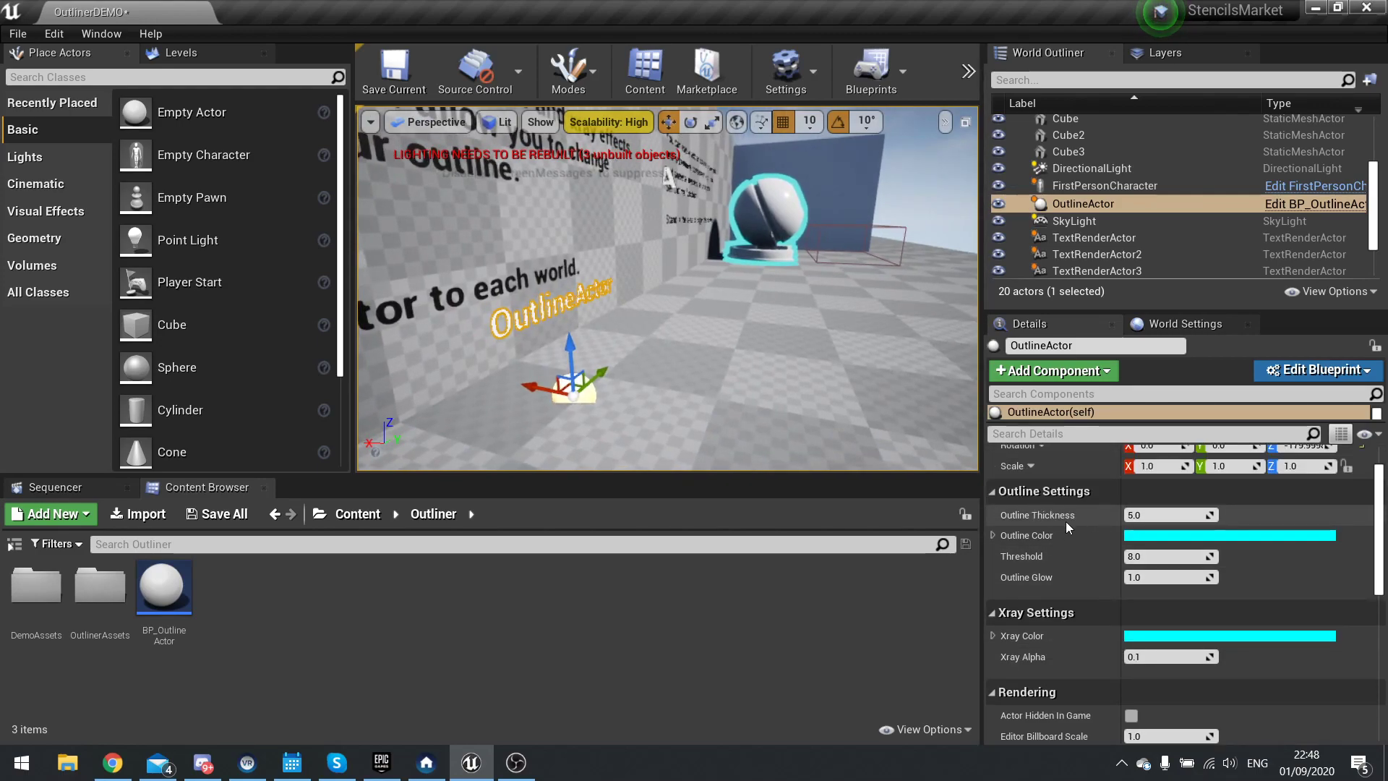
pyautogui.click(1141, 516)
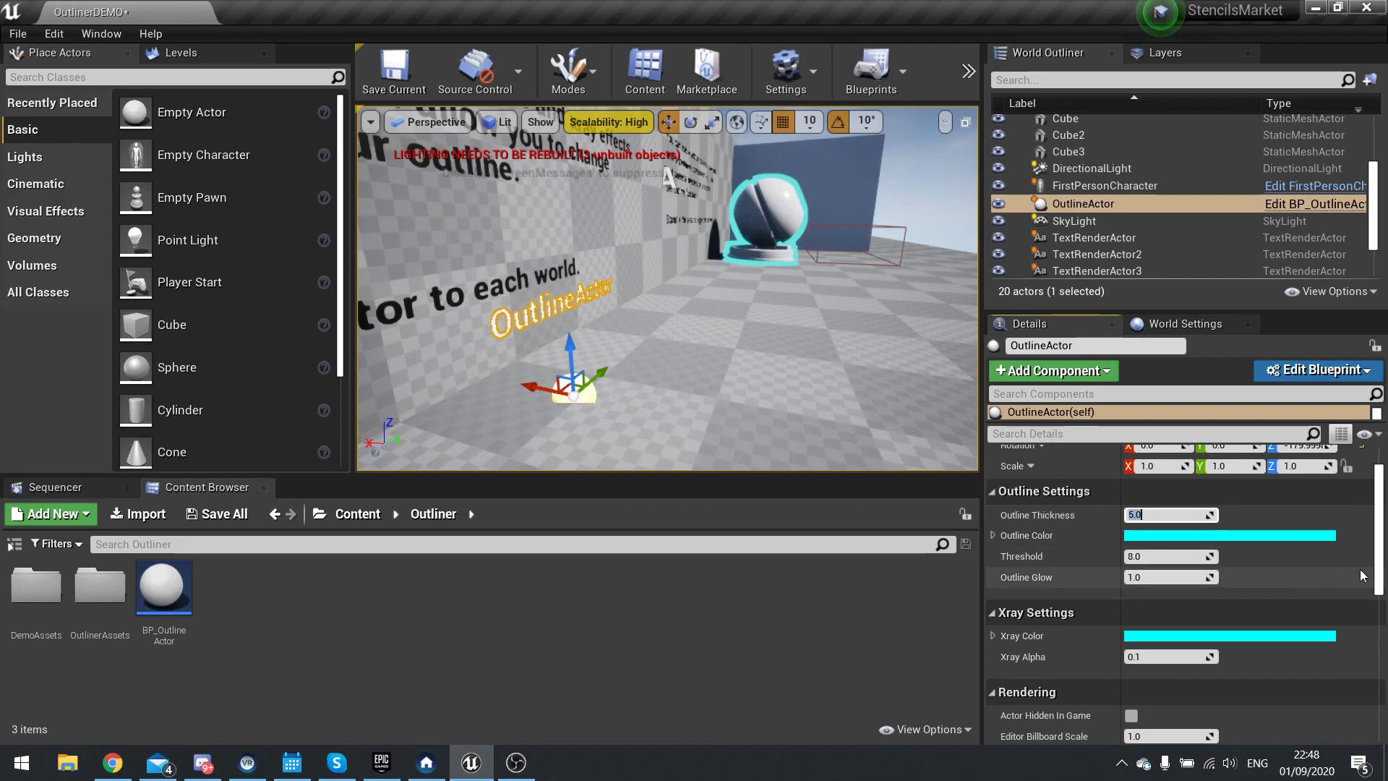
pyautogui.write('2')
pyautogui.press('Return')
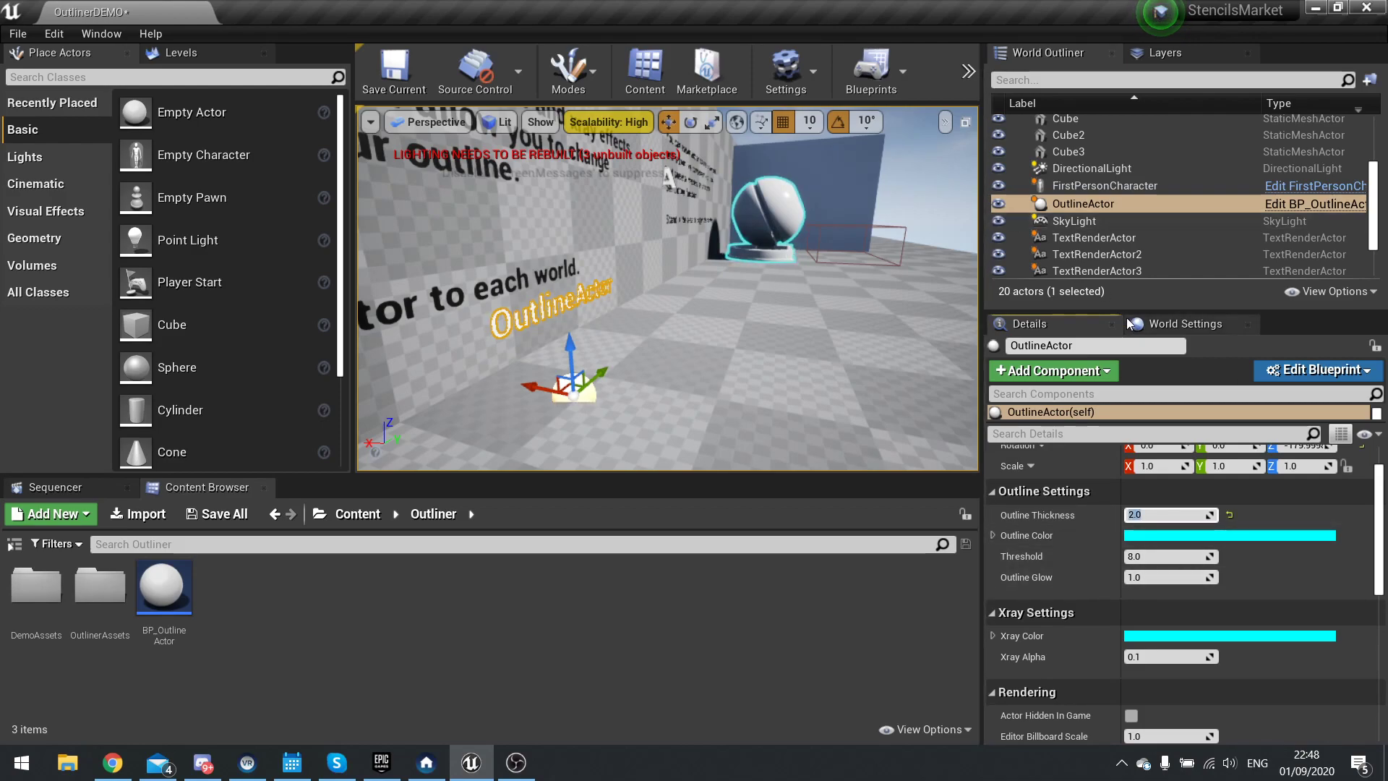
pyautogui.click(1148, 536)
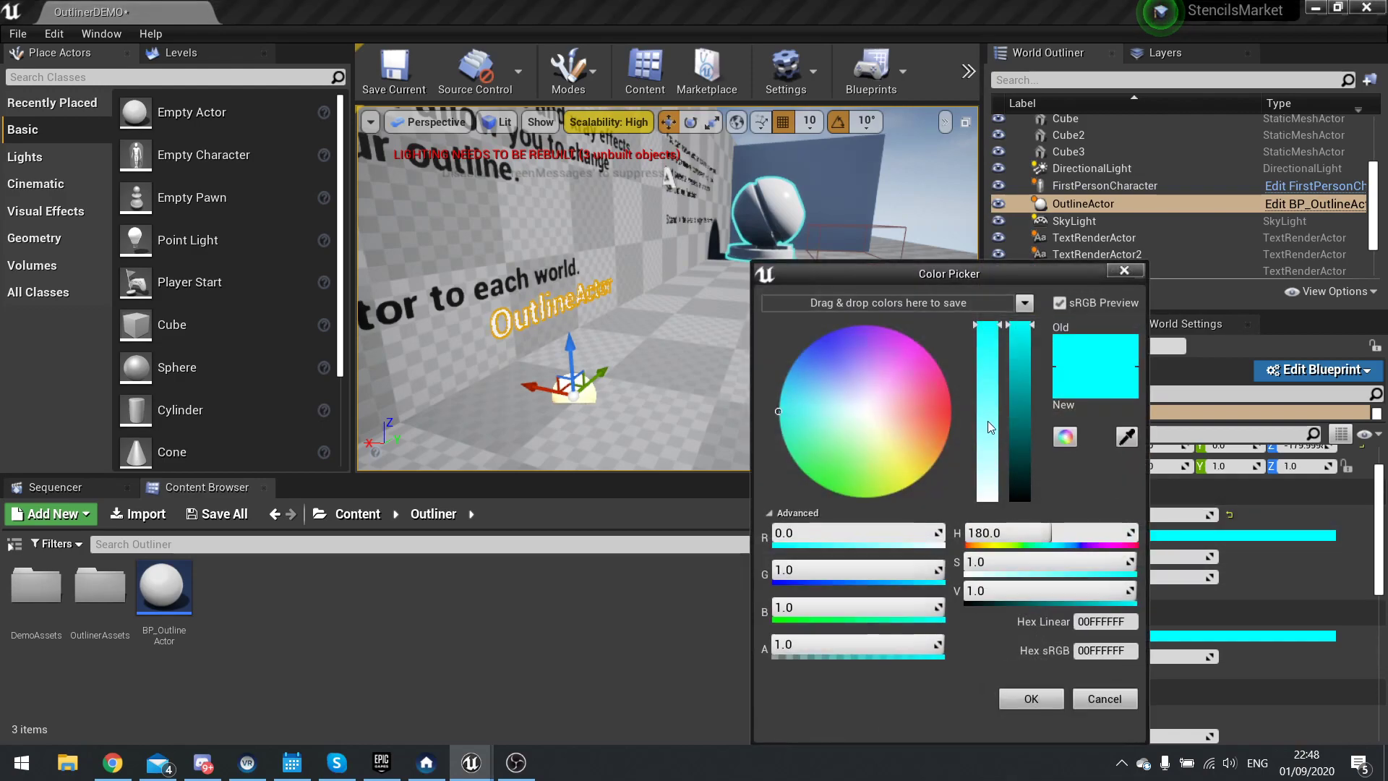
pyautogui.moveTo(937, 399); pyautogui.dragTo(866, 343)
pyautogui.click(1104, 698)
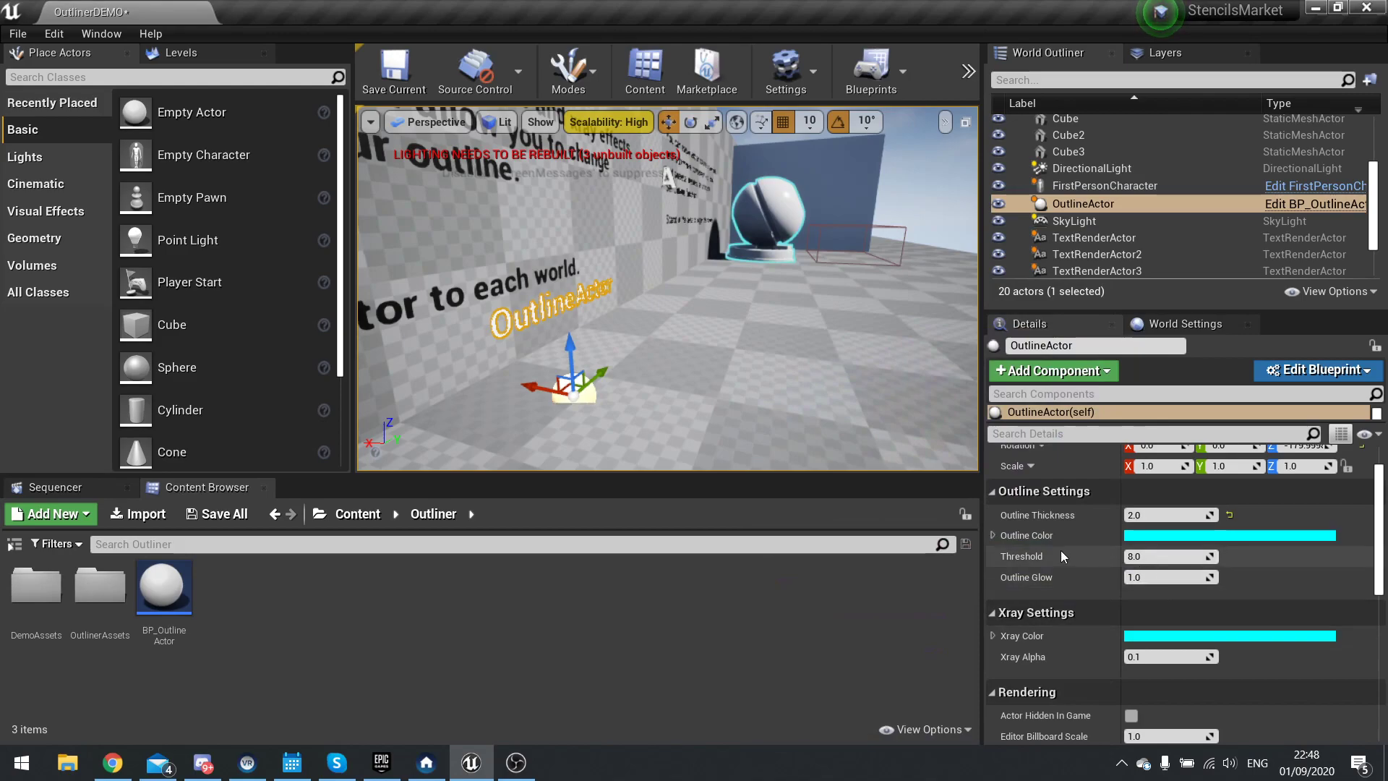
# Select BP_OutlinerDEMOItem_Toggle and inspect the outline around it up close.
pyautogui.press('w')
pyautogui.moveTo(790, 313); pyautogui.dragTo(716, 339, button='right')
pyautogui.scroll(-10, 786, 310)
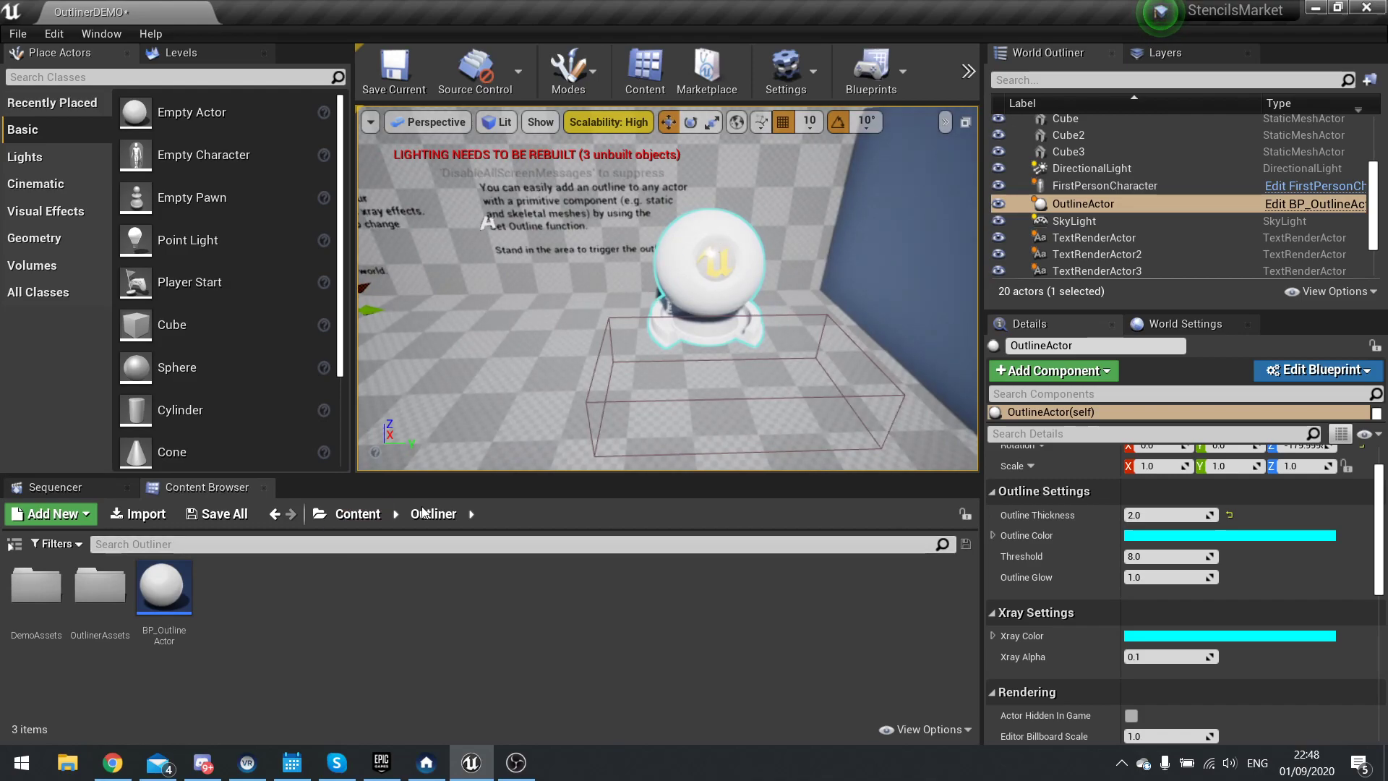
pyautogui.click(694, 279)
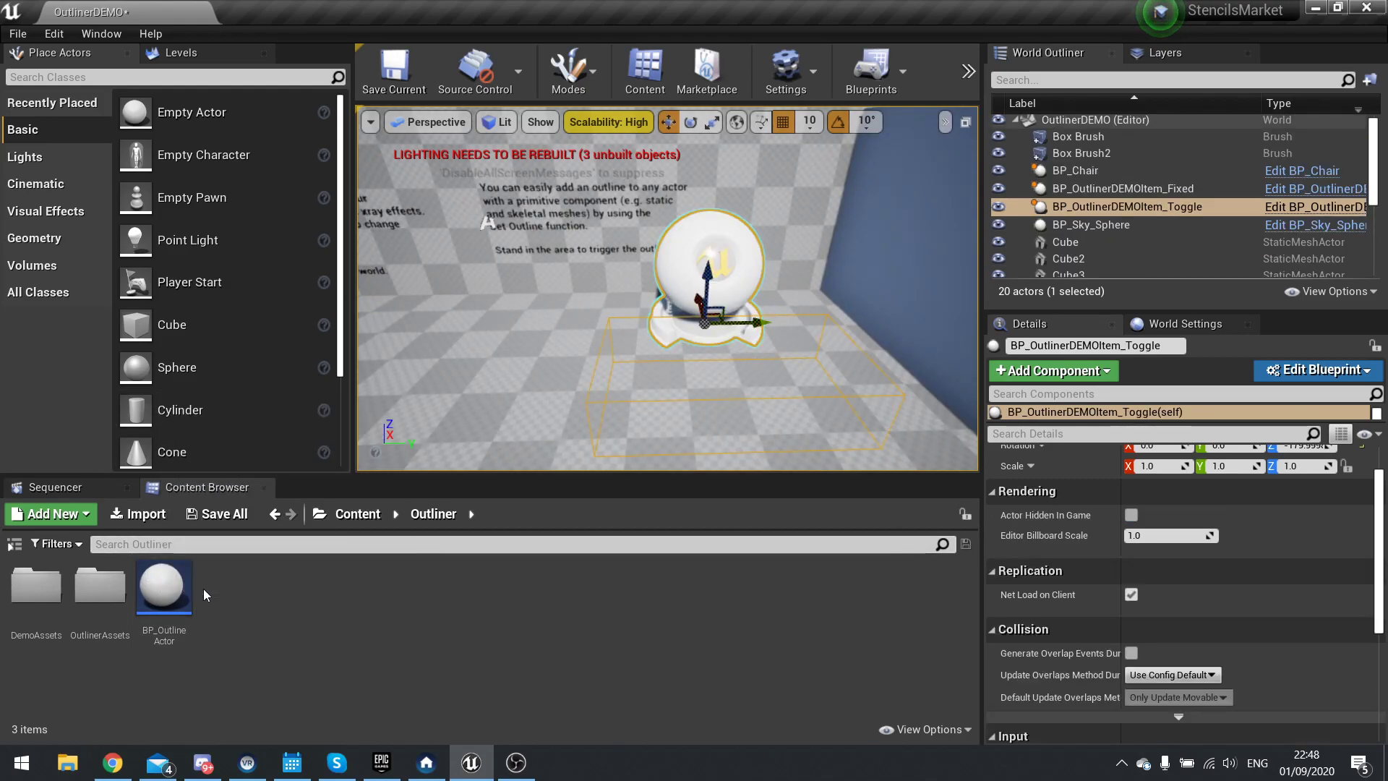
# Duplicate BP_Chair along the Y axis and place the copy beside the toggle demo item.
pyautogui.press('d')
pyautogui.moveTo(549, 333); pyautogui.dragTo(521, 335, button='right')
pyautogui.click(560, 311)
pyautogui.moveTo(564, 394); pyautogui.dragTo(564, 394, button='right')
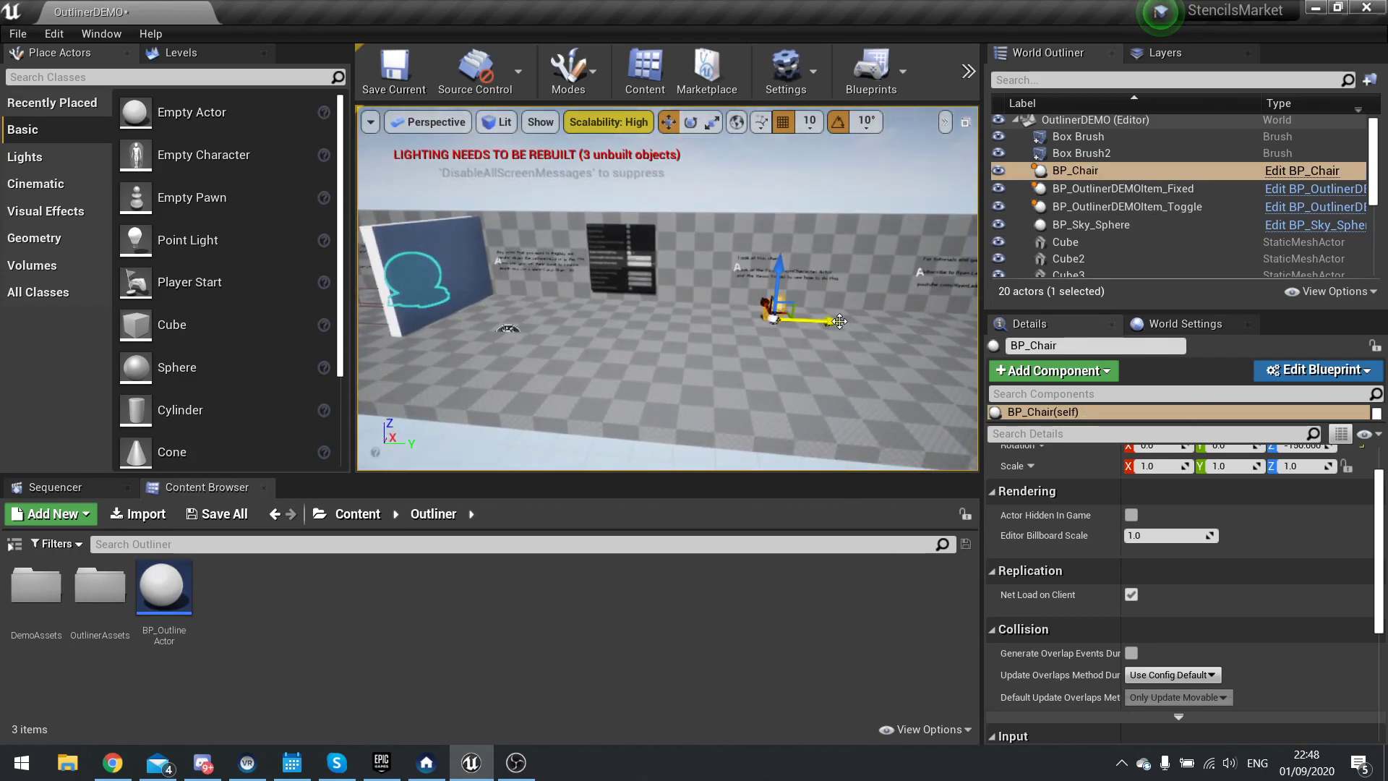
pyautogui.keyDown('alt'); pyautogui.moveTo(840, 321); pyautogui.dragTo(618, 321); pyautogui.keyUp('alt')
pyautogui.moveTo(618, 321); pyautogui.dragTo(619, 321, button='right')
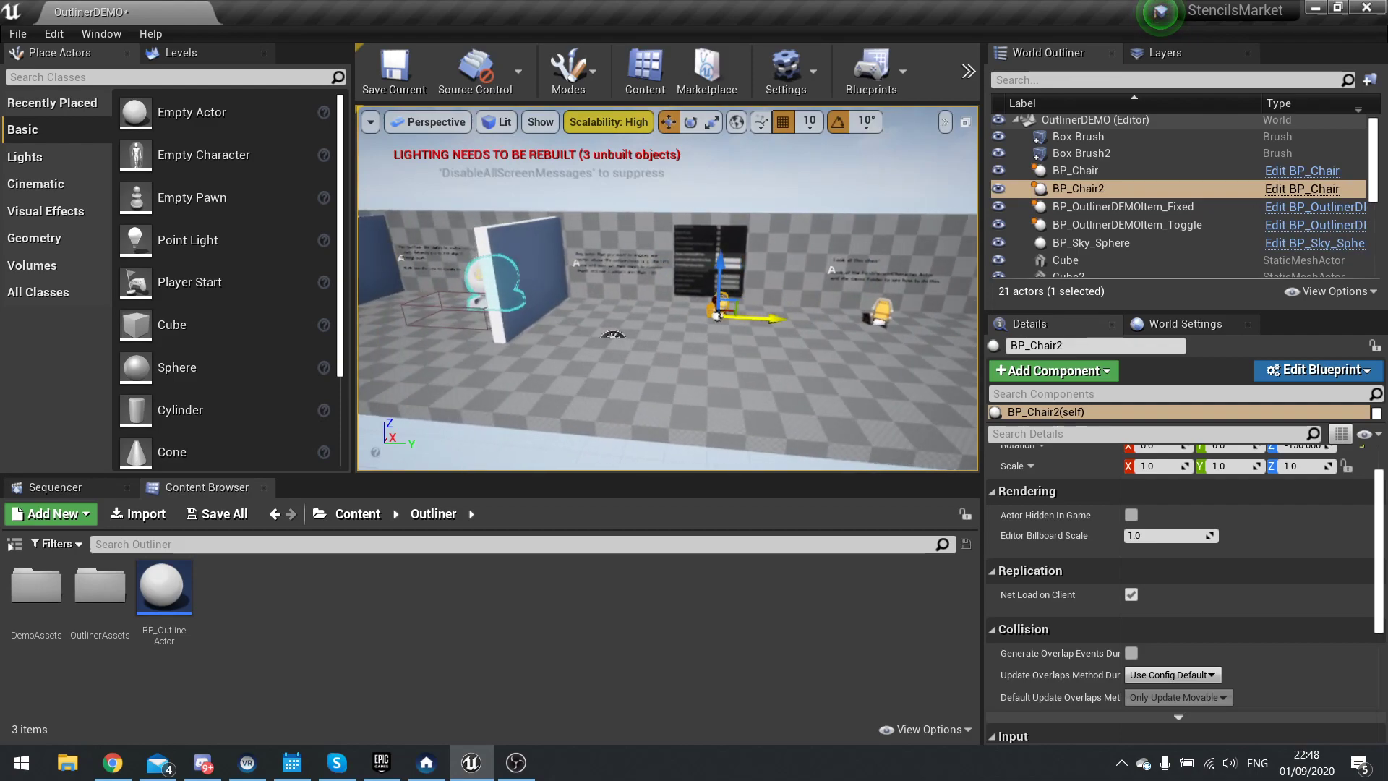
pyautogui.moveTo(756, 318)
pyautogui.keyDown('shift'); pyautogui.mouseDown()
pyautogui.moveTo(380, 318)
pyautogui.moveTo(749, 318)
pyautogui.mouseUp(); pyautogui.keyUp('shift')
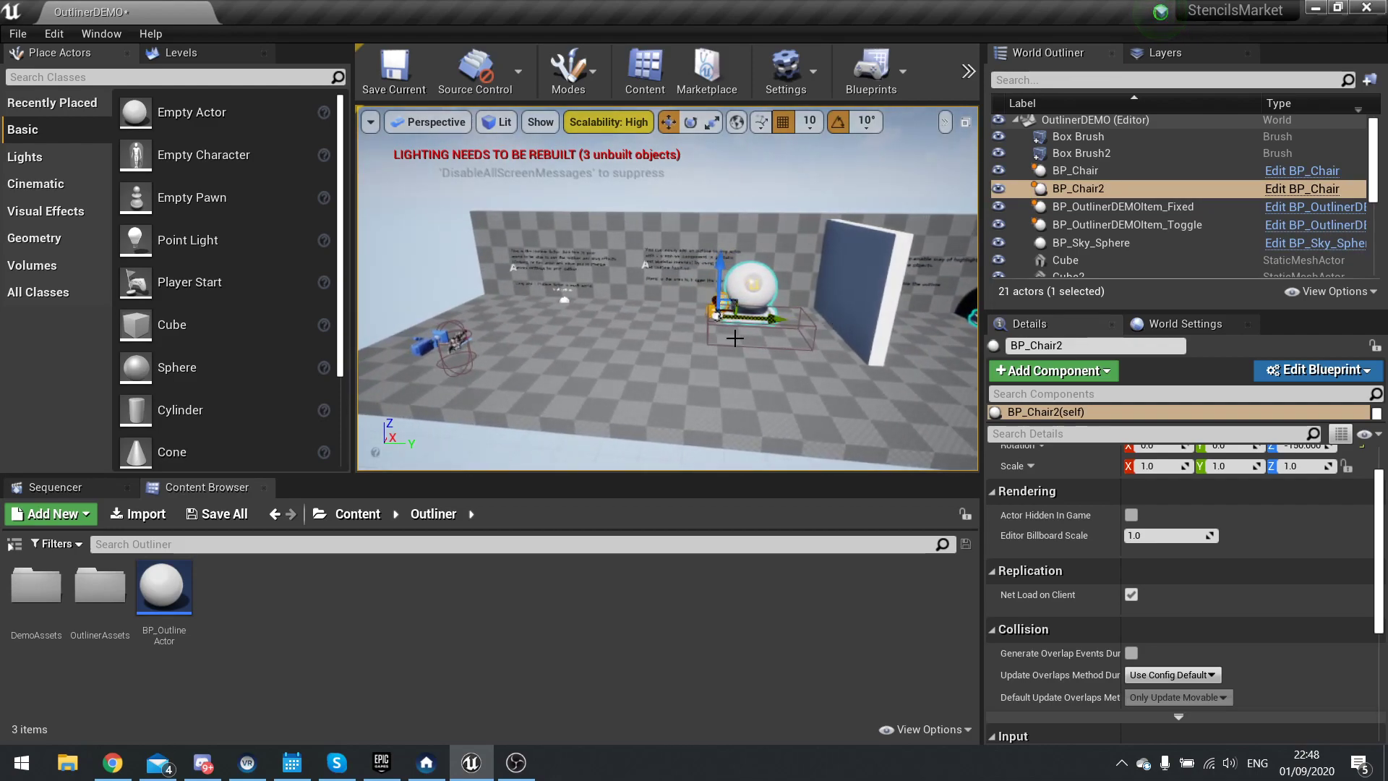
# Play the level and aim at the duplicated chair and the toggle item to compare their outlines, ending the session after the check.
pyautogui.click(969, 71)
pyautogui.click(1005, 177)
pyautogui.press('w')
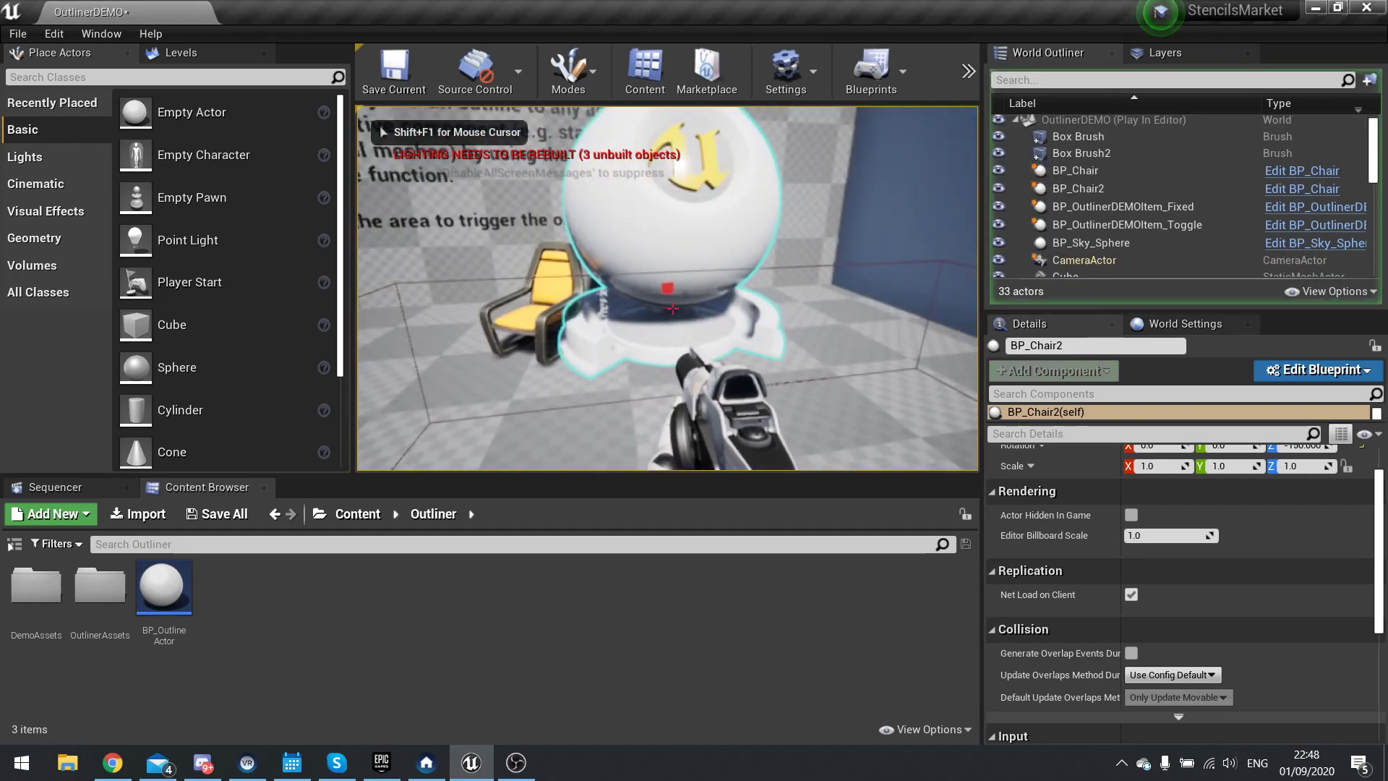
pyautogui.press('w')
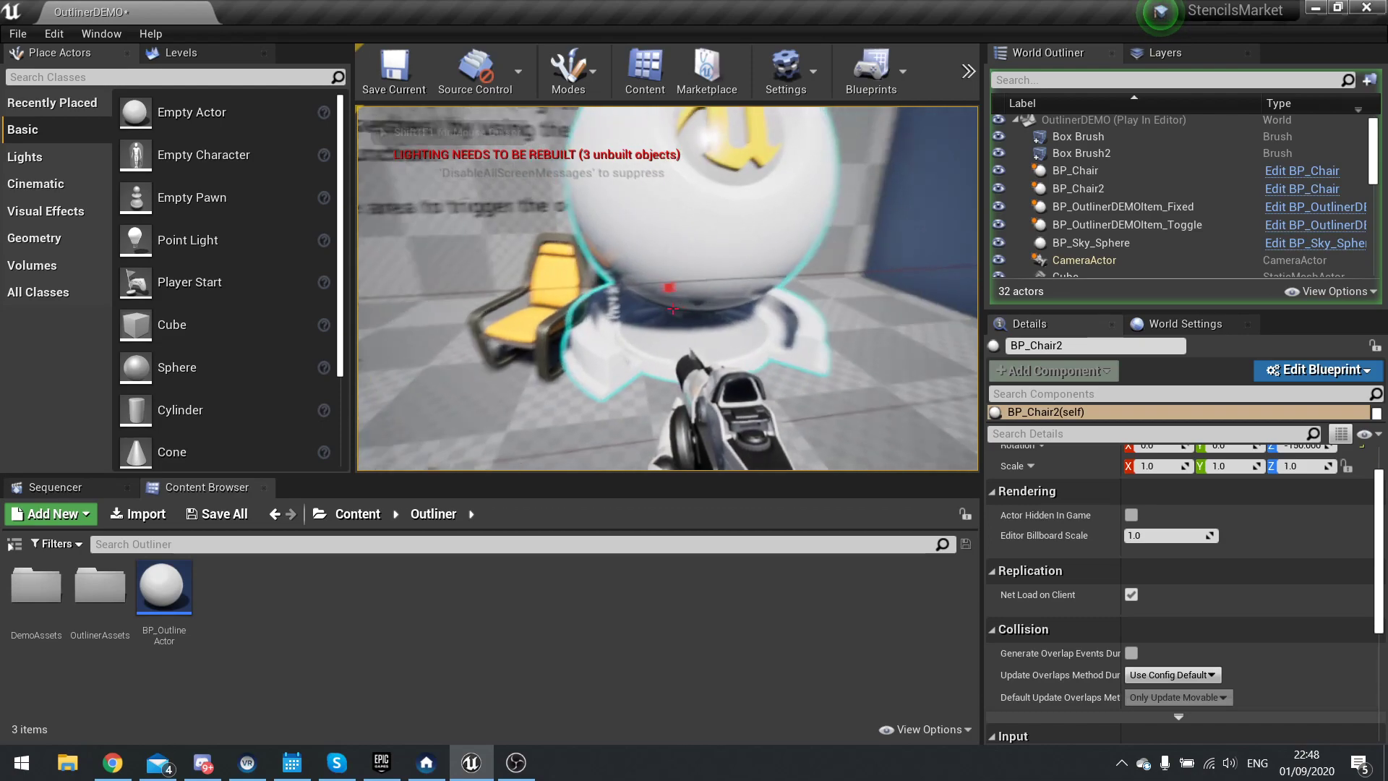
pyautogui.press('a')
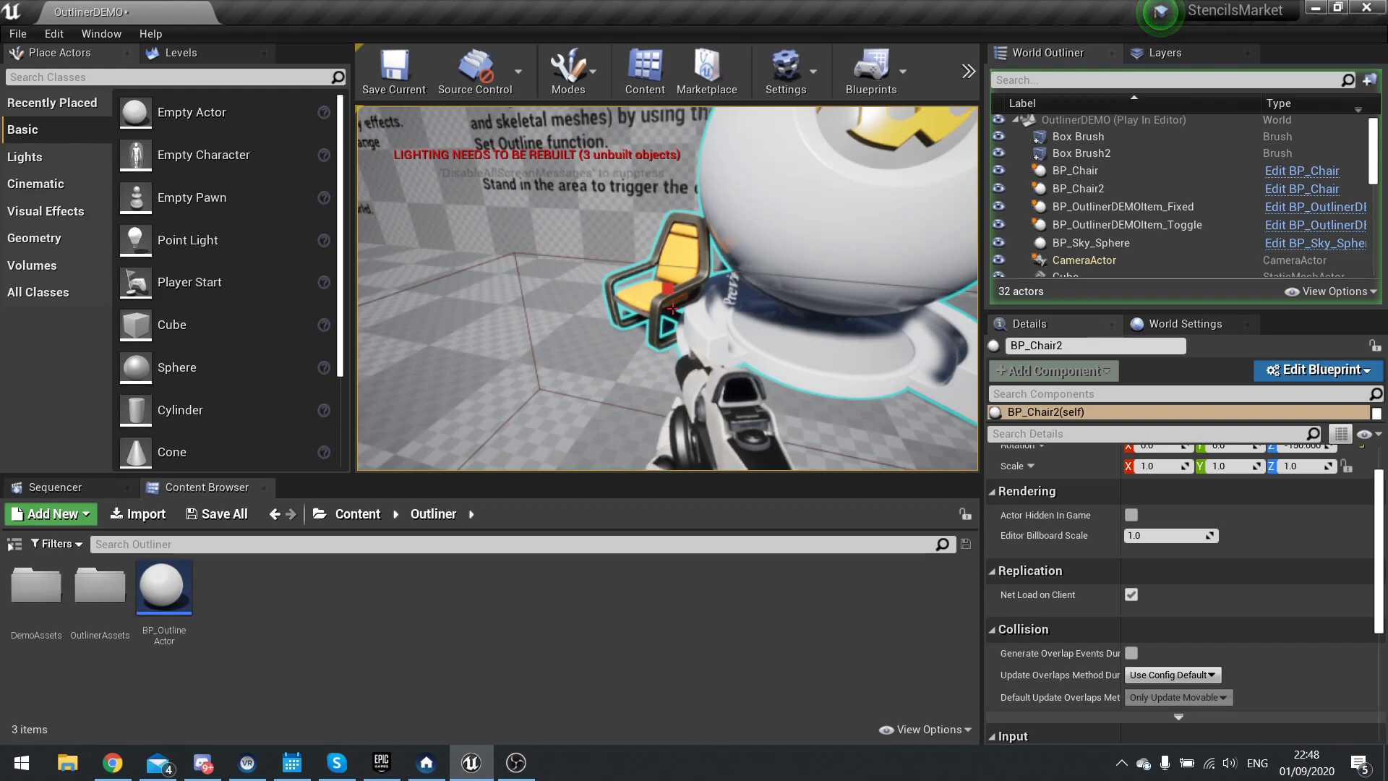
pyautogui.press('d')
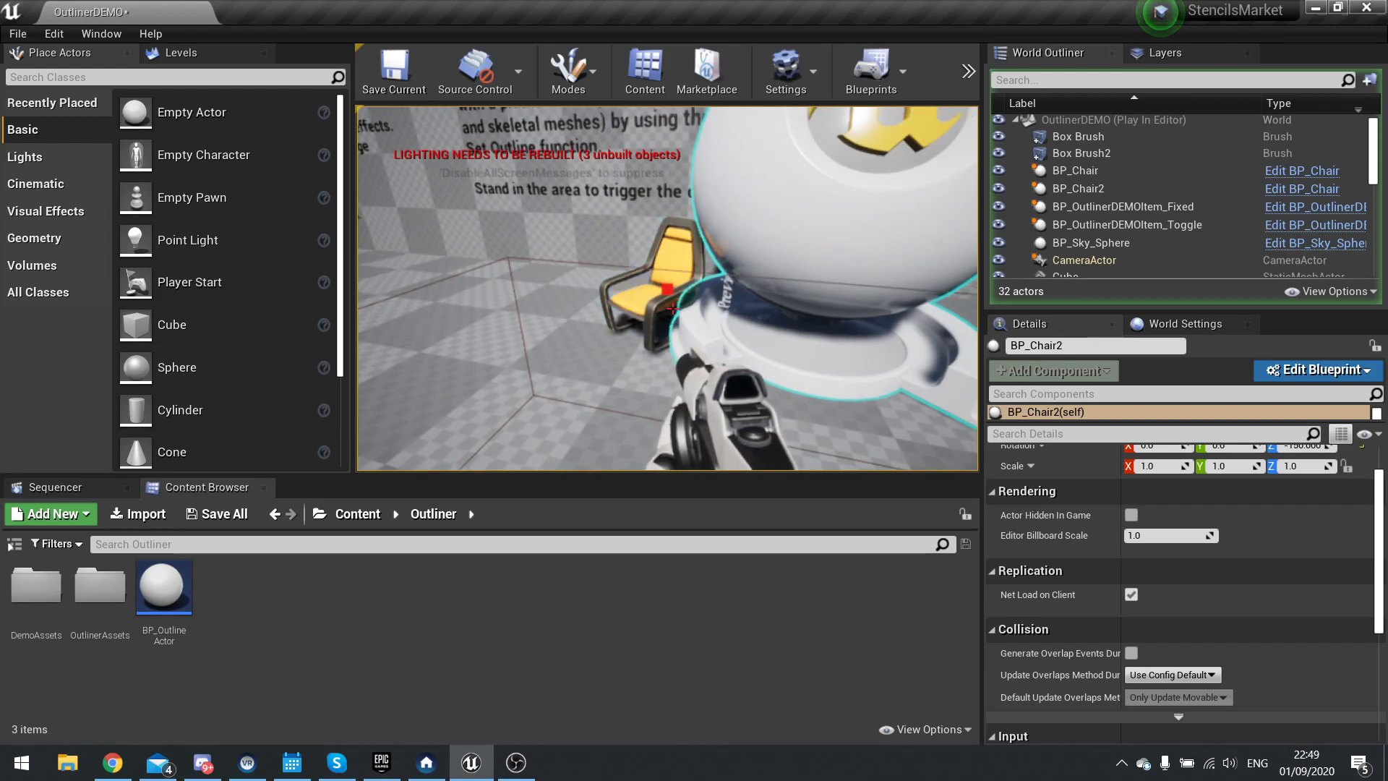
pyautogui.press('Escape')
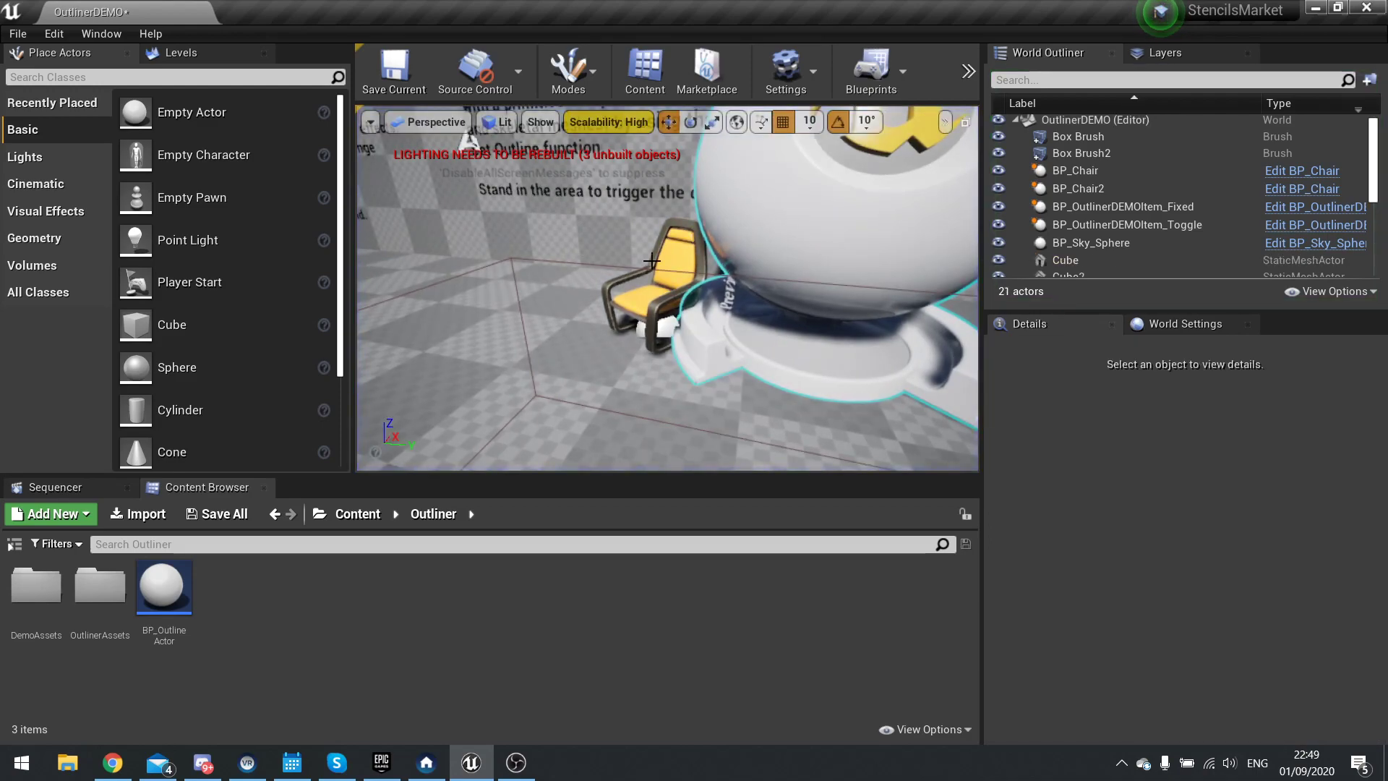
# Delete the duplicated chair beside the toggle demo item.
pyautogui.press('a')
pyautogui.moveTo(651, 260); pyautogui.dragTo(691, 307, button='right')
pyautogui.click(778, 272)
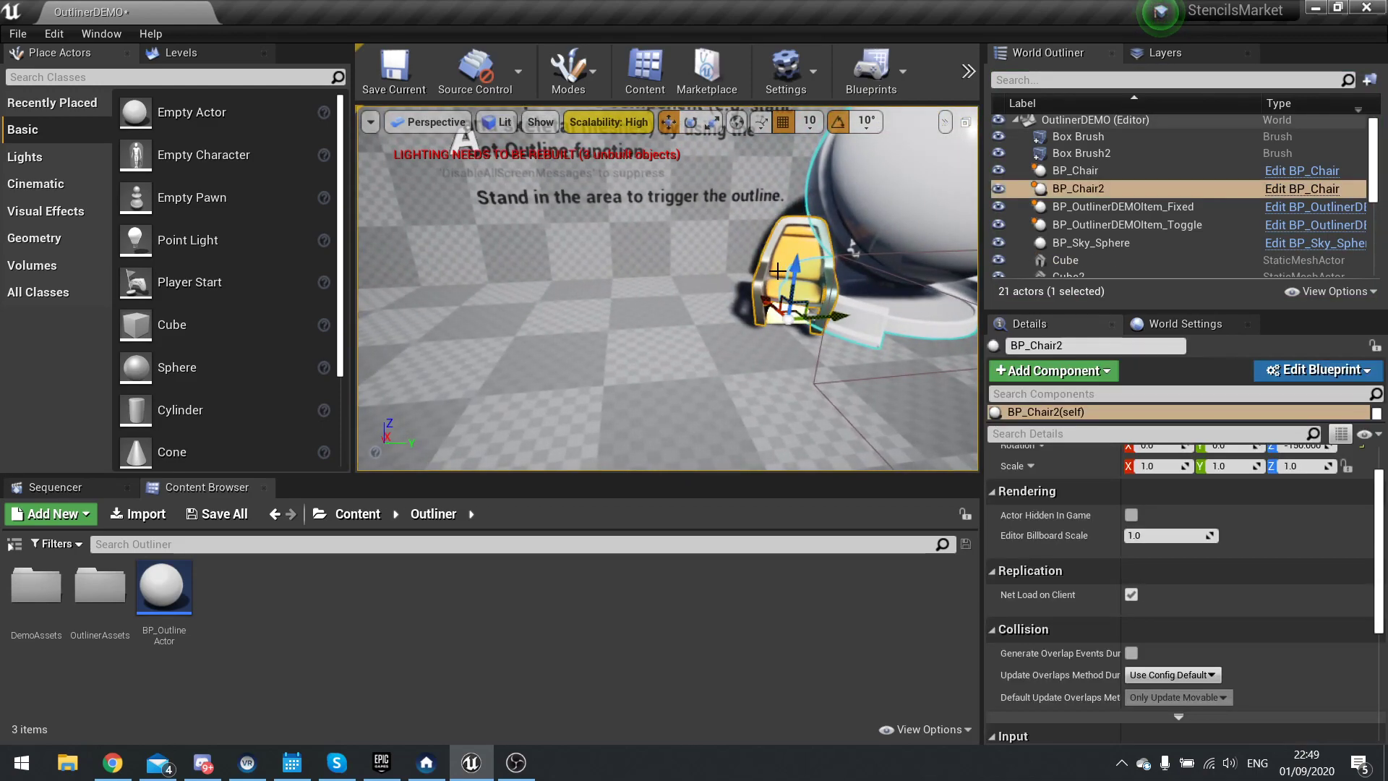
pyautogui.press('Delete')
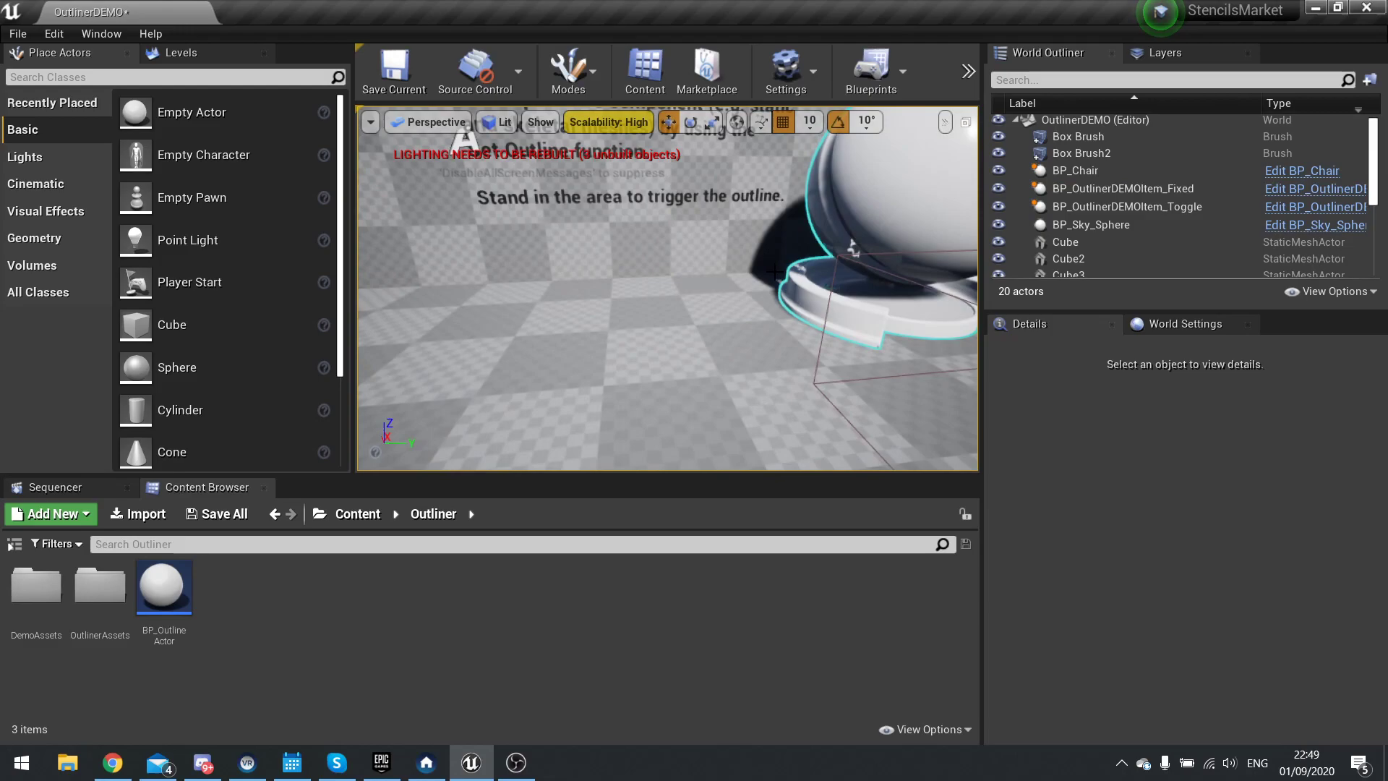
# Select the OutlineActor in the level and bring up its outline and Xray settings.
pyautogui.moveTo(775, 272); pyautogui.dragTo(733, 337, button='right')
pyautogui.press('s')
pyautogui.press('w')
pyautogui.press('s')
pyautogui.press('w')
pyautogui.press('s')
pyautogui.press('w')
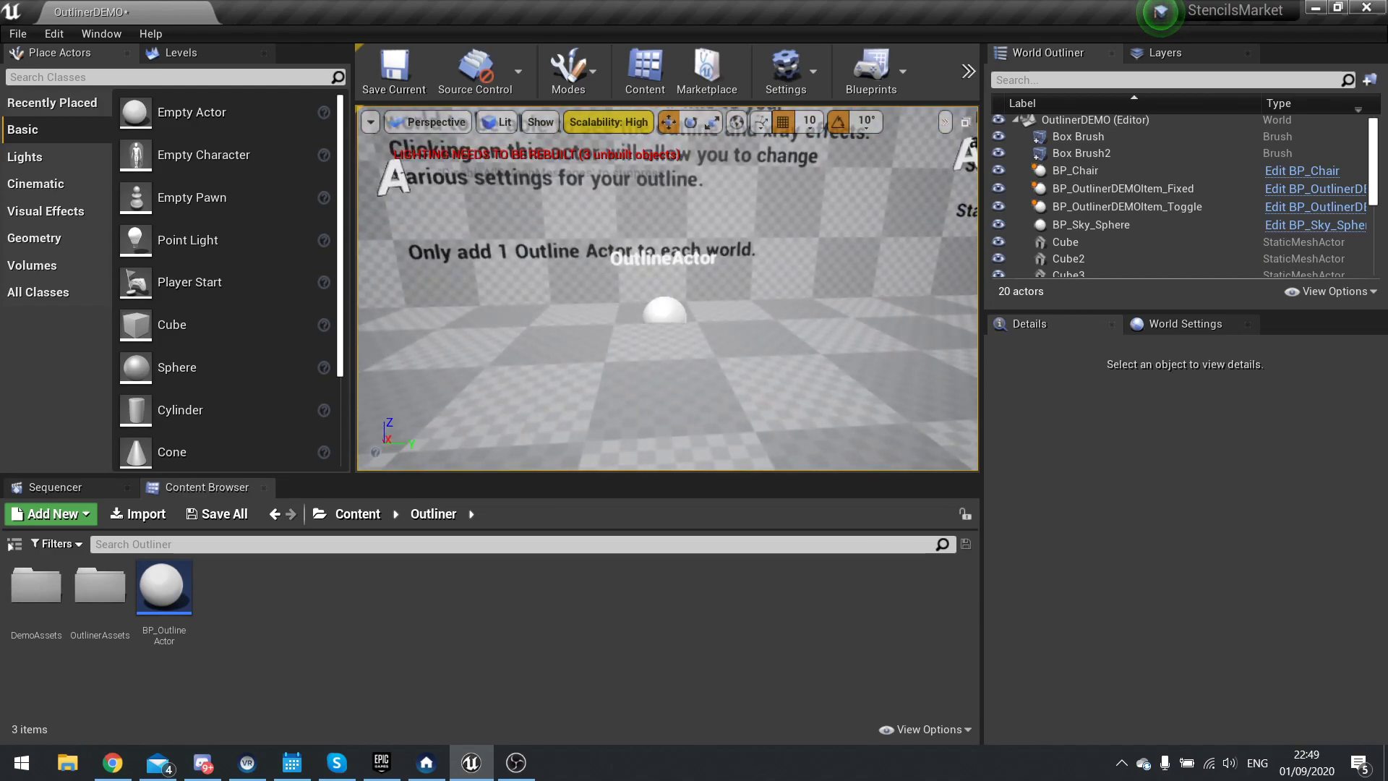
pyautogui.click(674, 314)
pyautogui.scroll(-2, 1144, 607)
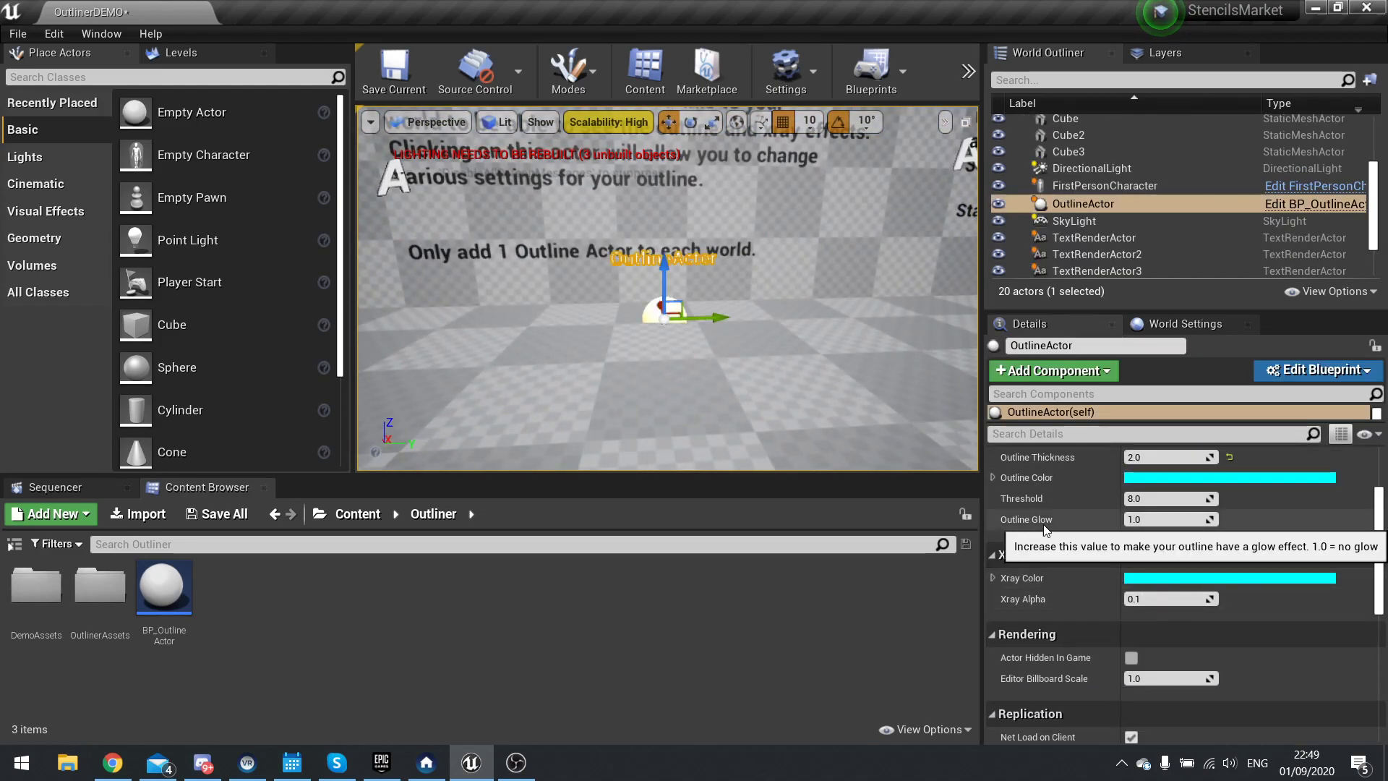
# Set the OutlineActor's Outline Glow to 5 while keeping the outlined toggle item in view.
pyautogui.moveTo(695, 332); pyautogui.dragTo(861, 331, button='right')
pyautogui.press('a')
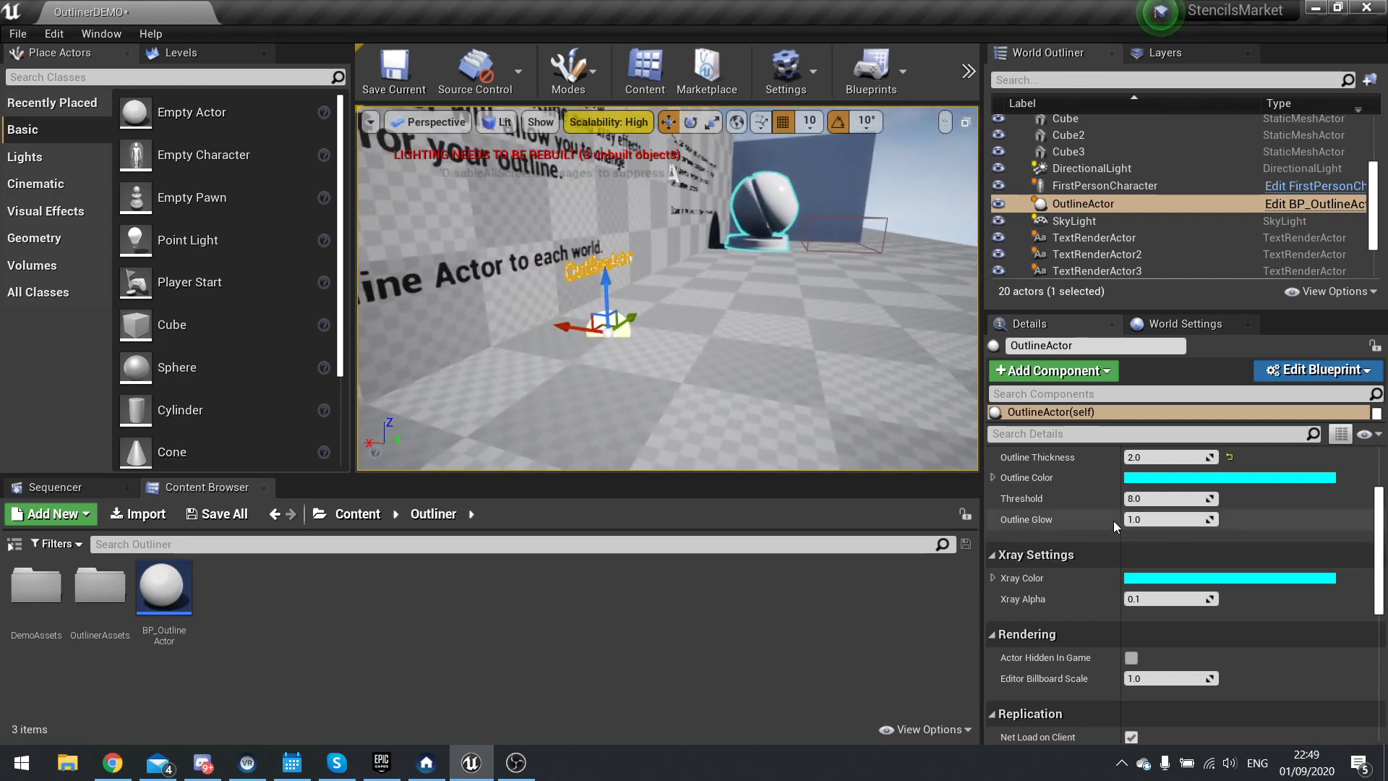
pyautogui.click(1137, 518)
pyautogui.write('5')
pyautogui.press('Return')
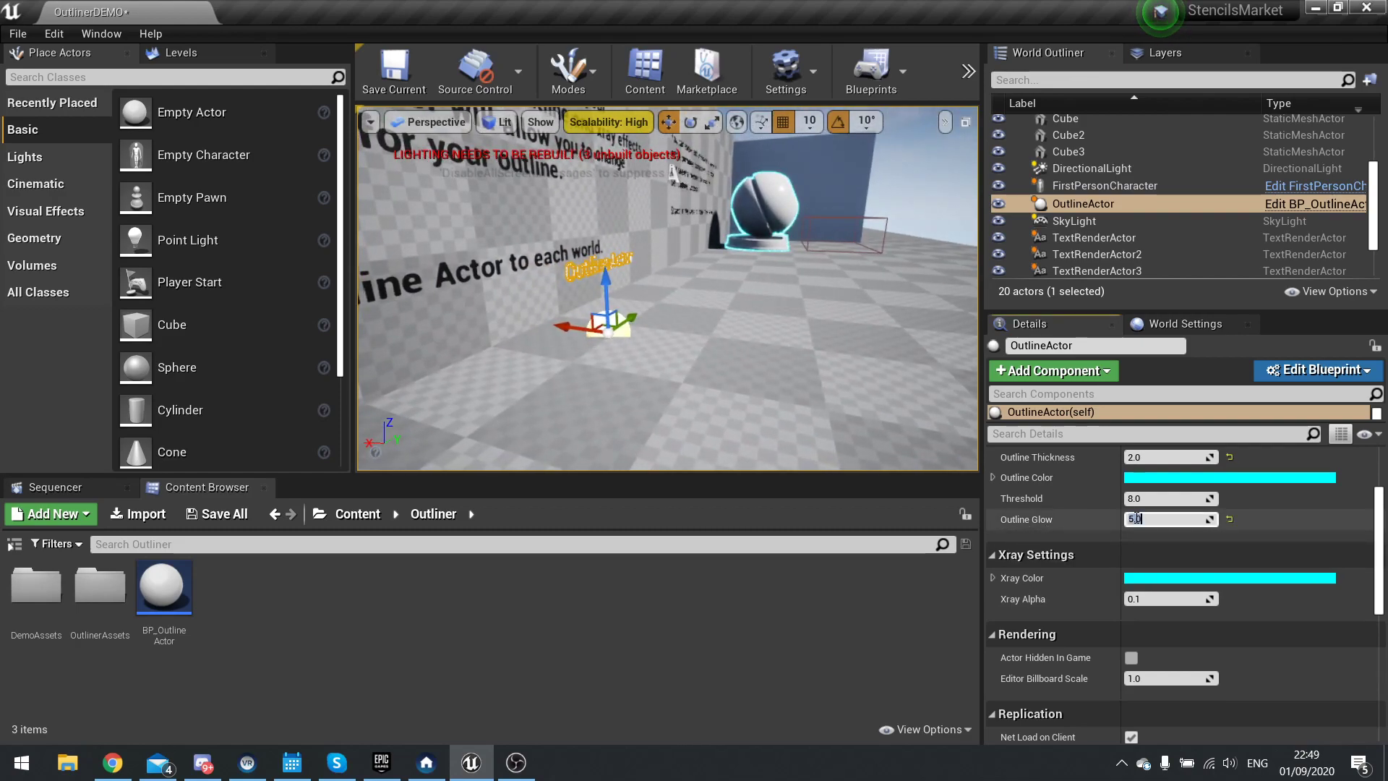
# Return the OutlineActor's Outline Glow to 1.
pyautogui.click(1136, 519)
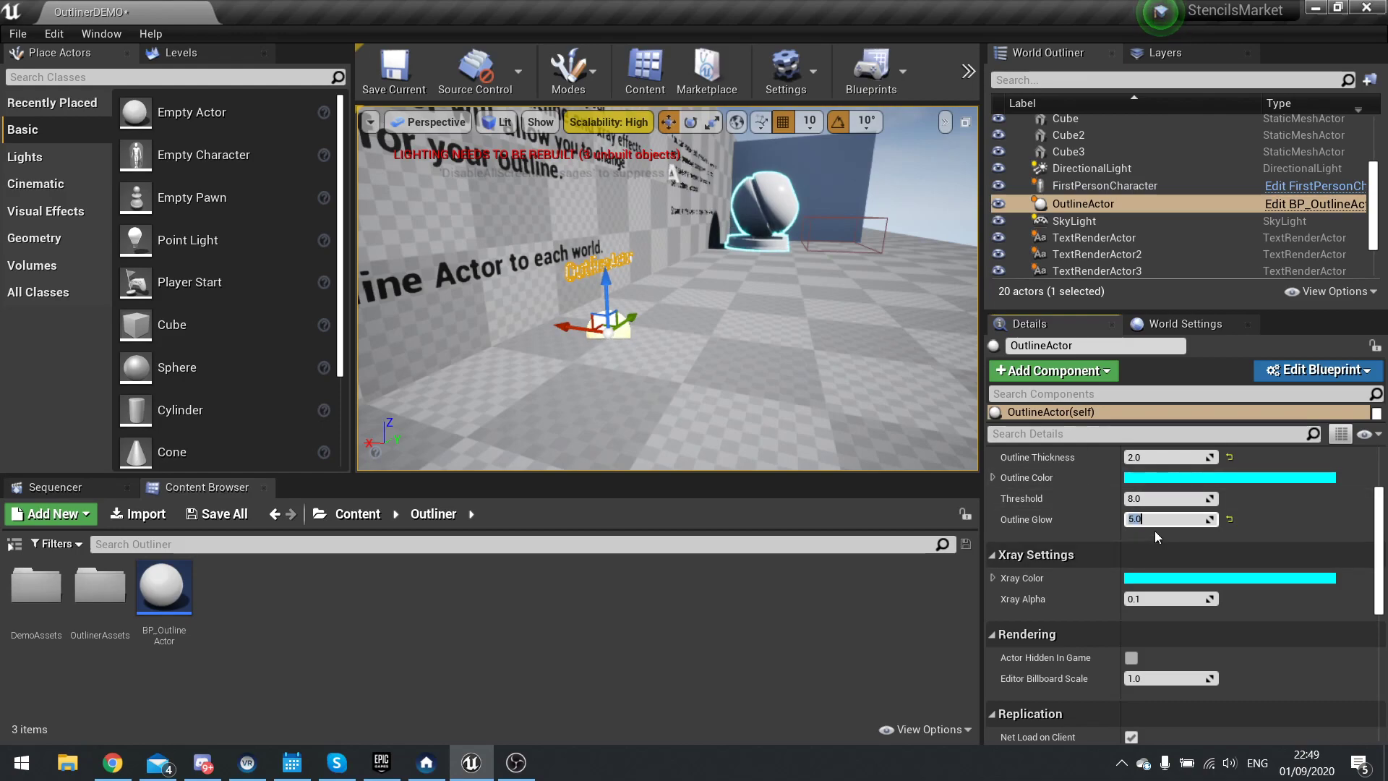
pyautogui.write('1')
pyautogui.press('Return')
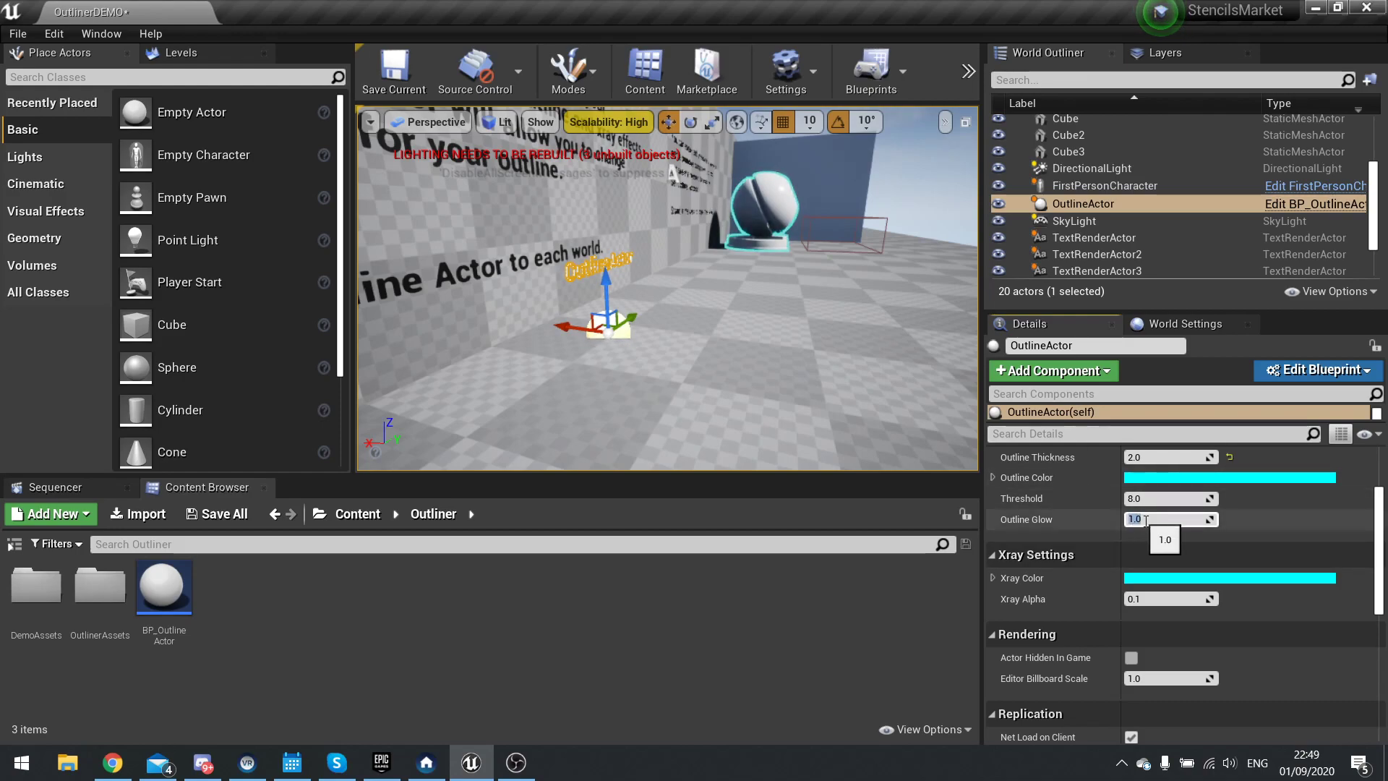
# Change the OutlineActor's Xray Color to magenta and raise its Xray Alpha to about 0.48.
pyautogui.scroll(-1, 1144, 544)
pyautogui.moveTo(868, 325); pyautogui.dragTo(932, 325, button='right')
pyautogui.click(1144, 549)
pyautogui.moveTo(930, 414); pyautogui.dragTo(922, 338)
pyautogui.click(1041, 700)
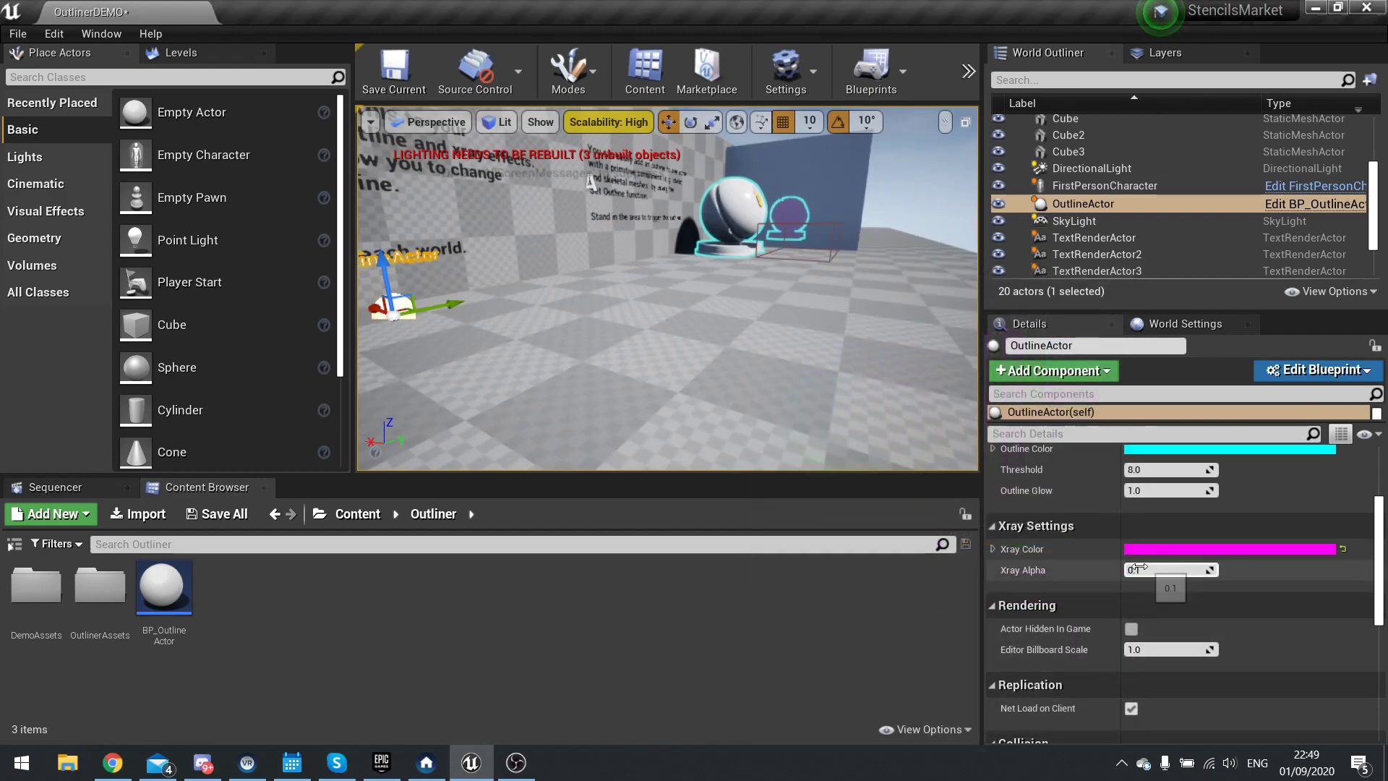
pyautogui.moveTo(1165, 573); pyautogui.dragTo(1201, 570)
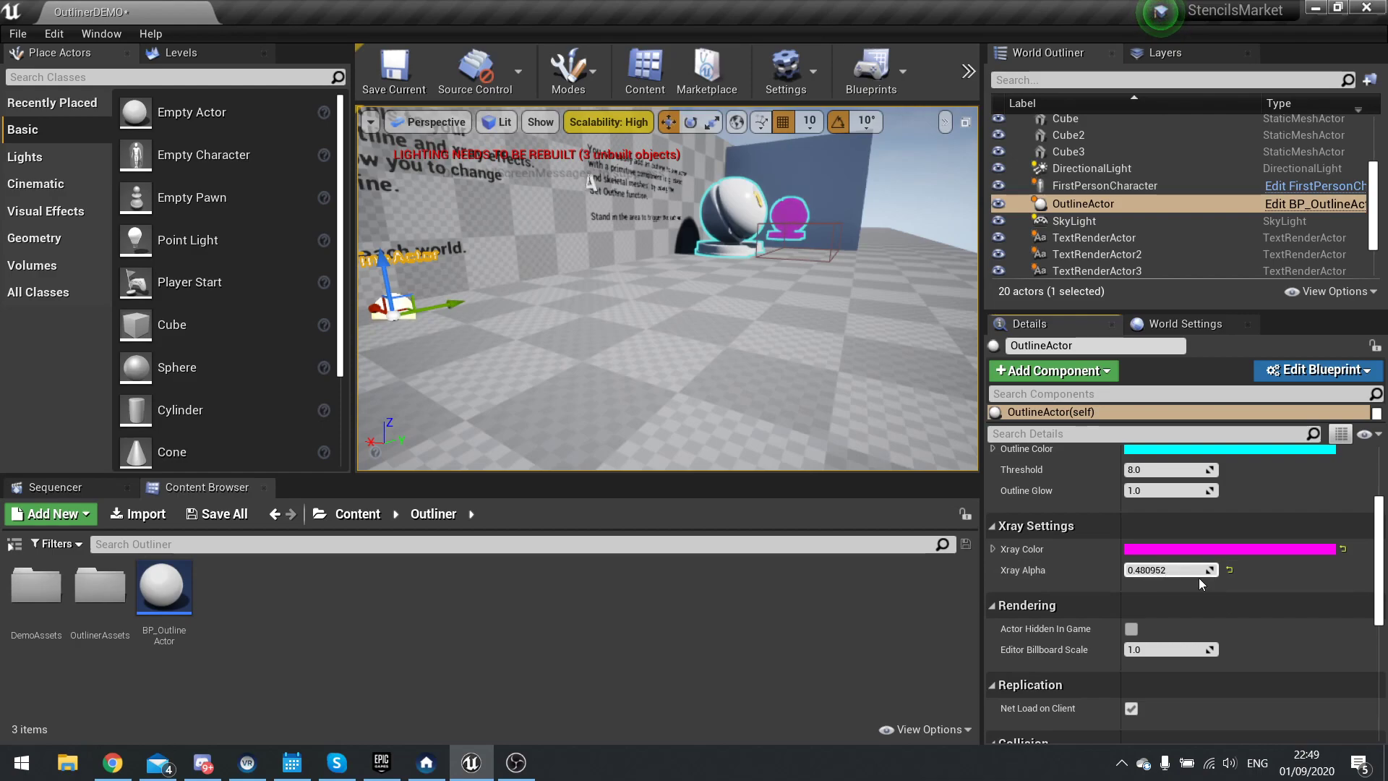
# Reset the OutlineActor's Xray Alpha and Xray Color to their default values.
pyautogui.click(1230, 570)
pyautogui.click(1344, 549)
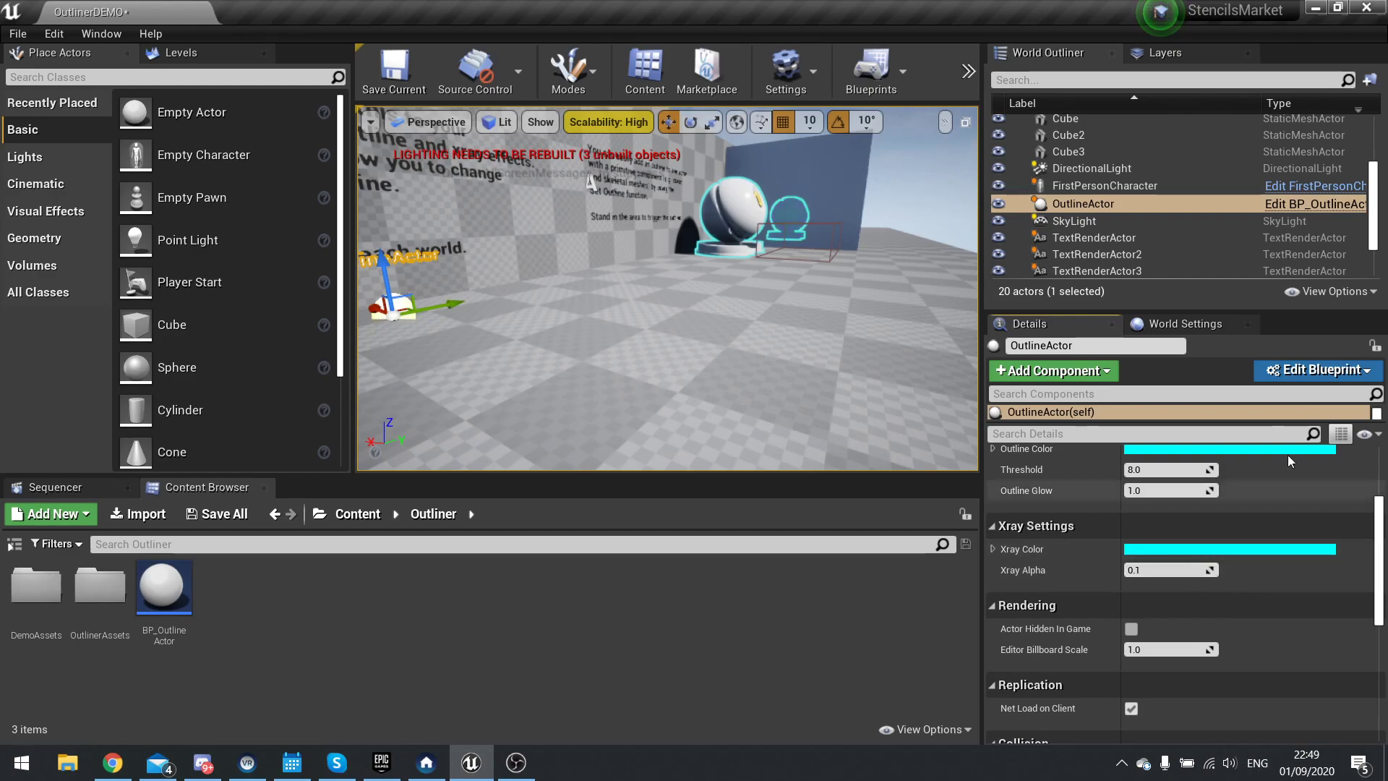
pyautogui.scroll(3, 1116, 710)
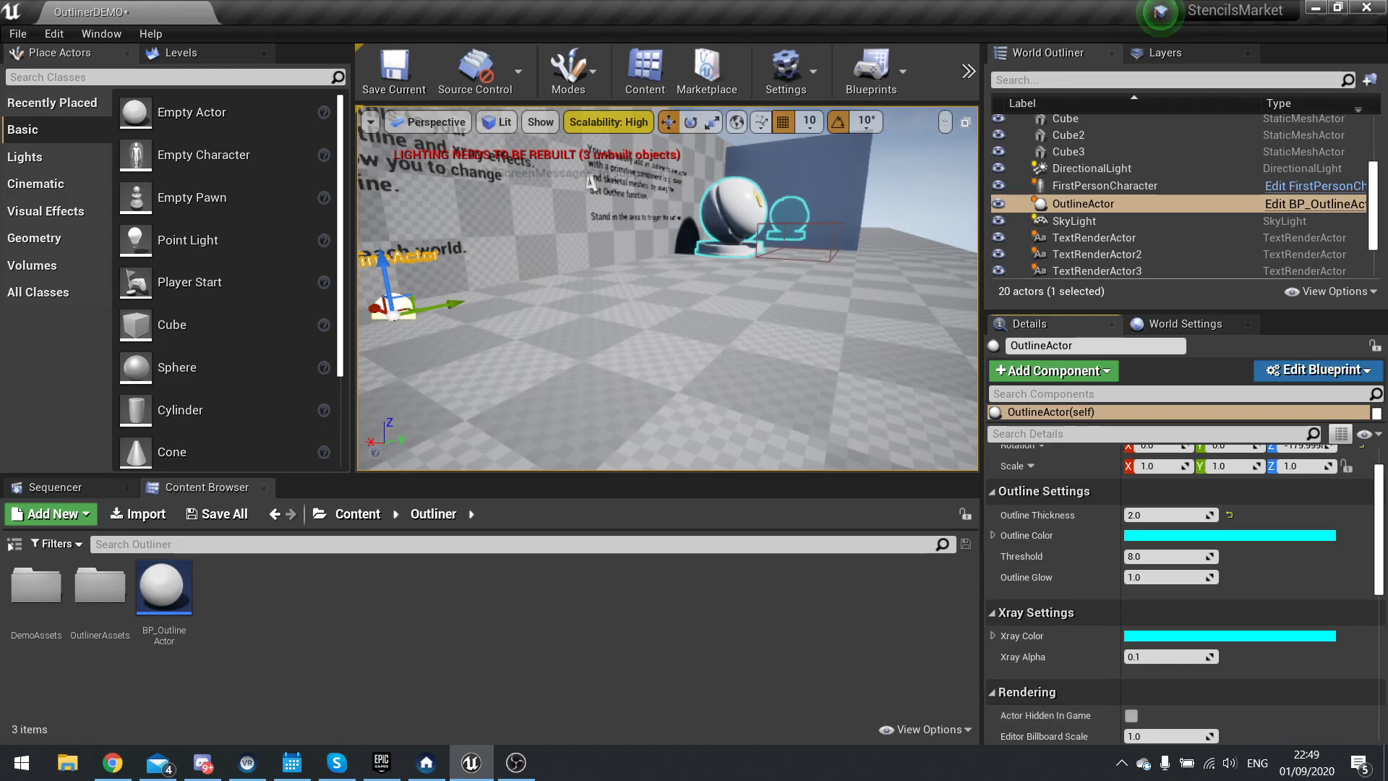
# Open the blueprint of BP_OutlinerDEMOItem_Toggle and examine the Branch, Self and Set Outline nodes in its event graph.
pyautogui.press('f')
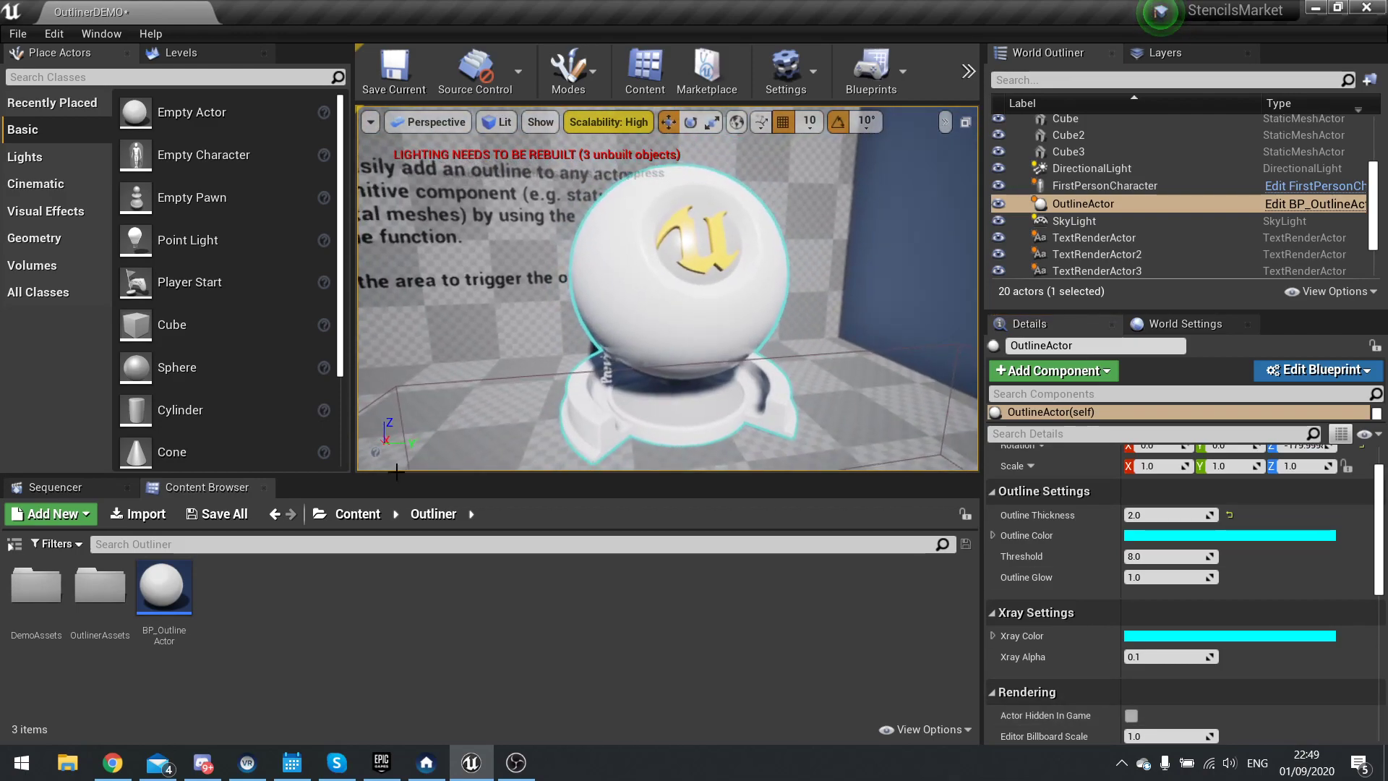
pyautogui.click(663, 330)
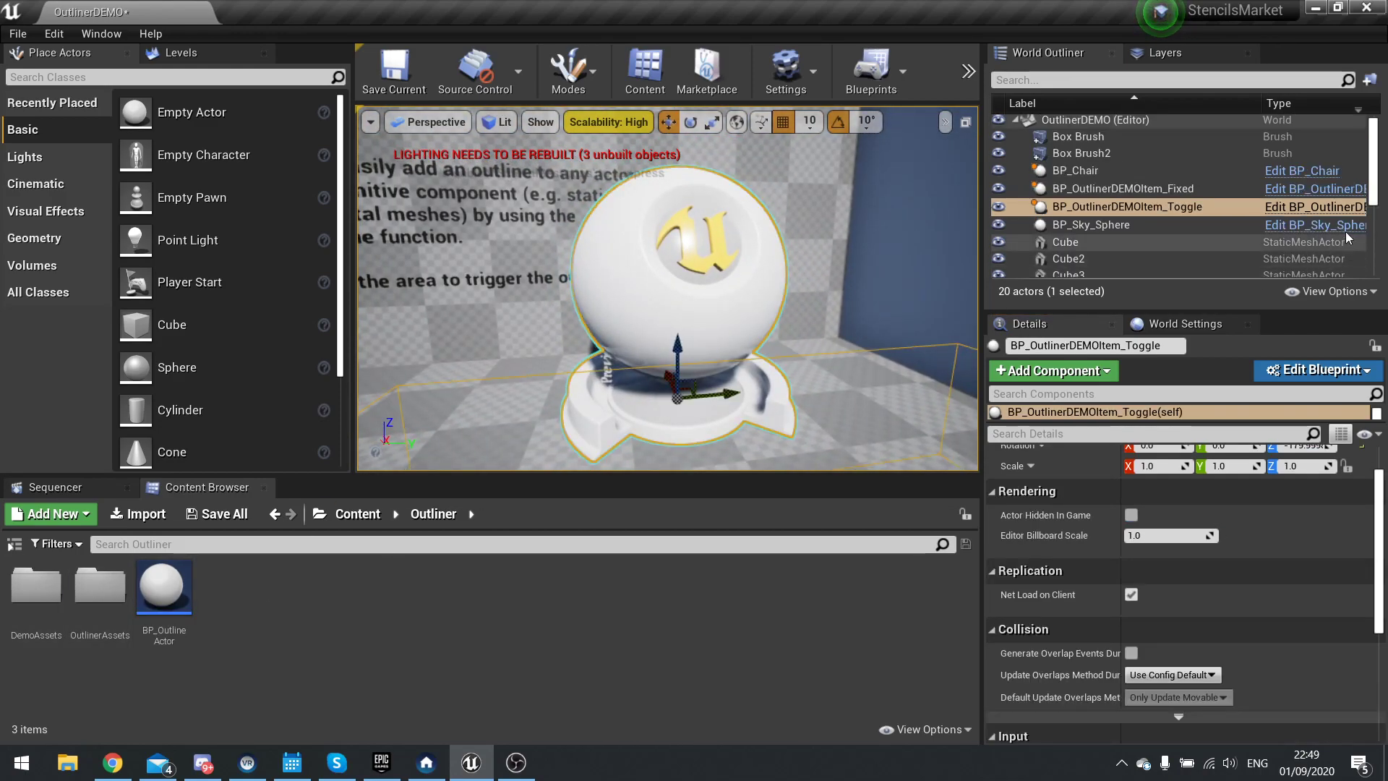
pyautogui.click(1333, 209)
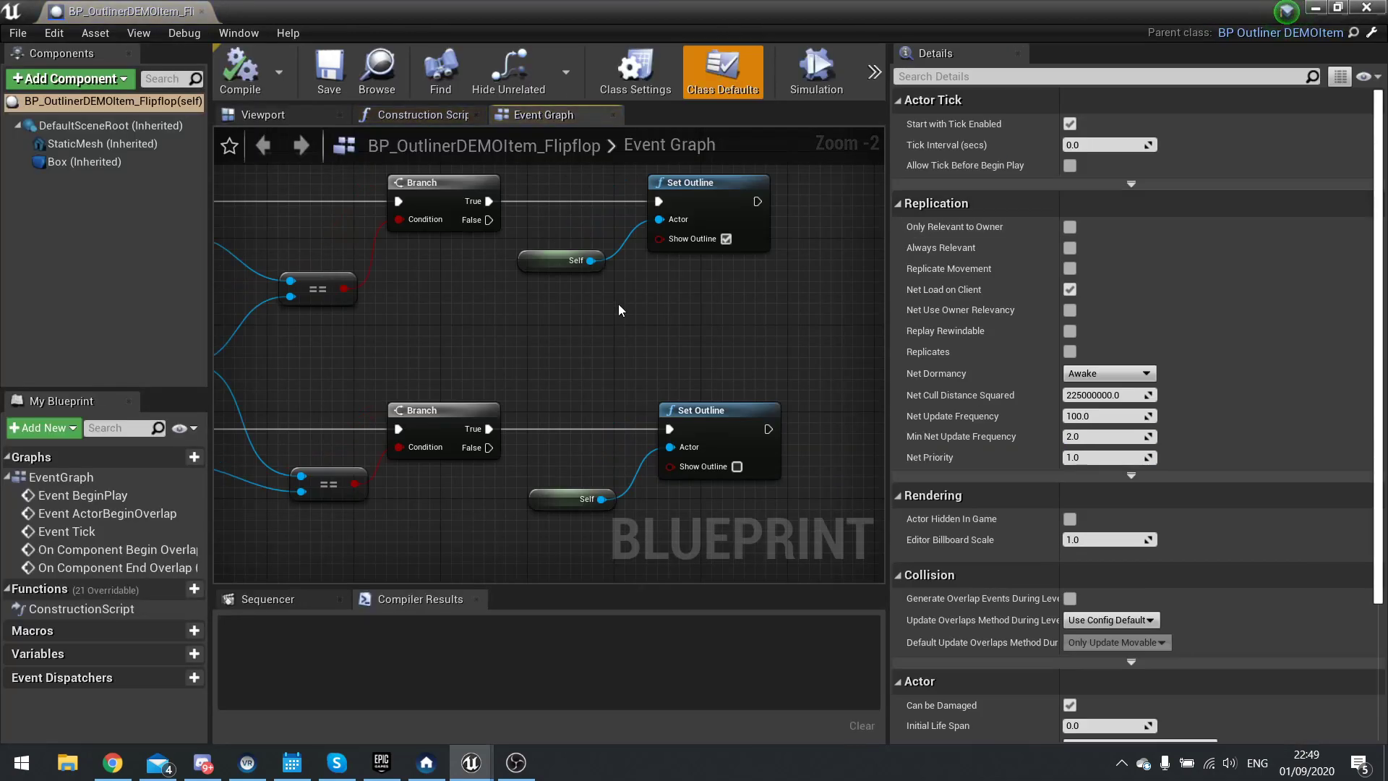
pyautogui.moveTo(619, 309); pyautogui.dragTo(534, 333, button='right')
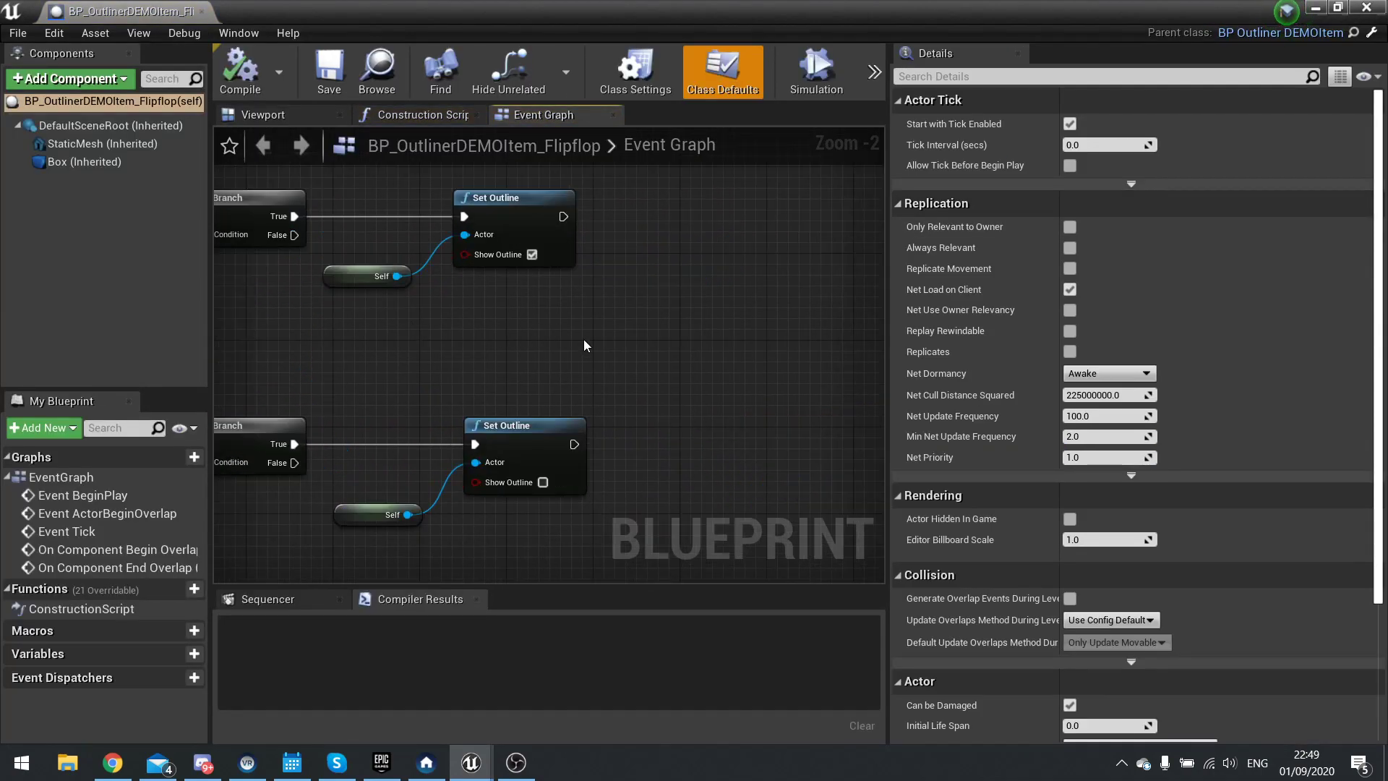
pyautogui.moveTo(584, 340); pyautogui.dragTo(352, 188)
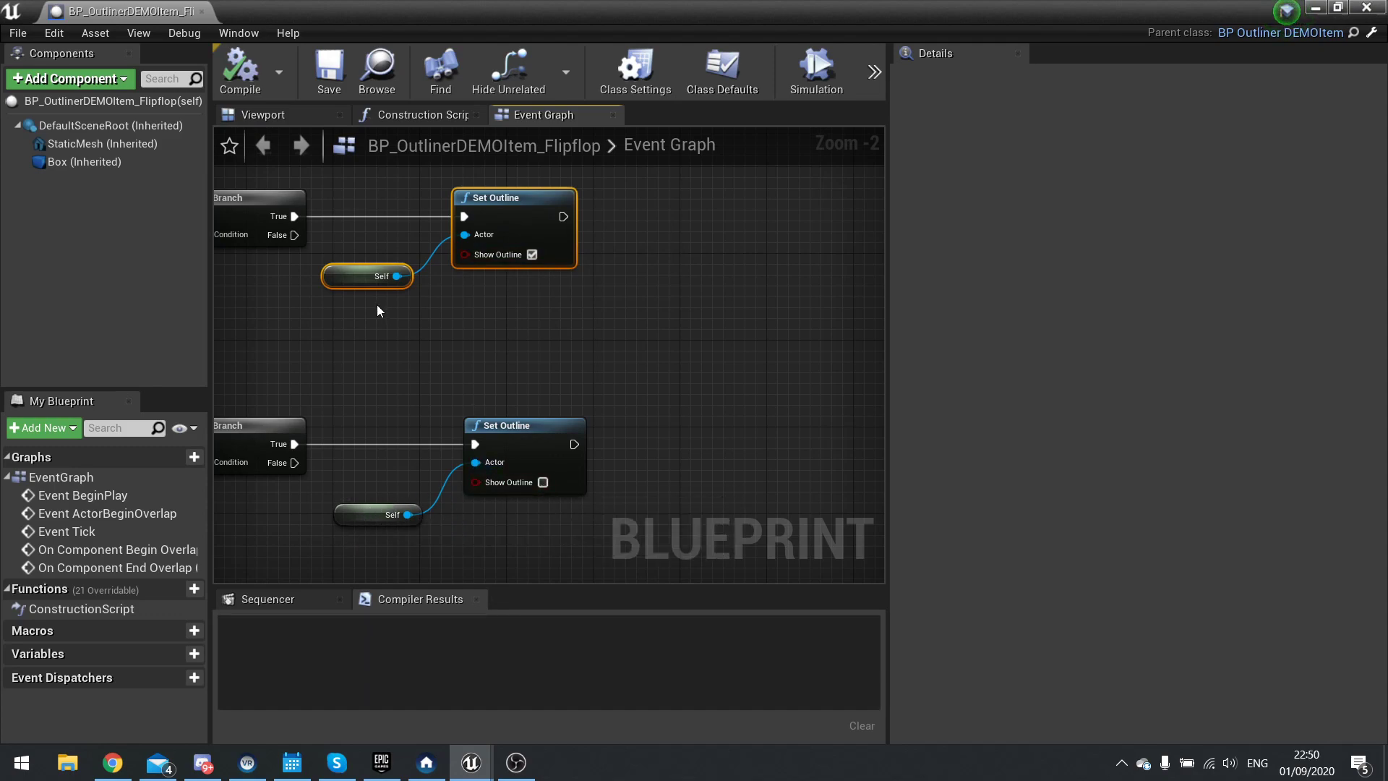
pyautogui.moveTo(453, 327); pyautogui.dragTo(423, 275, button='right')
pyautogui.moveTo(422, 363); pyautogui.dragTo(531, 335, button='right')
pyautogui.moveTo(671, 418); pyautogui.dragTo(389, 467, button='right')
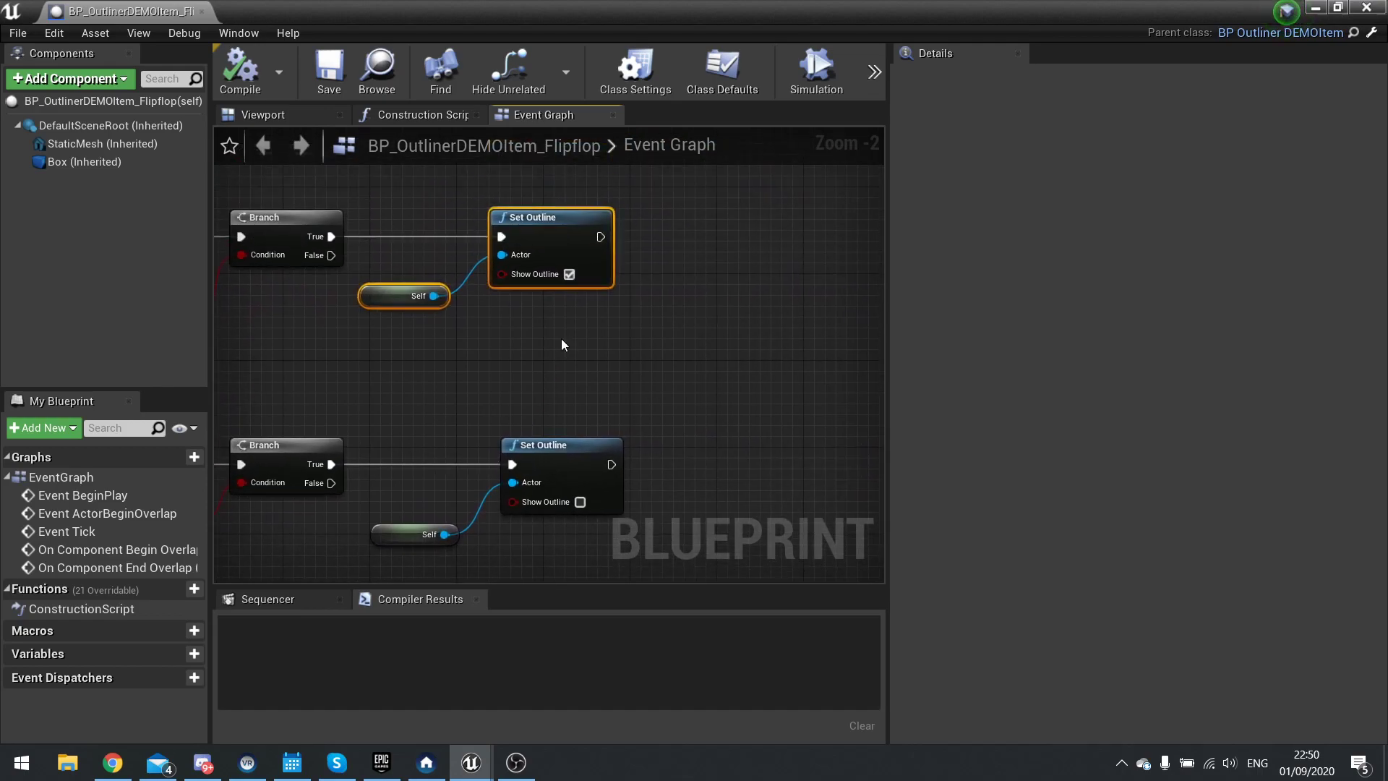
# Open the Set Outline function to view its graph, and close both it and the demo item's blueprint.
pyautogui.click(549, 233)
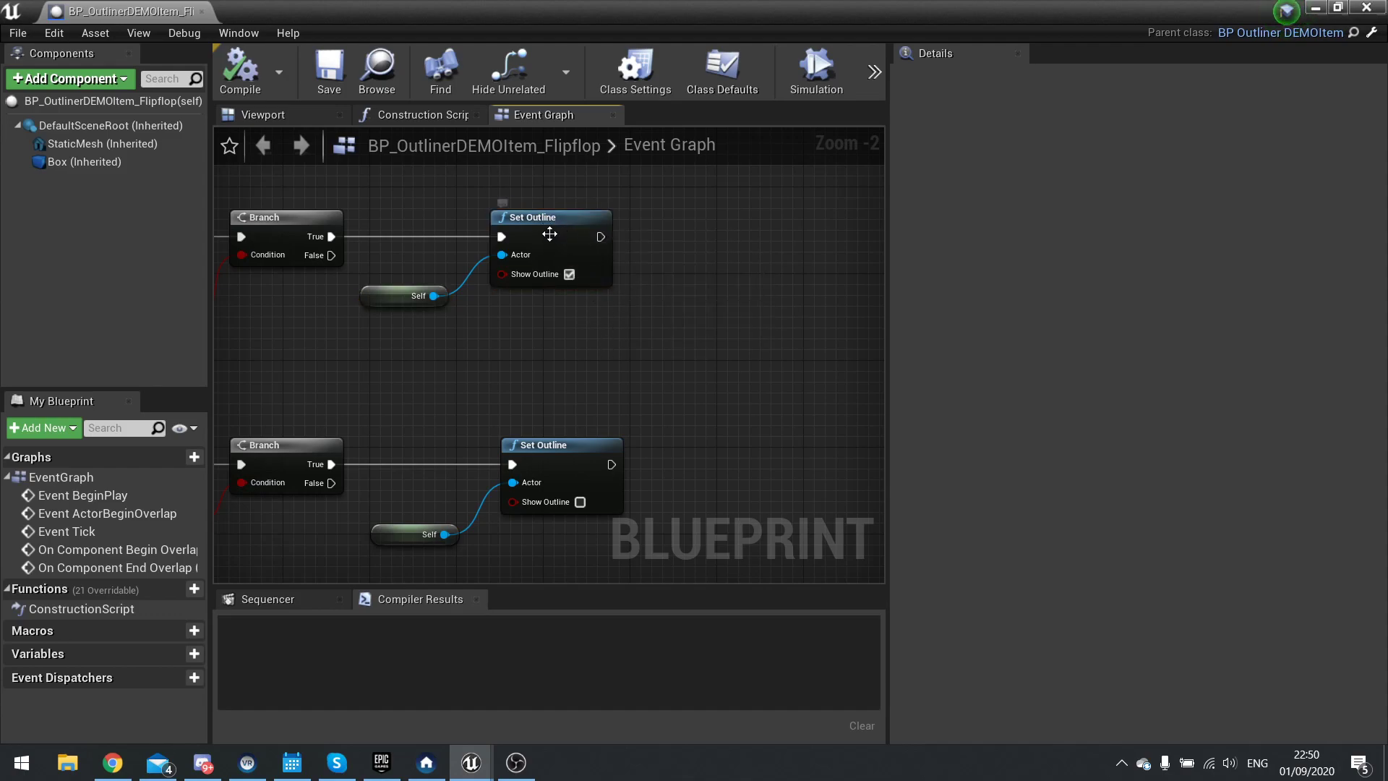
pyautogui.doubleClick(549, 234)
pyautogui.moveTo(648, 484); pyautogui.dragTo(764, 414, button='right')
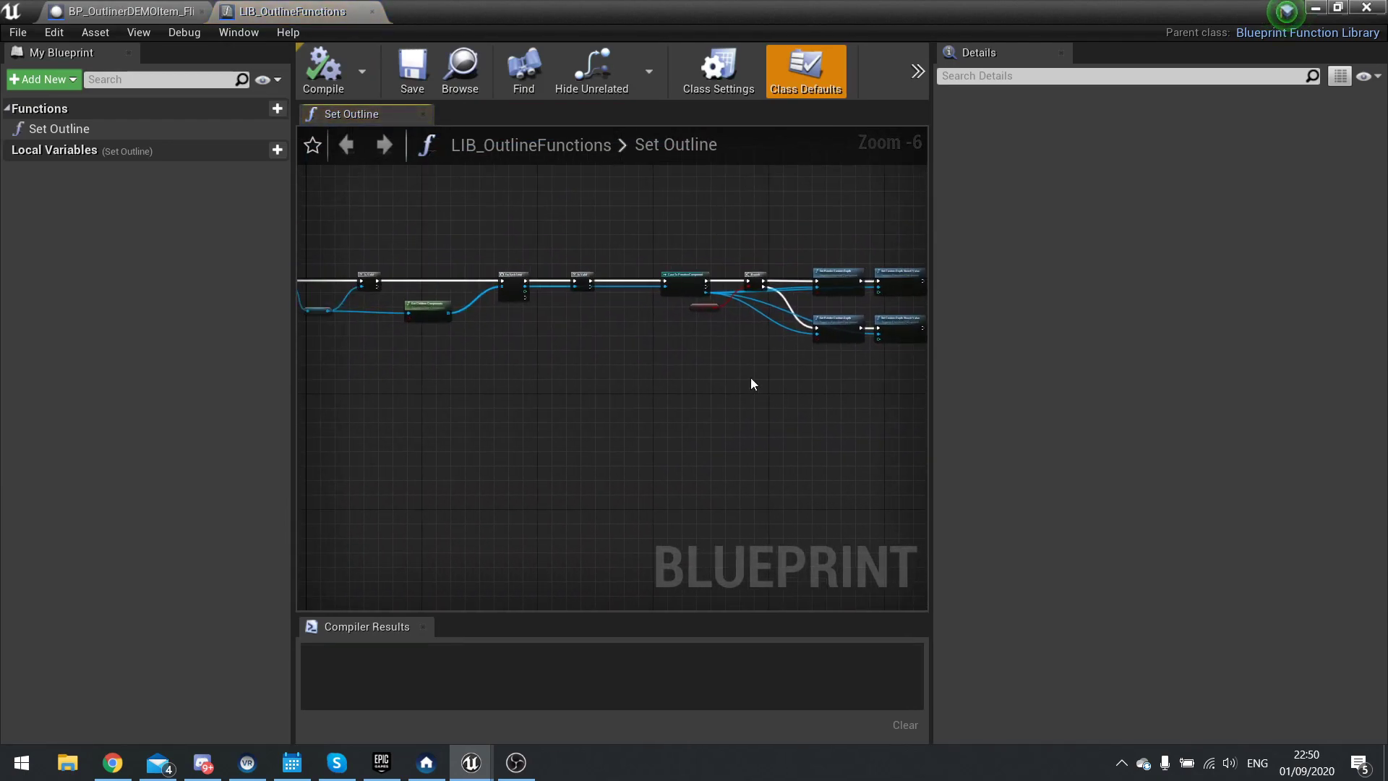
pyautogui.click(371, 12)
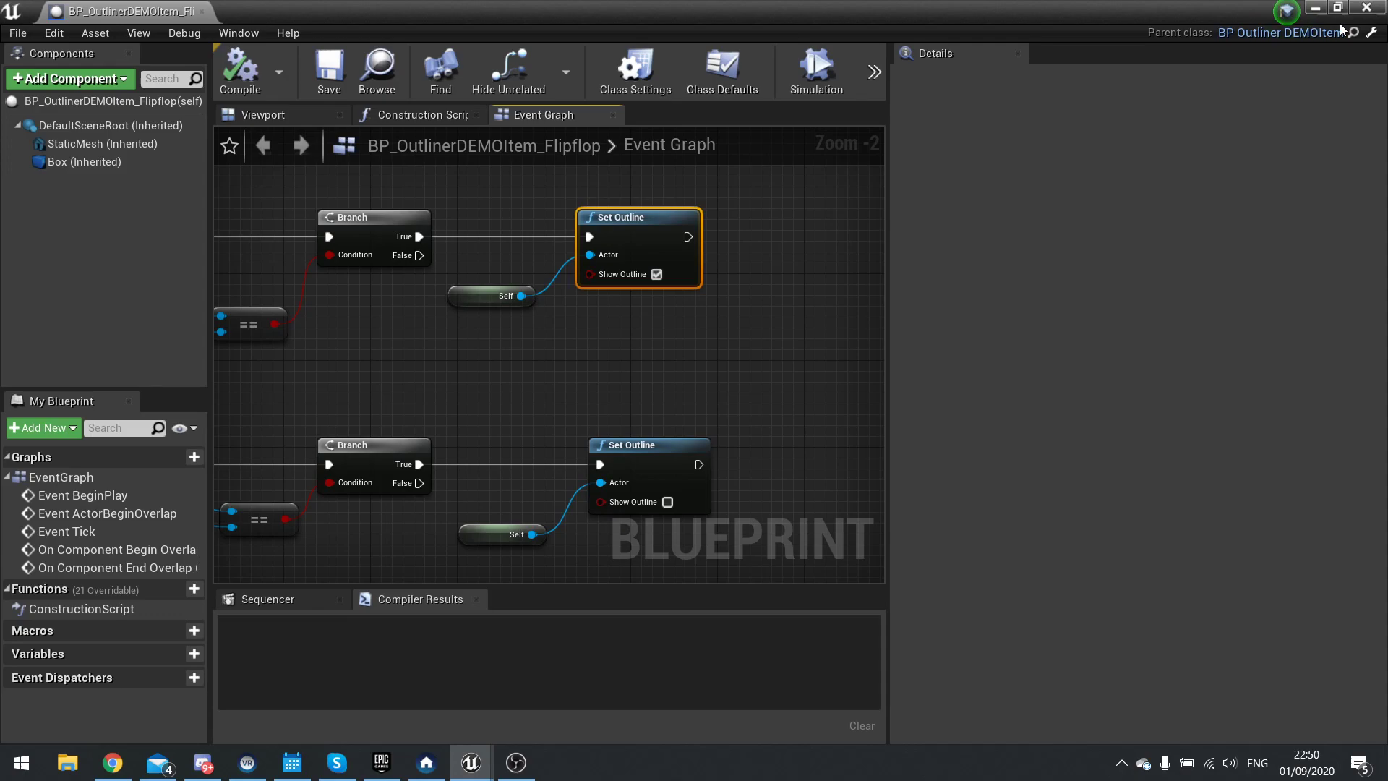
pyautogui.click(1367, 9)
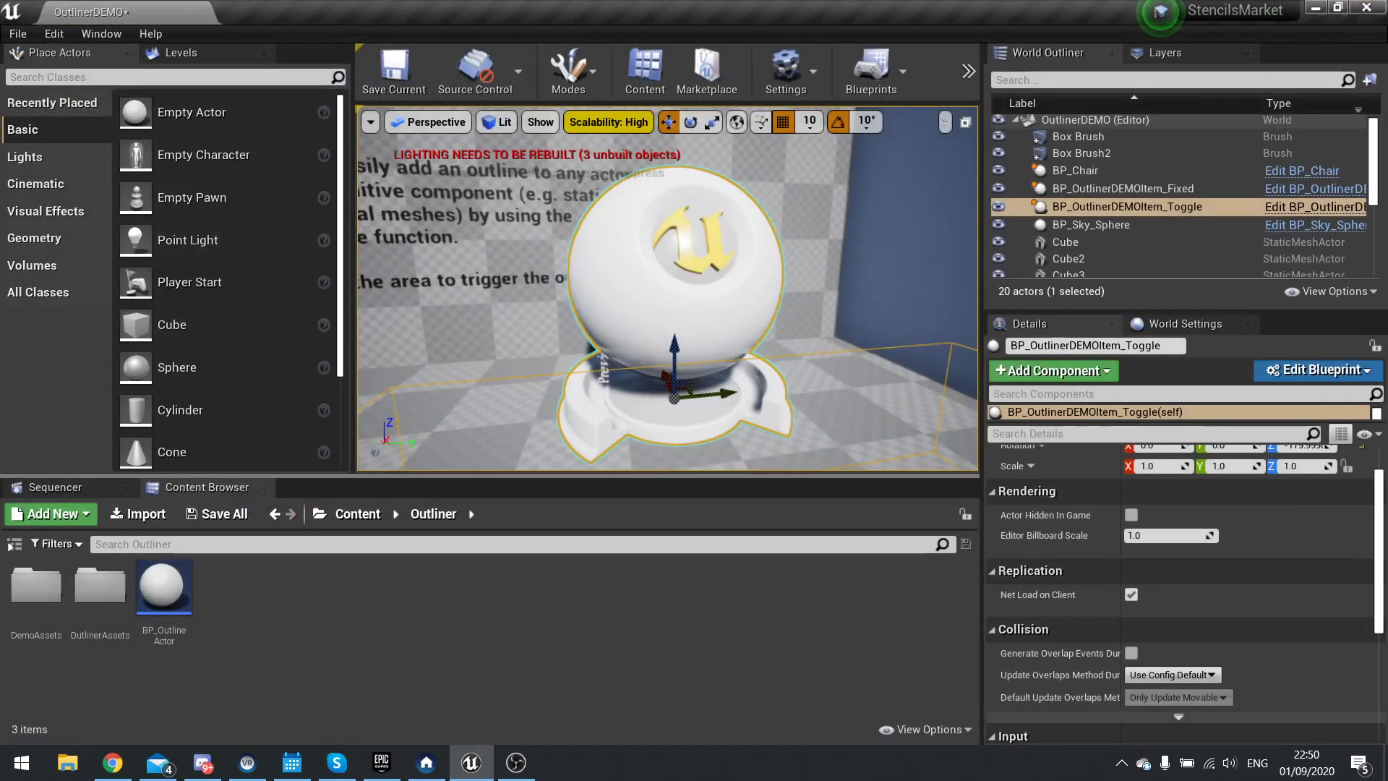
# Go to the chair in the level and select BP_Chair.
pyautogui.moveTo(656, 399); pyautogui.dragTo(767, 383, button='right')
pyautogui.press('w')
pyautogui.moveTo(665, 319); pyautogui.dragTo(665, 367, button='right')
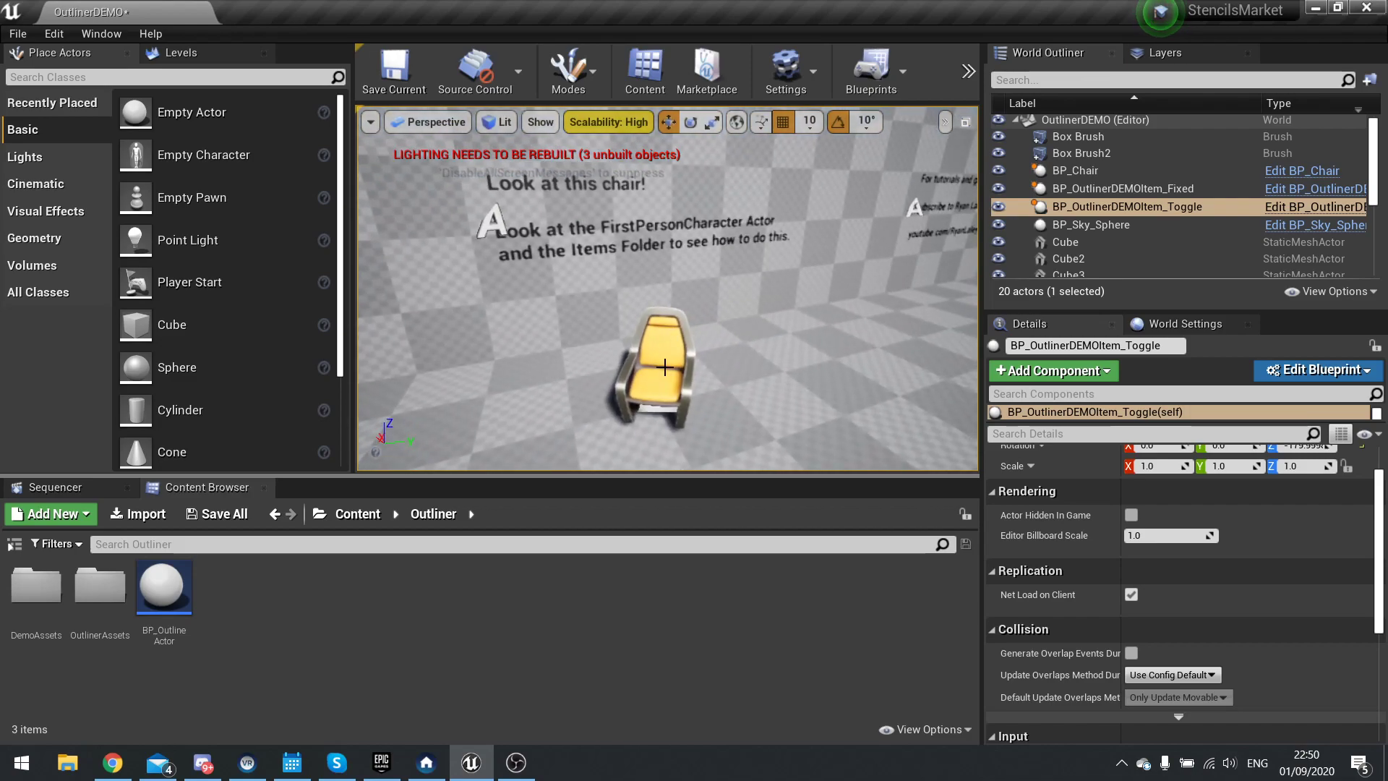
pyautogui.click(657, 354)
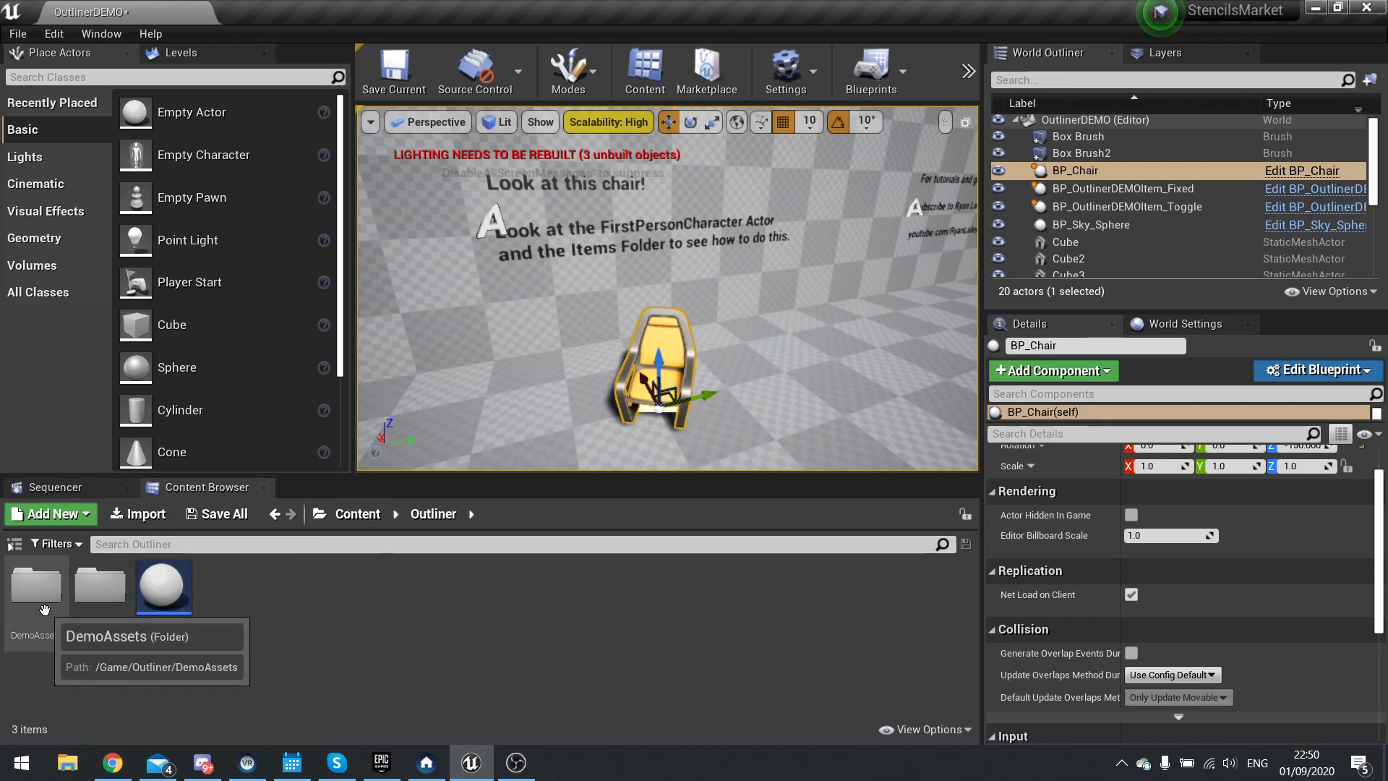
# Open the BP_Item blueprint from the project's Items content folder.
pyautogui.click(357, 514)
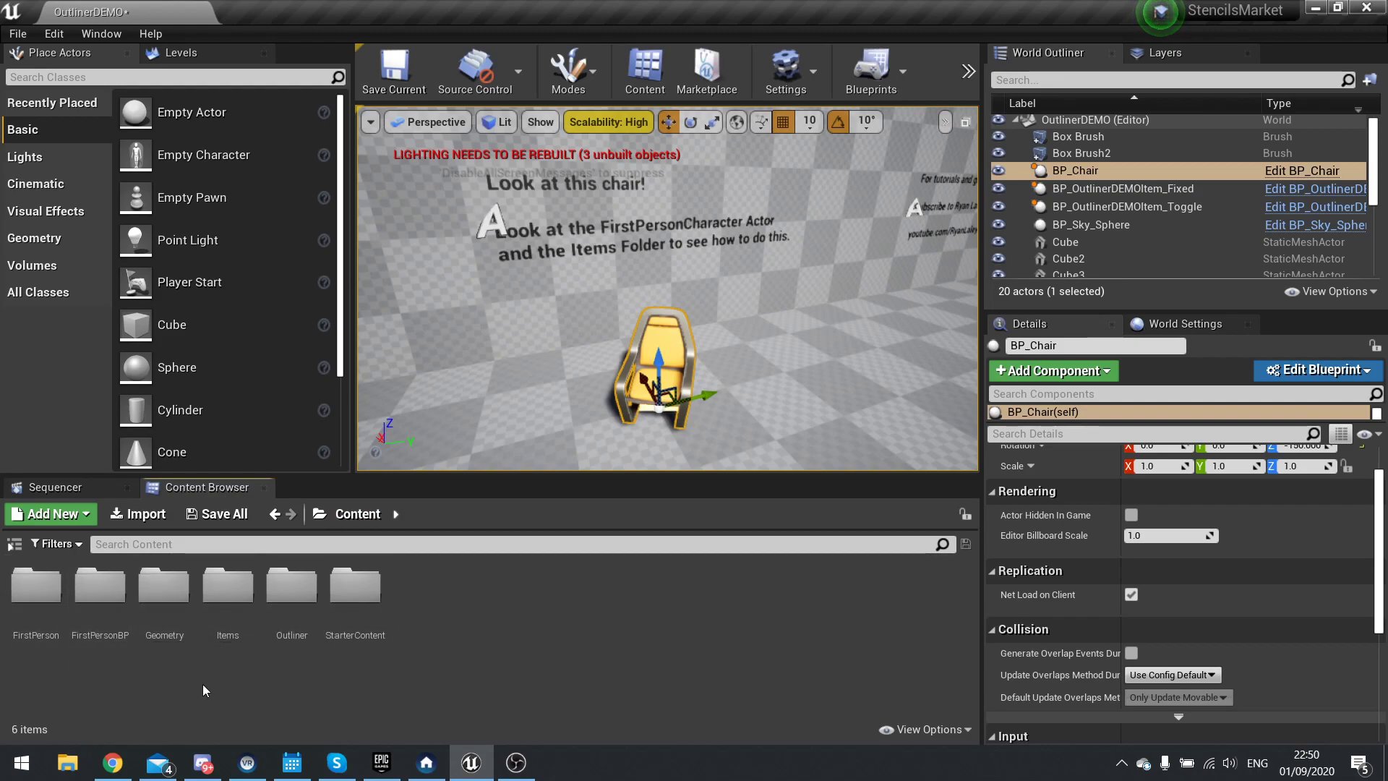
pyautogui.doubleClick(228, 596)
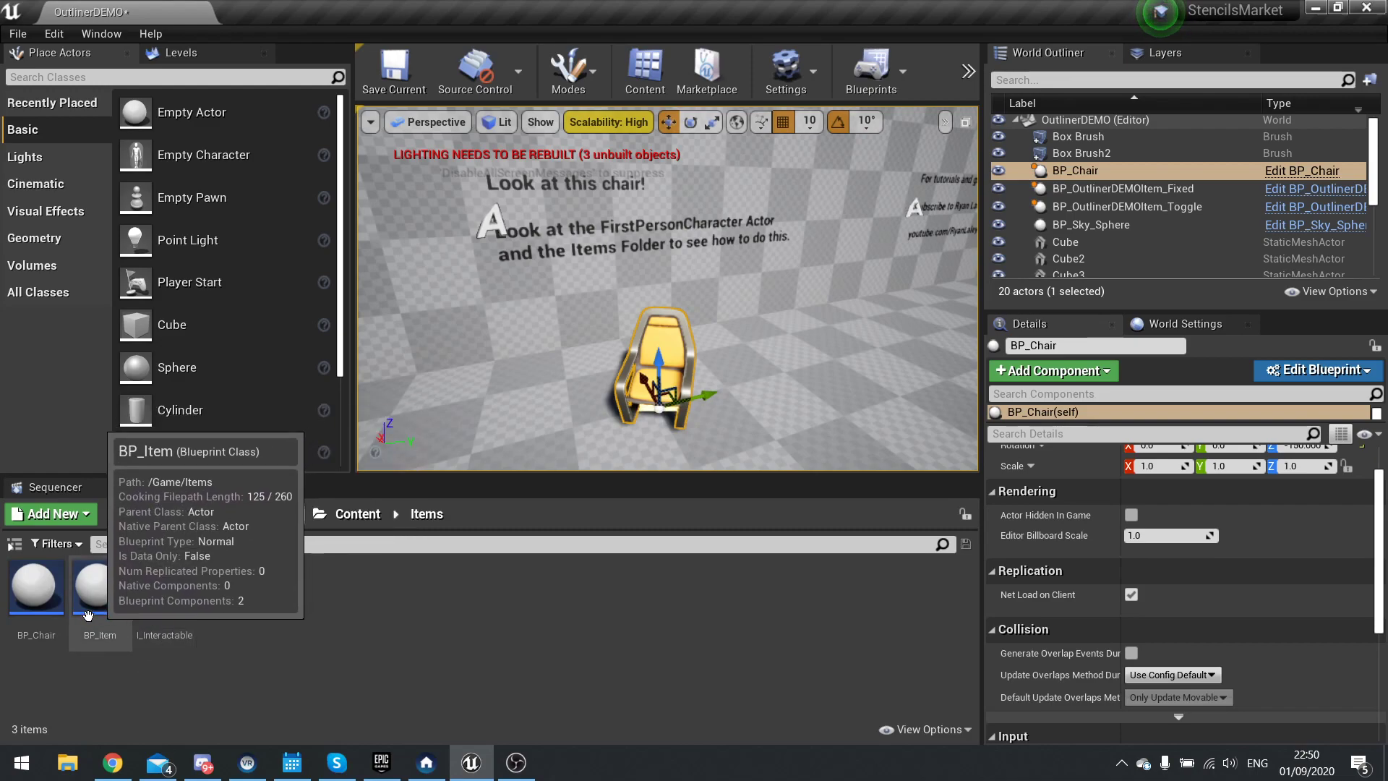
pyautogui.moveTo(44, 583)
pyautogui.doubleClick(99, 587)
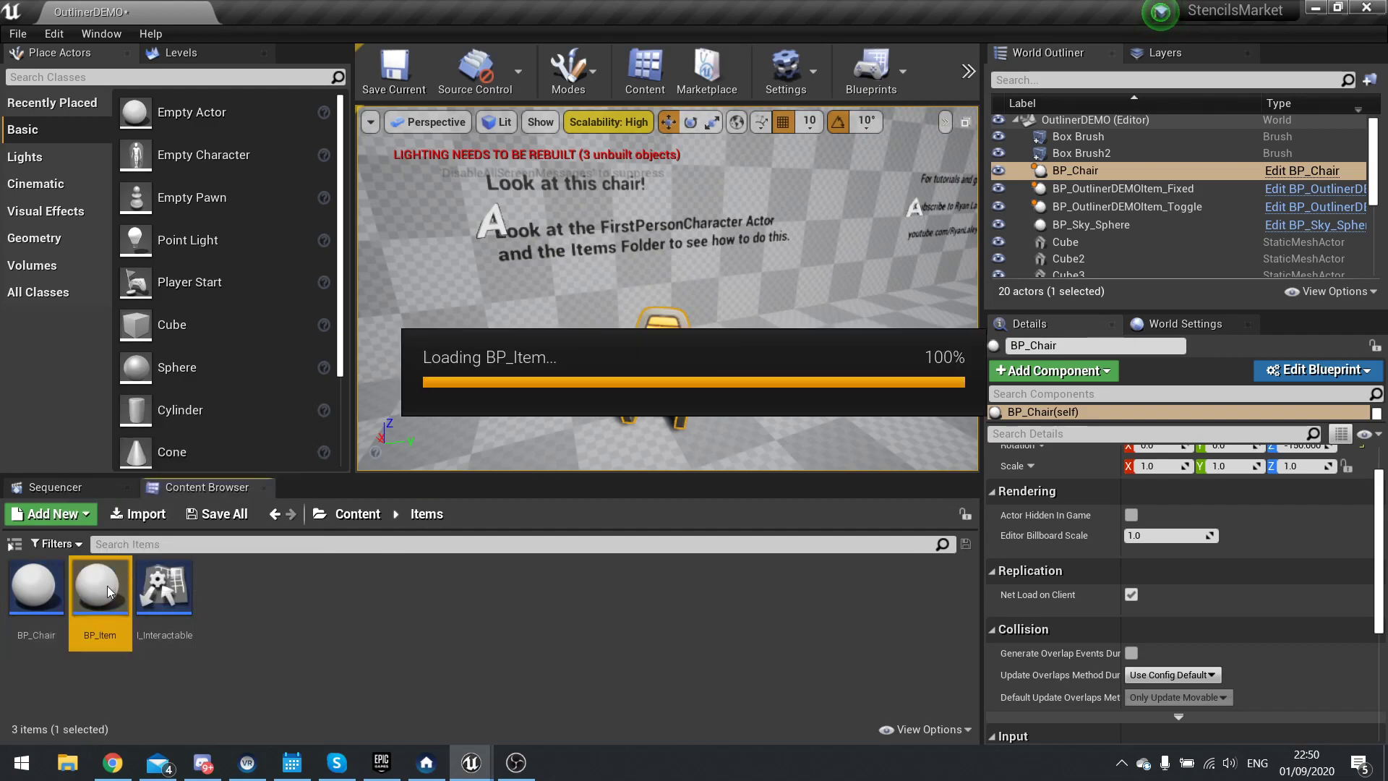
# Examine BP_Item's Event Look At node and its connected Set Outline and Self nodes, and close the blueprint.
pyautogui.moveTo(599, 443); pyautogui.dragTo(487, 403, button='right')
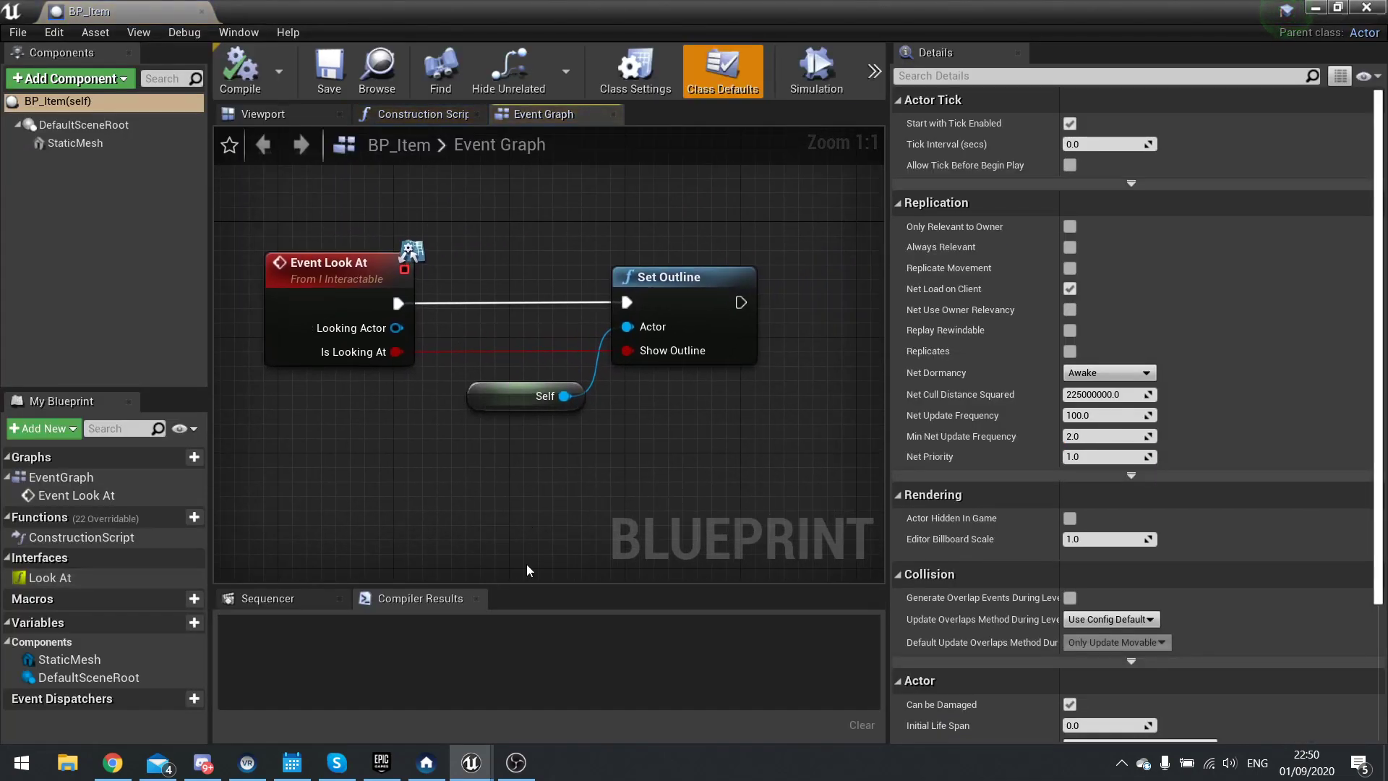
pyautogui.moveTo(244, 232); pyautogui.dragTo(437, 410)
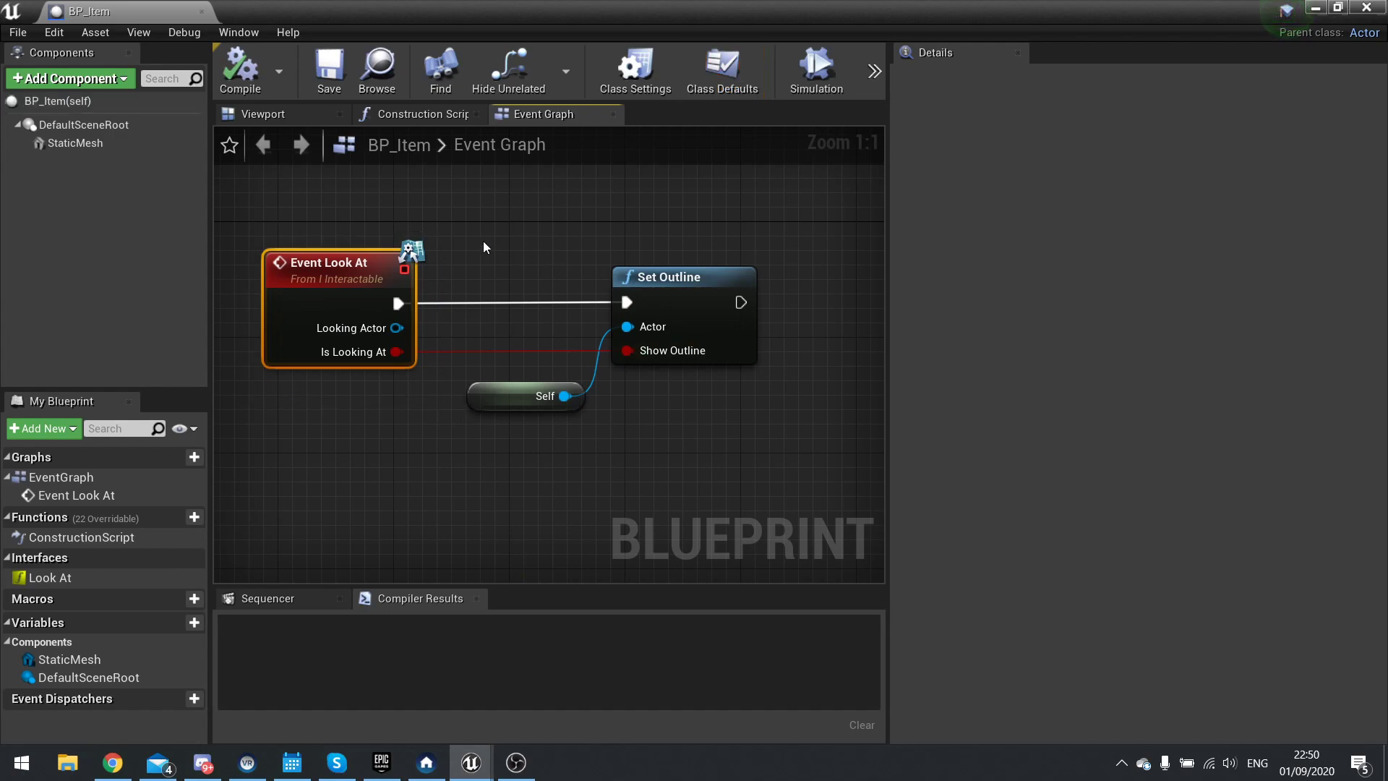
pyautogui.moveTo(483, 241); pyautogui.dragTo(736, 515)
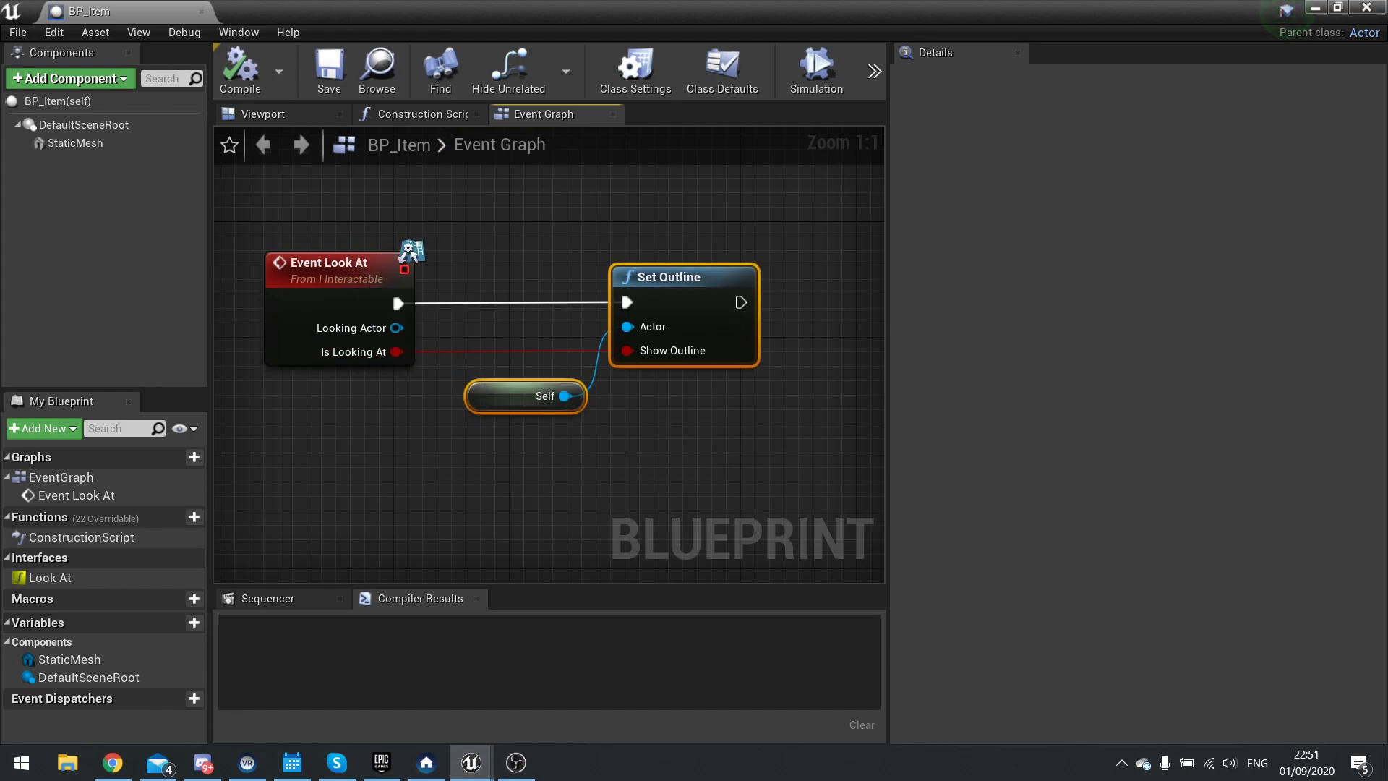
pyautogui.click(1367, 7)
# Open the FirstPersonCharacter blueprint from the Blueprints folder inside FirstPersonBP.
pyautogui.click(357, 513)
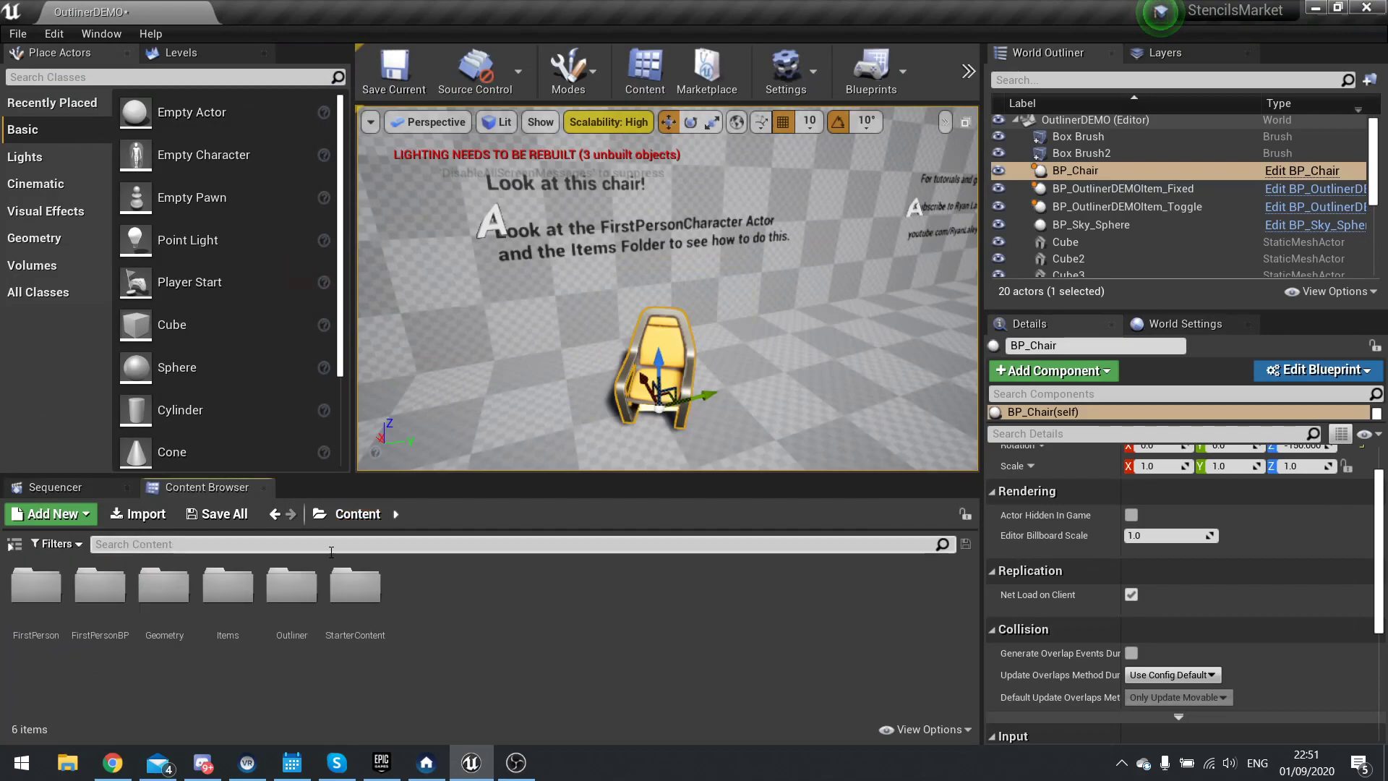
pyautogui.doubleClick(100, 587)
pyautogui.doubleClick(36, 587)
pyautogui.click(36, 636)
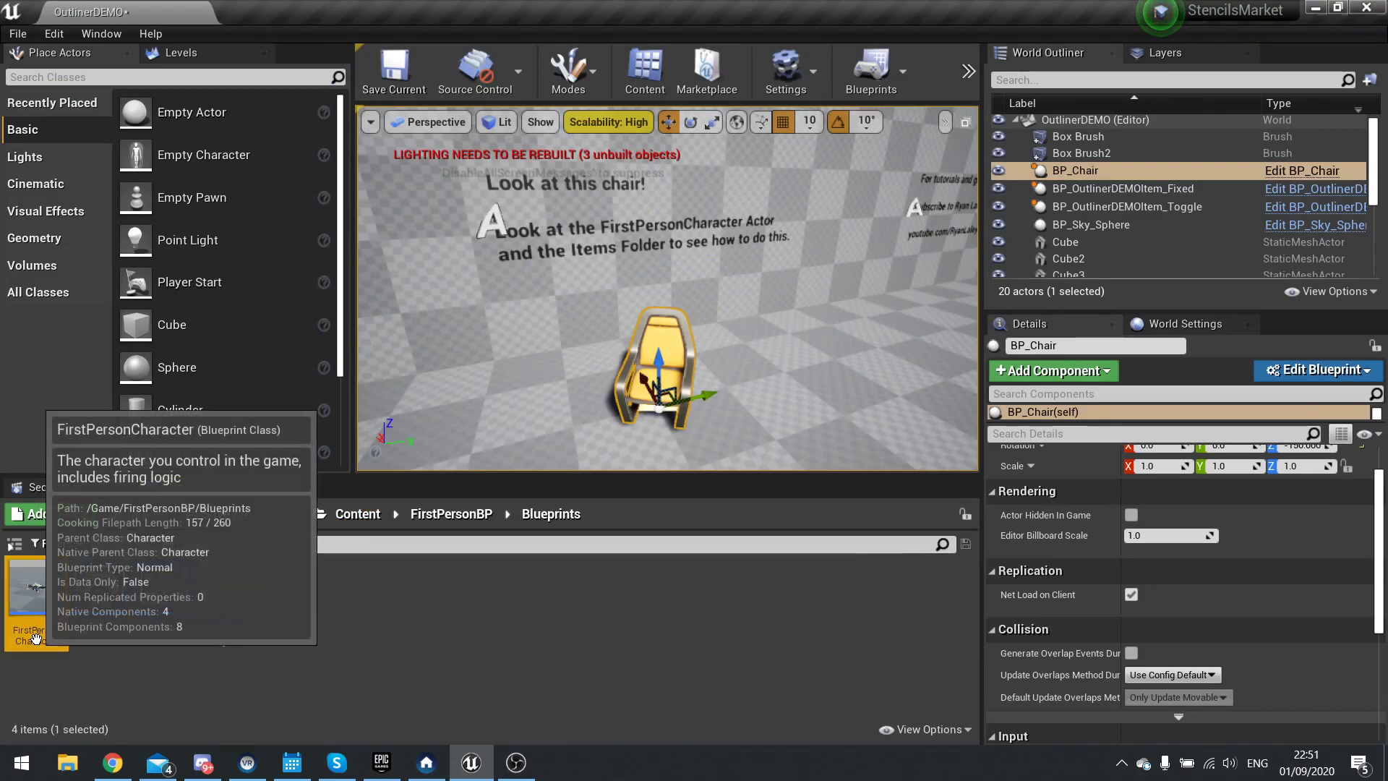
pyautogui.doubleClick(36, 638)
# Examine the Line Trace Look function from its line trace to its return nodes, and its call from Event Tick in the event graph.
pyautogui.scroll(1, 587, 346)
pyautogui.scroll(-1, 556, 369)
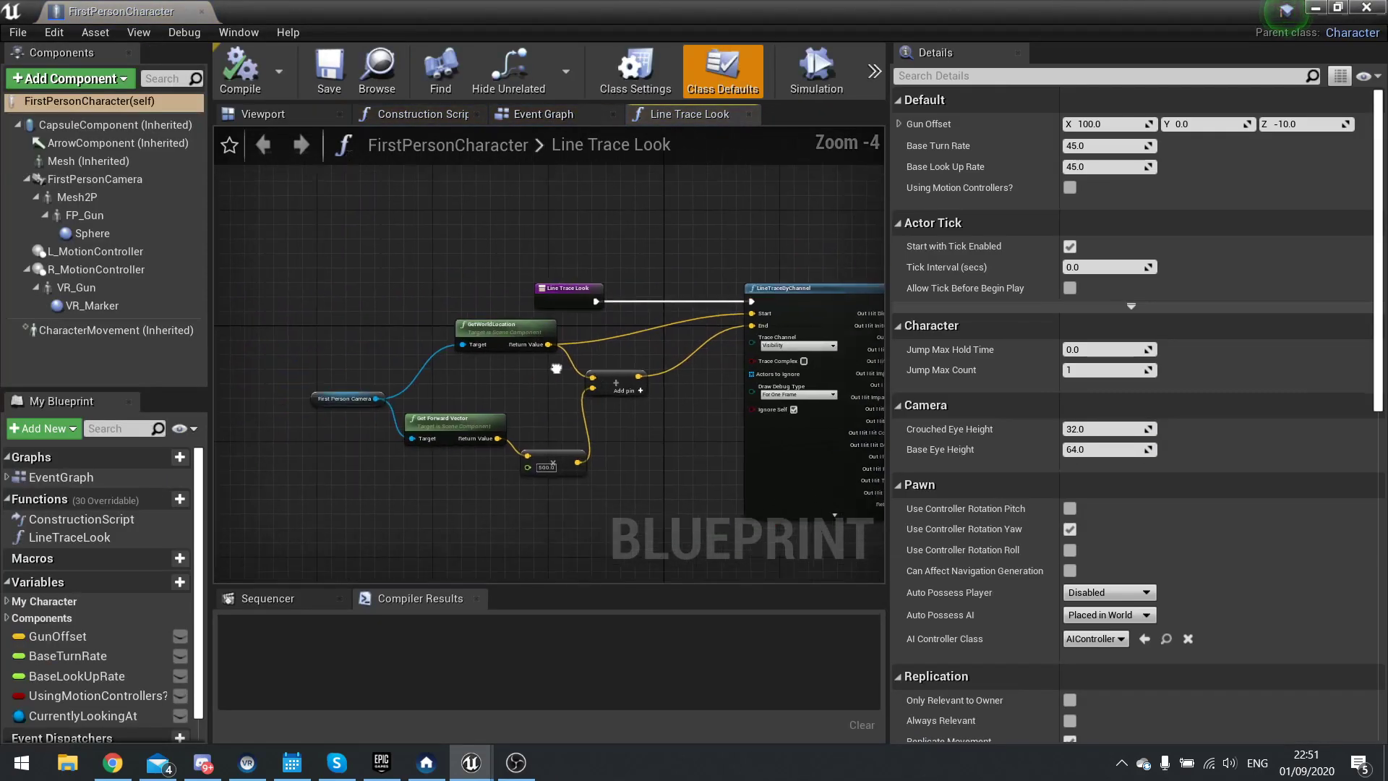
pyautogui.moveTo(556, 368); pyautogui.dragTo(539, 340, button='right')
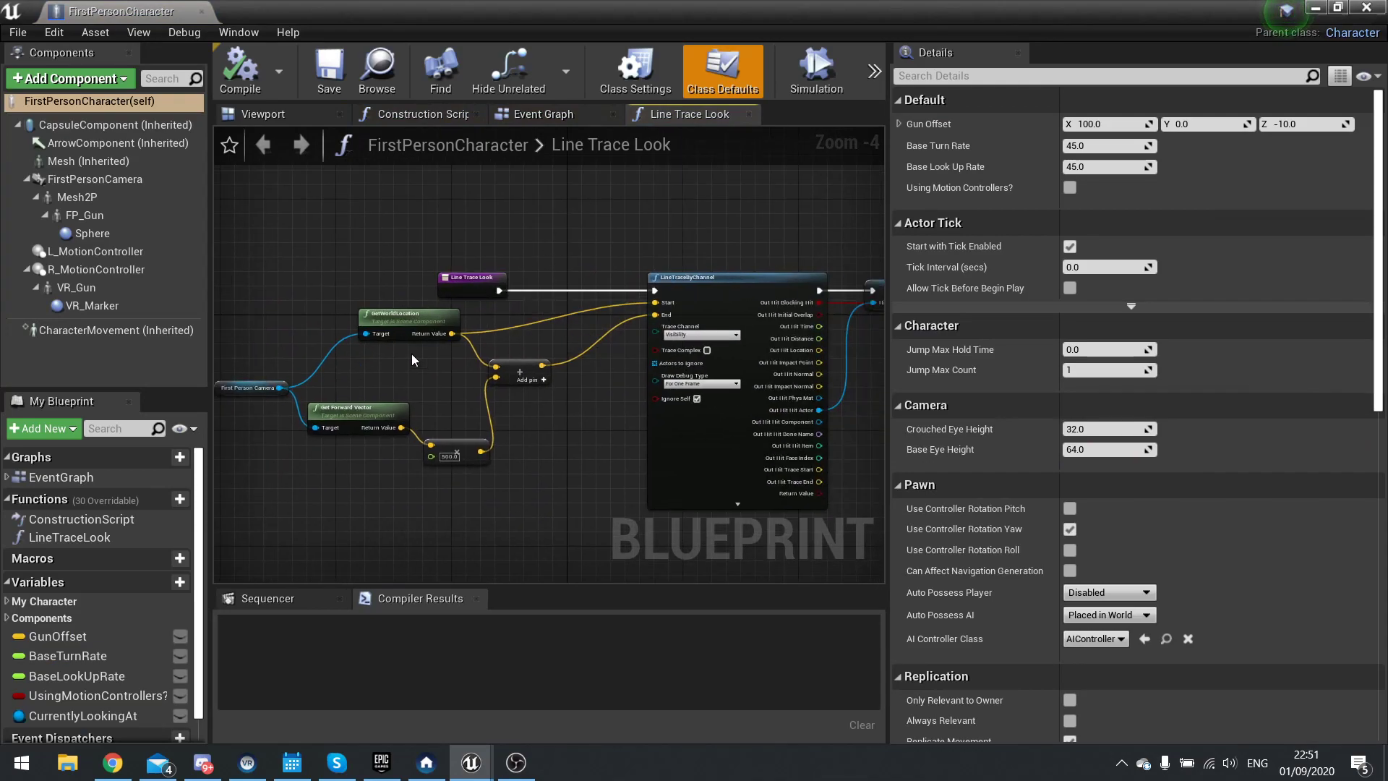
pyautogui.moveTo(652, 266); pyautogui.dragTo(308, 219, button='right')
pyautogui.moveTo(691, 309); pyautogui.dragTo(421, 374, button='right')
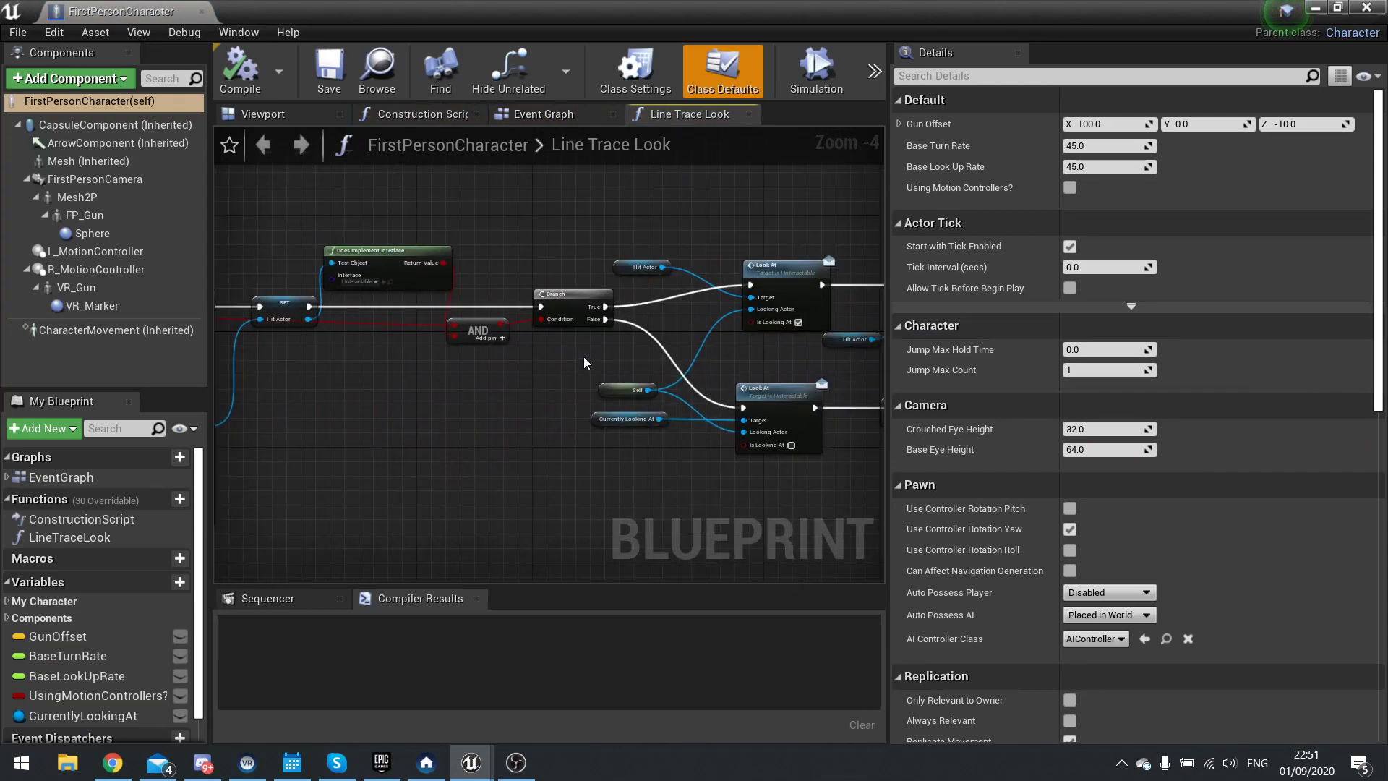
pyautogui.moveTo(583, 359); pyautogui.dragTo(470, 331, button='right')
pyautogui.moveTo(579, 228); pyautogui.dragTo(417, 222, button='right')
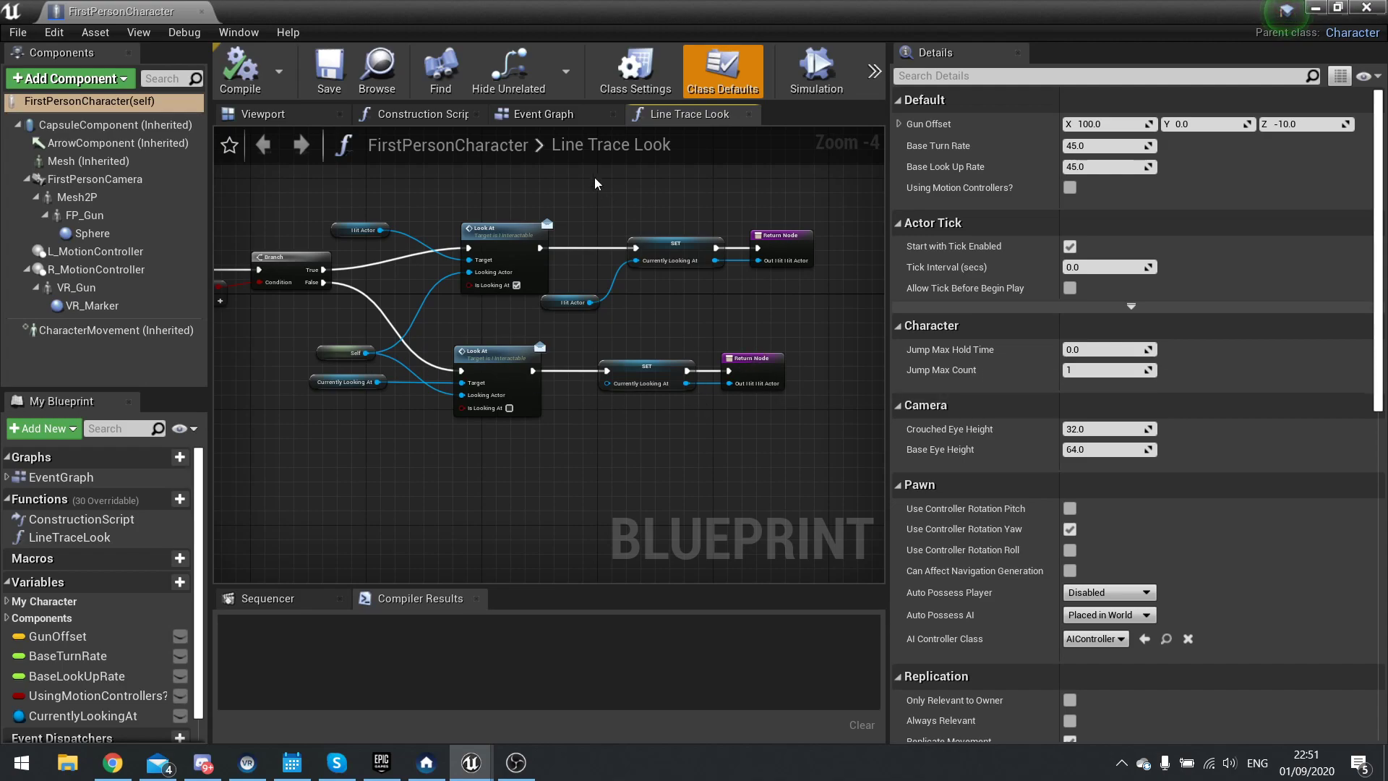
pyautogui.click(557, 112)
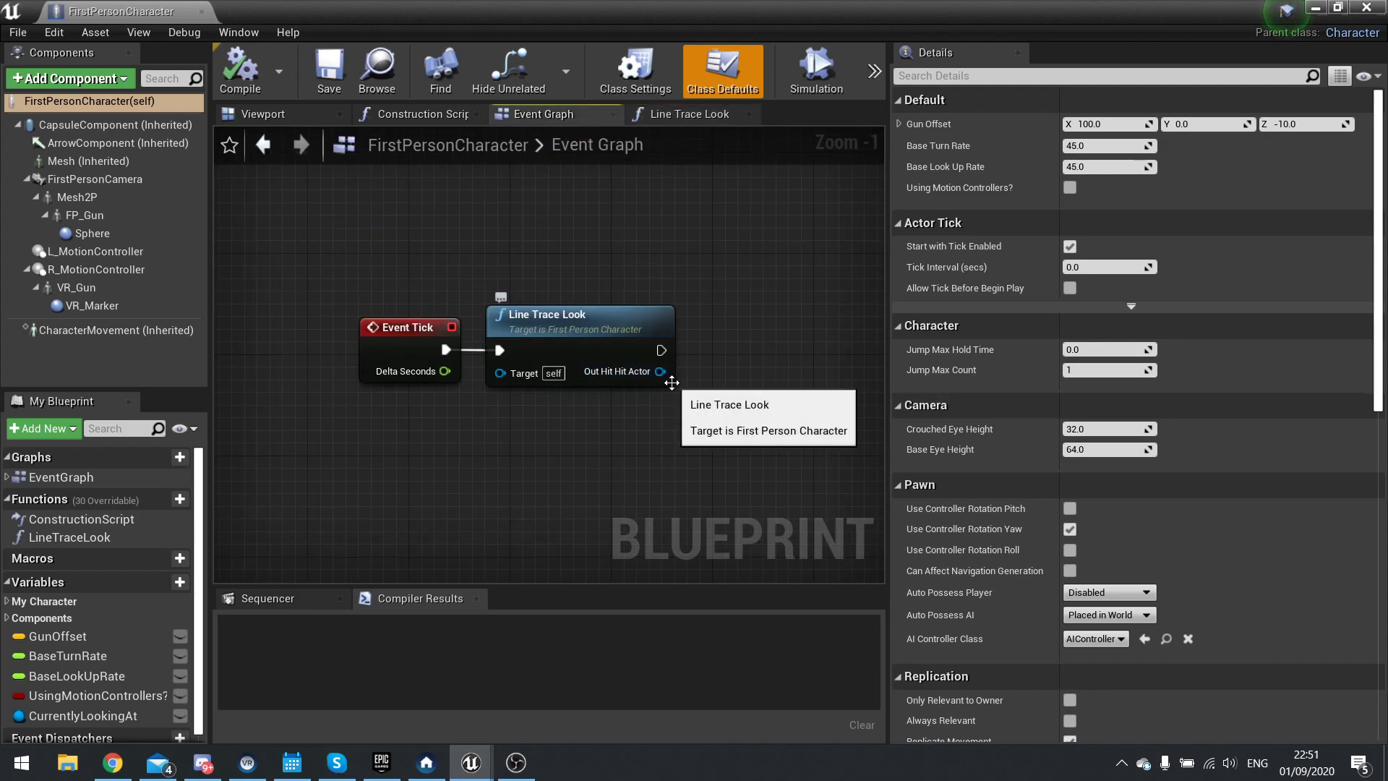
# Compile and save the FirstPersonCharacter blueprint, and close it.
pyautogui.click(254, 81)
pyautogui.click(333, 69)
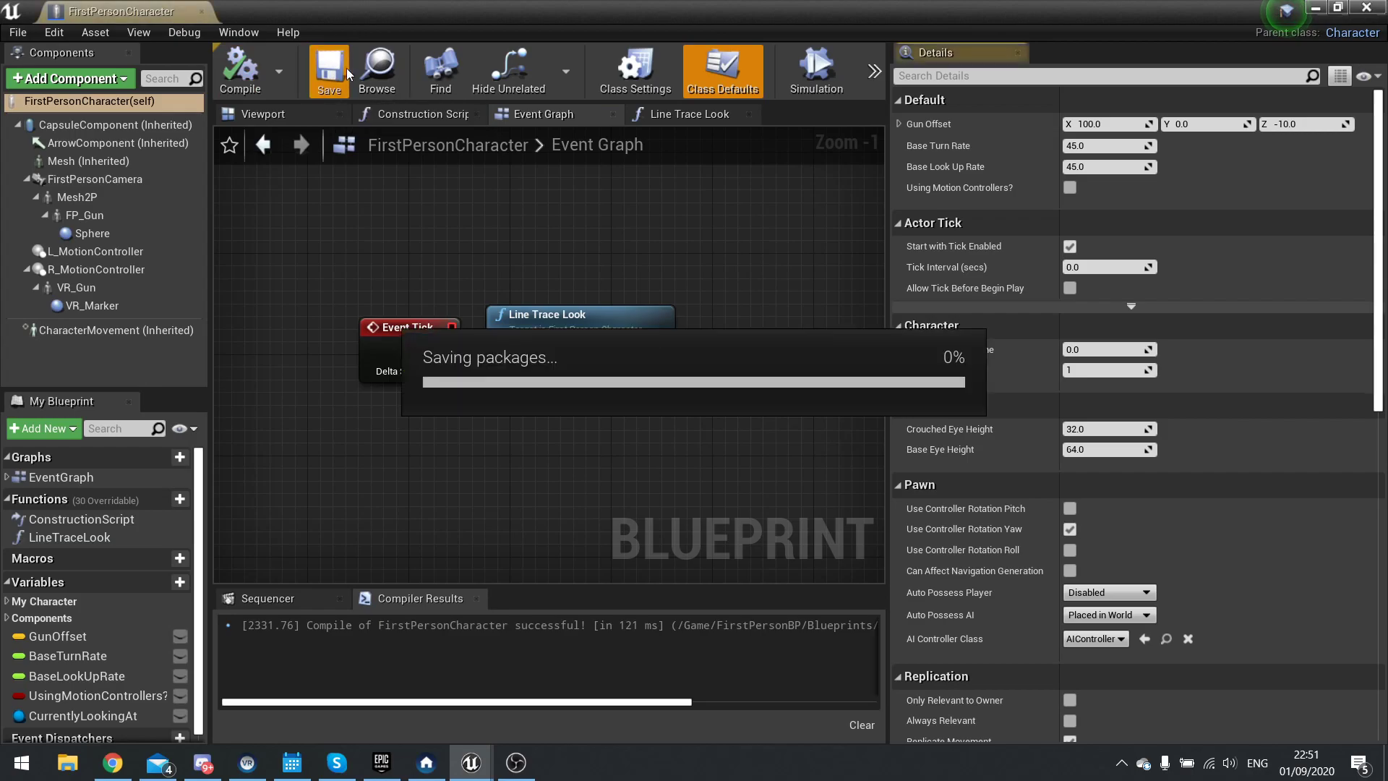
pyautogui.click(1366, 7)
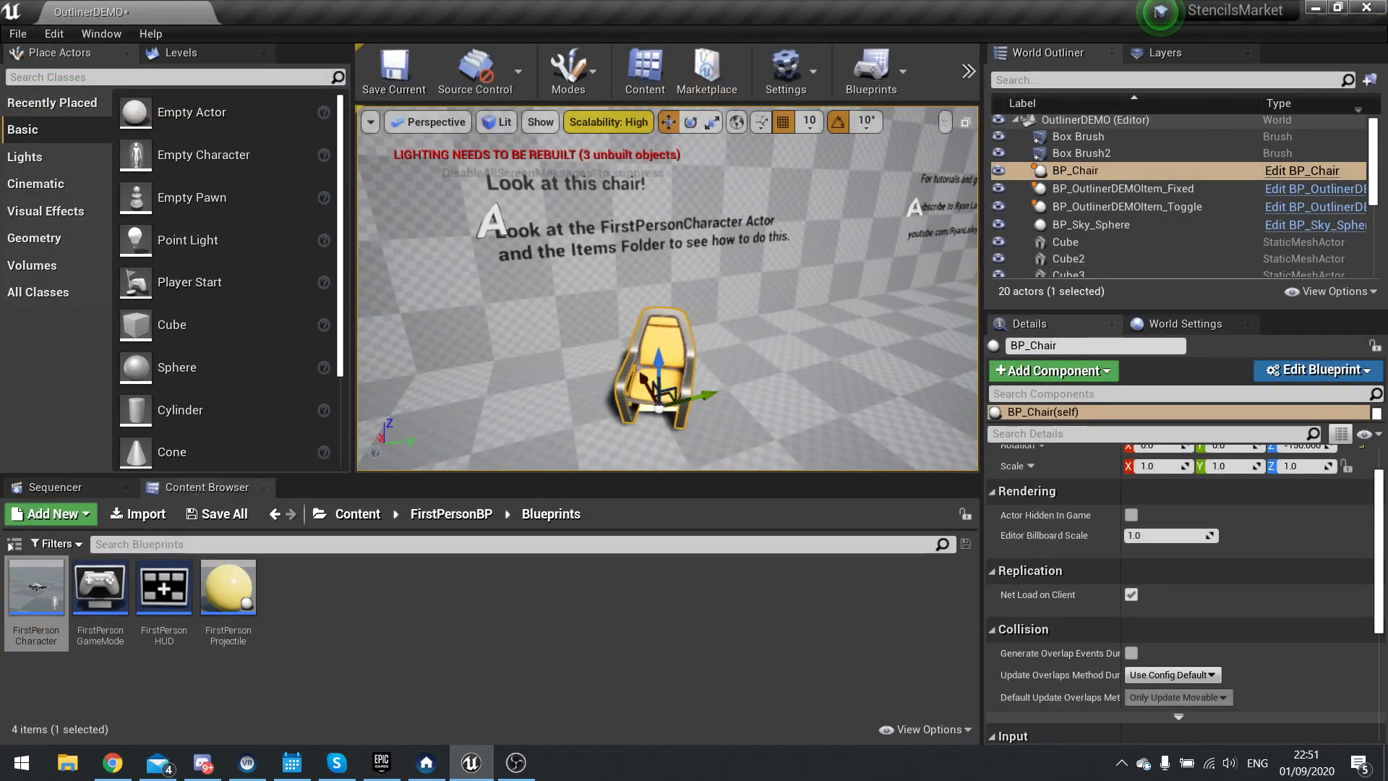
# Look around the demo level and over the open floor area beside the outlined preview items.
pyautogui.moveTo(668, 288); pyautogui.dragTo(747, 363, button='right')
pyautogui.press('w')
pyautogui.press('s')
pyautogui.press('a')
pyautogui.press('s')
pyautogui.press('d')
pyautogui.press('w')
pyautogui.press('s')
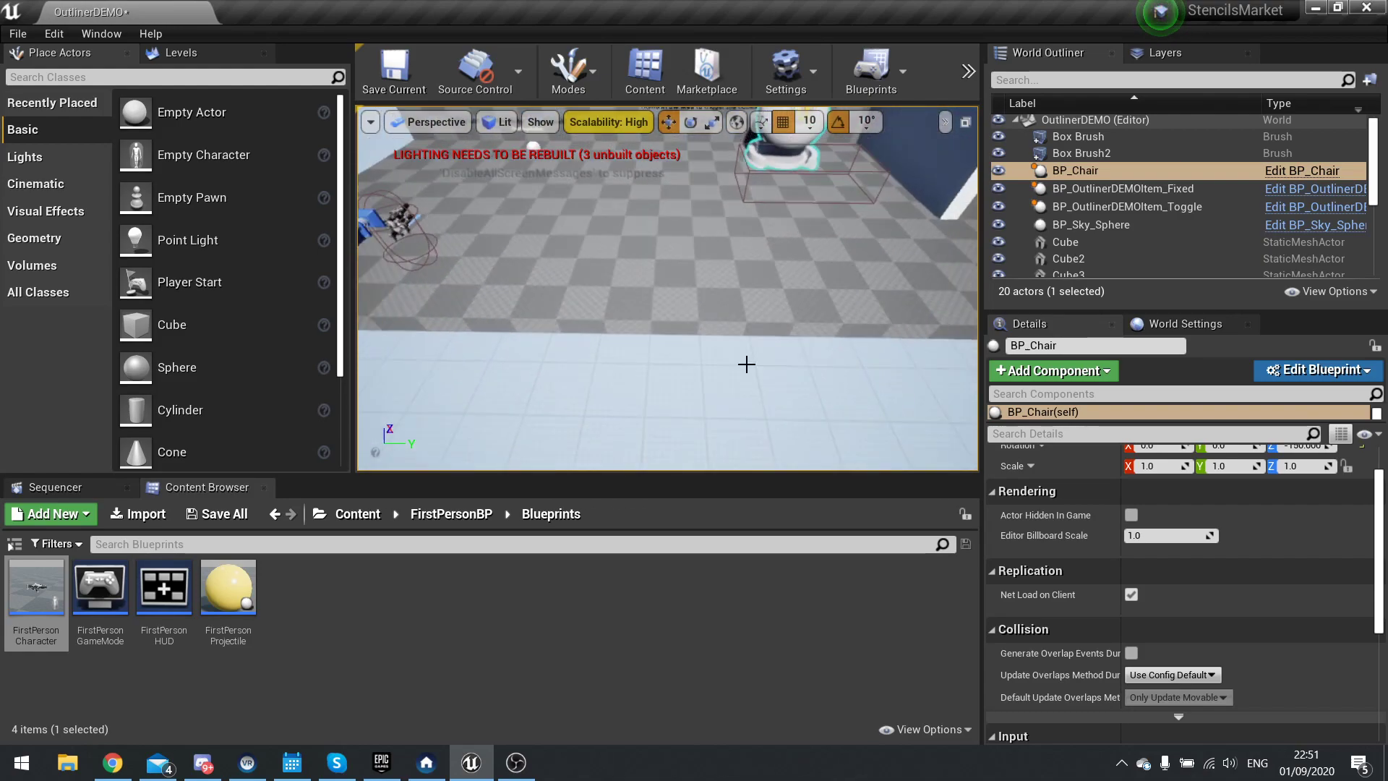
# Create an Actor blueprint with the default name in the root Content folder and add a Cube component to it.
pyautogui.click(358, 513)
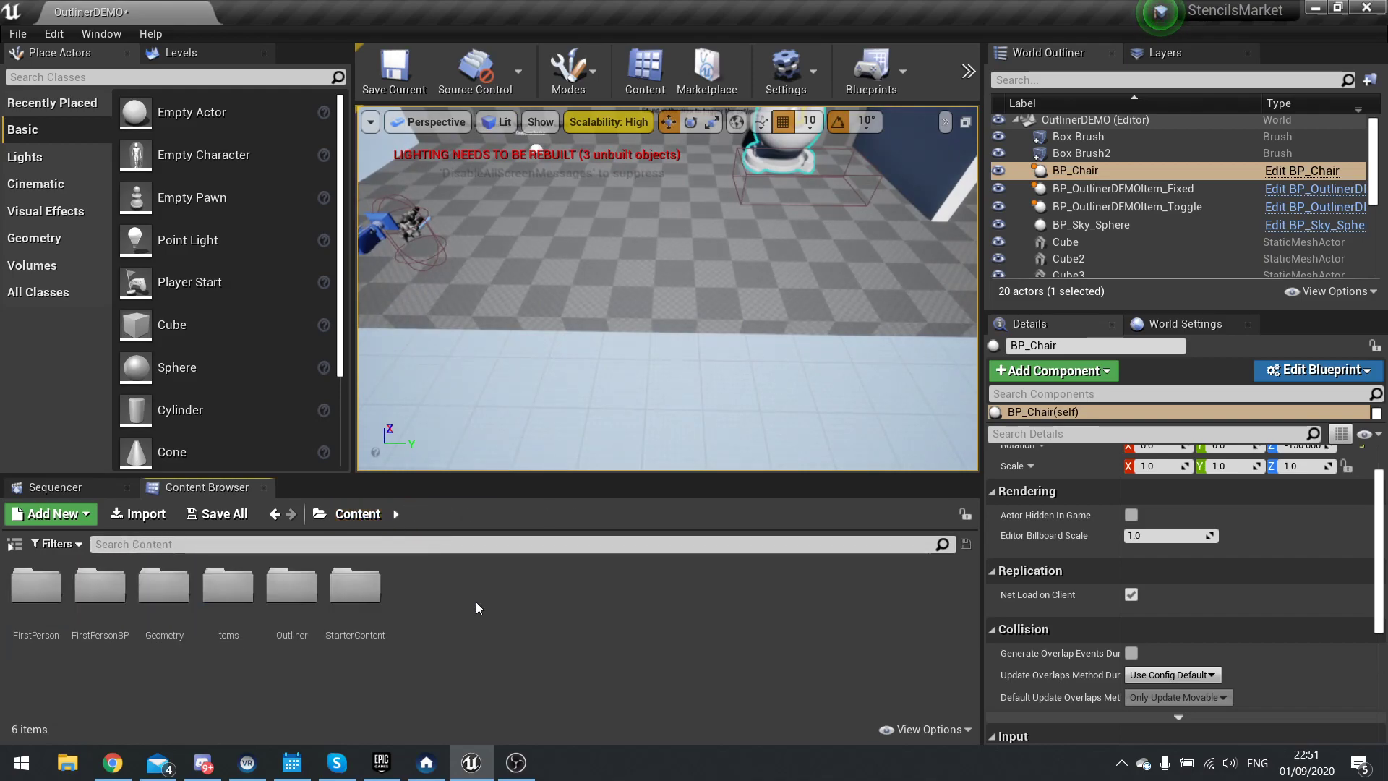
pyautogui.rightClick(476, 601)
pyautogui.click(552, 266)
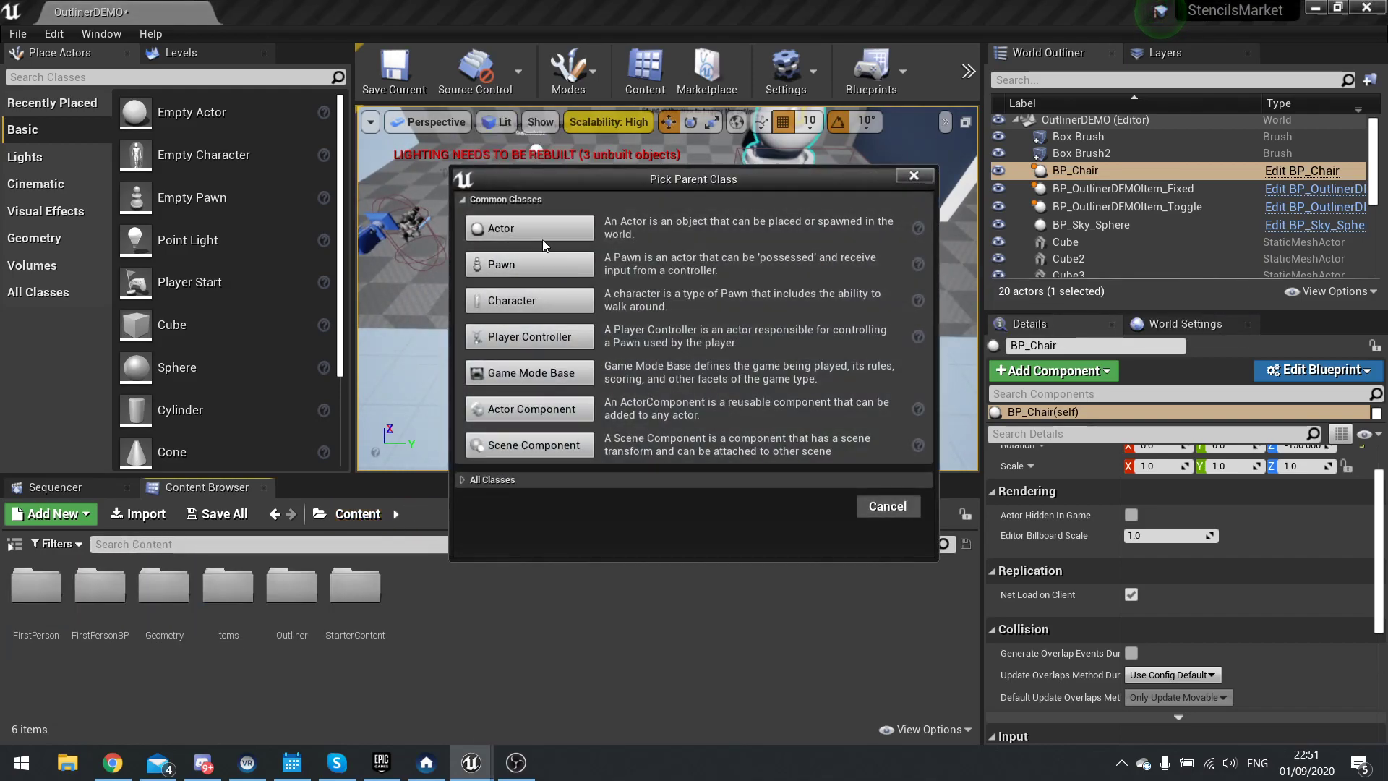
pyautogui.click(540, 228)
pyautogui.click(505, 619)
pyautogui.doubleClick(419, 577)
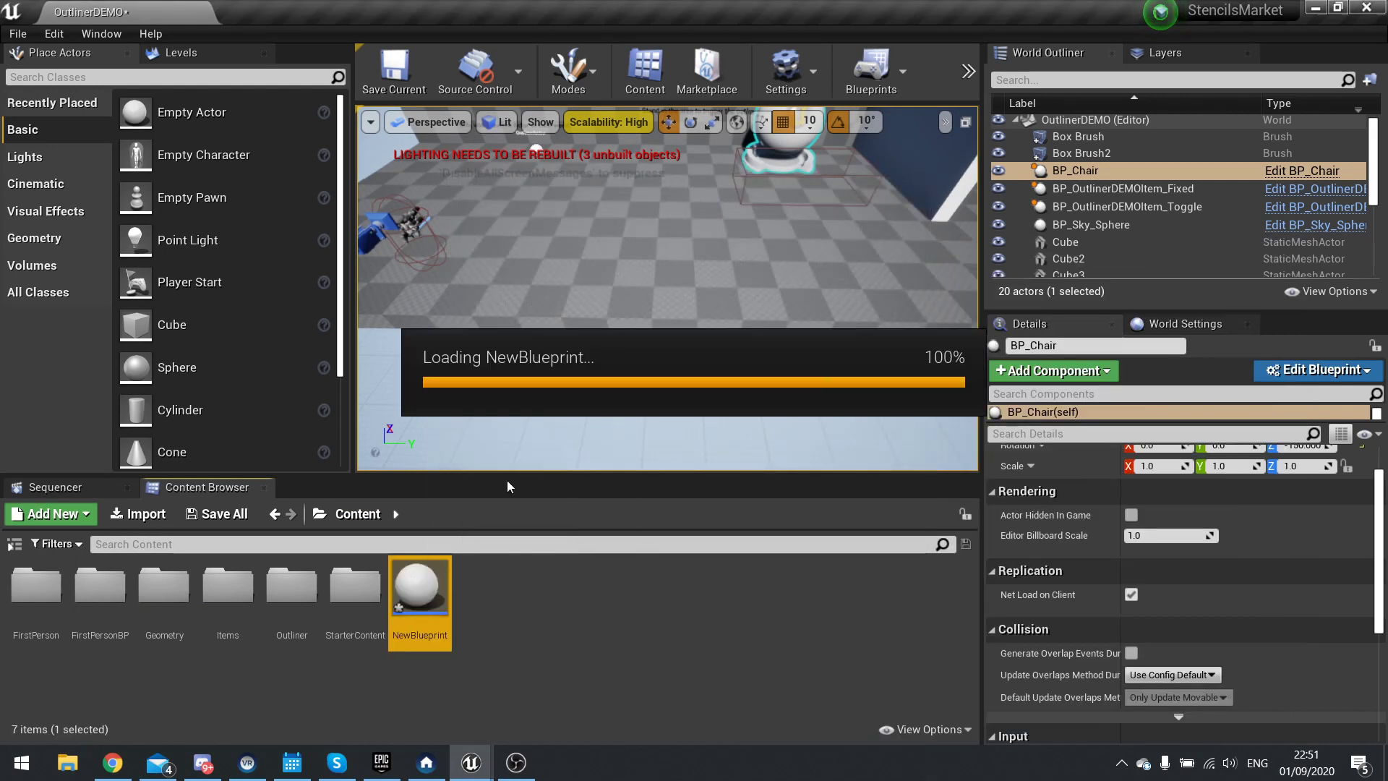
pyautogui.click(62, 78)
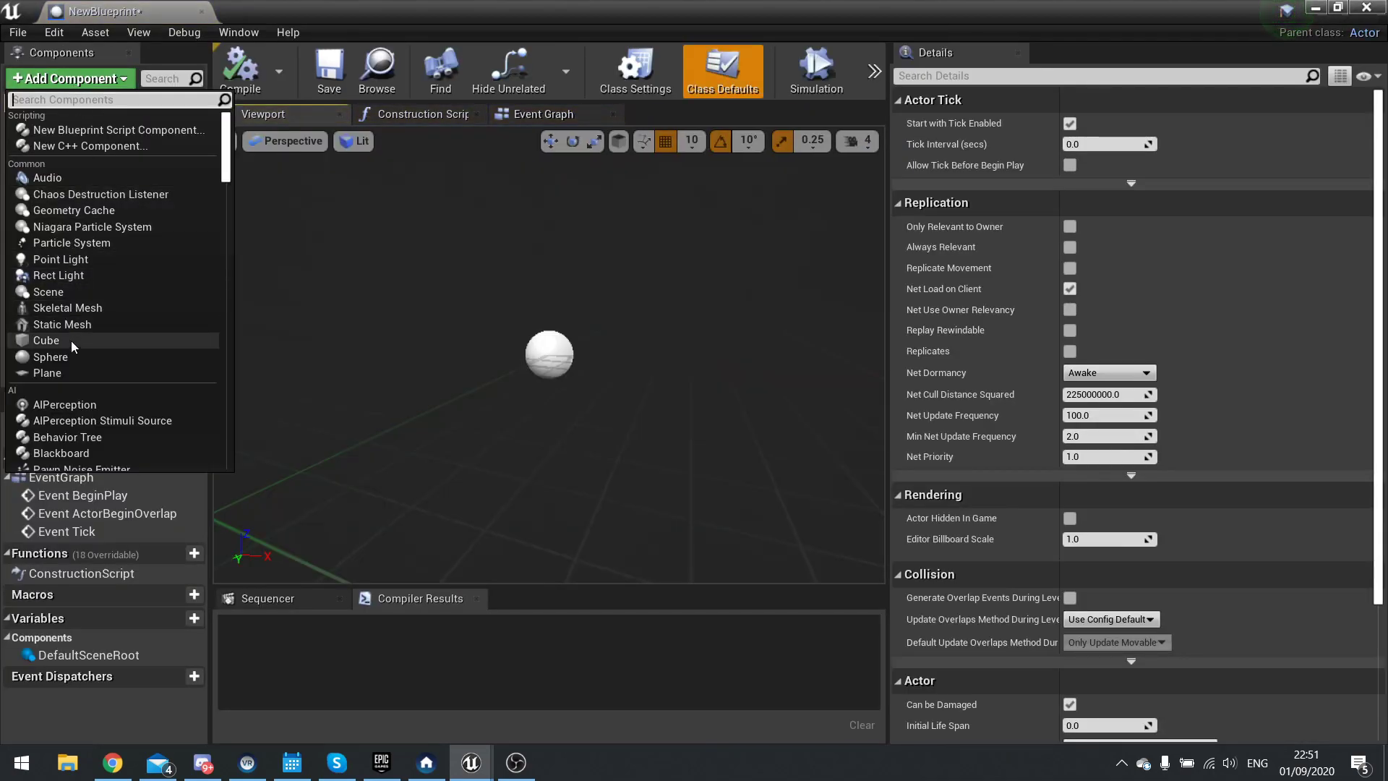
pyautogui.click(45, 340)
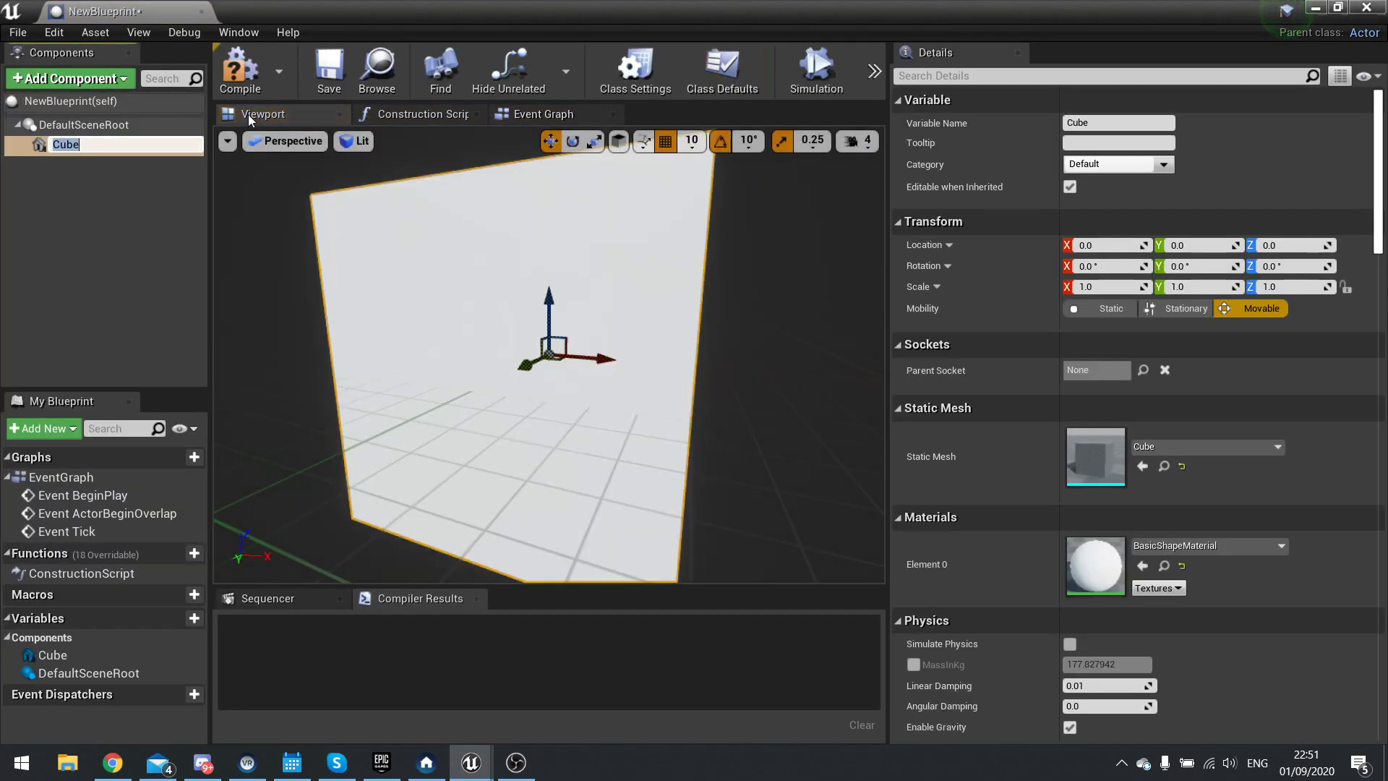
# Add a Set Outline node driven by Event BeginPlay in the new blueprint's event graph.
pyautogui.click(538, 112)
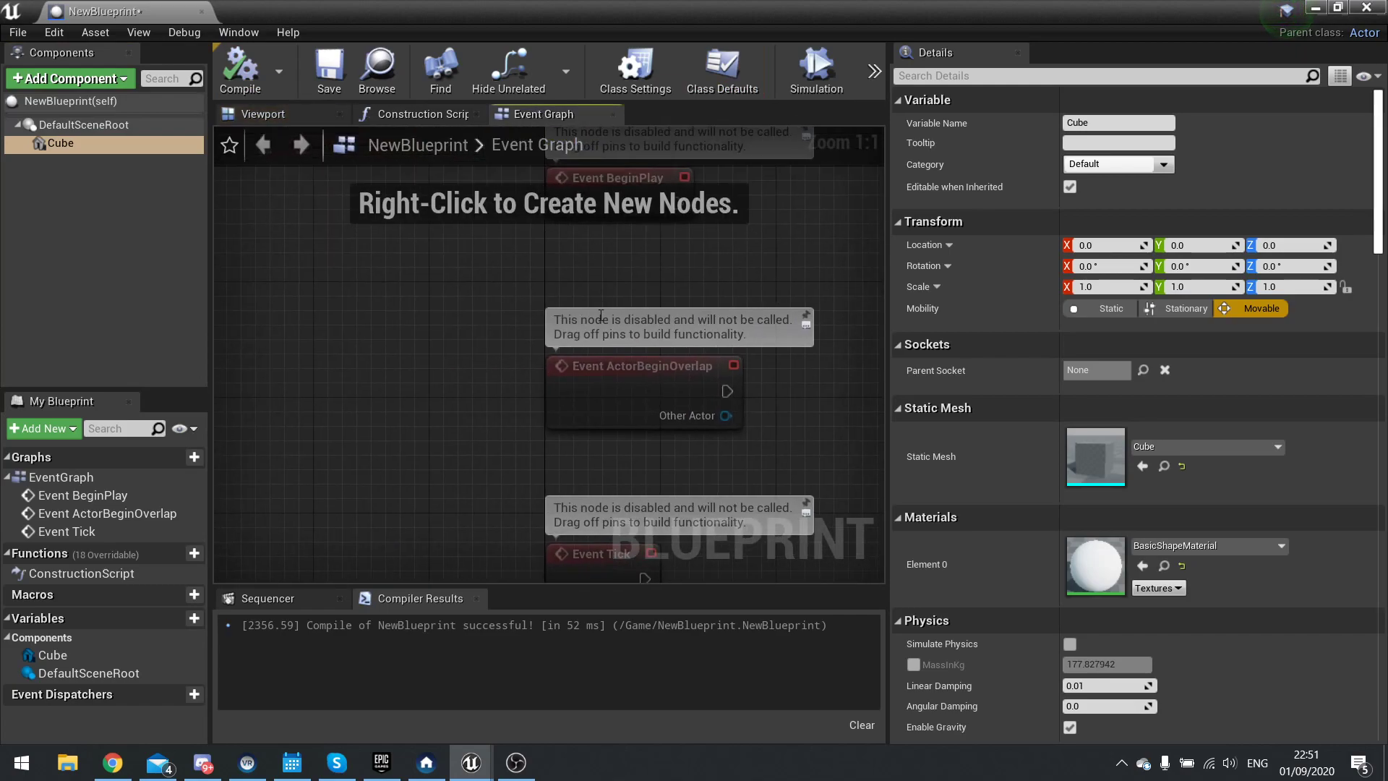
pyautogui.moveTo(490, 324); pyautogui.dragTo(622, 332)
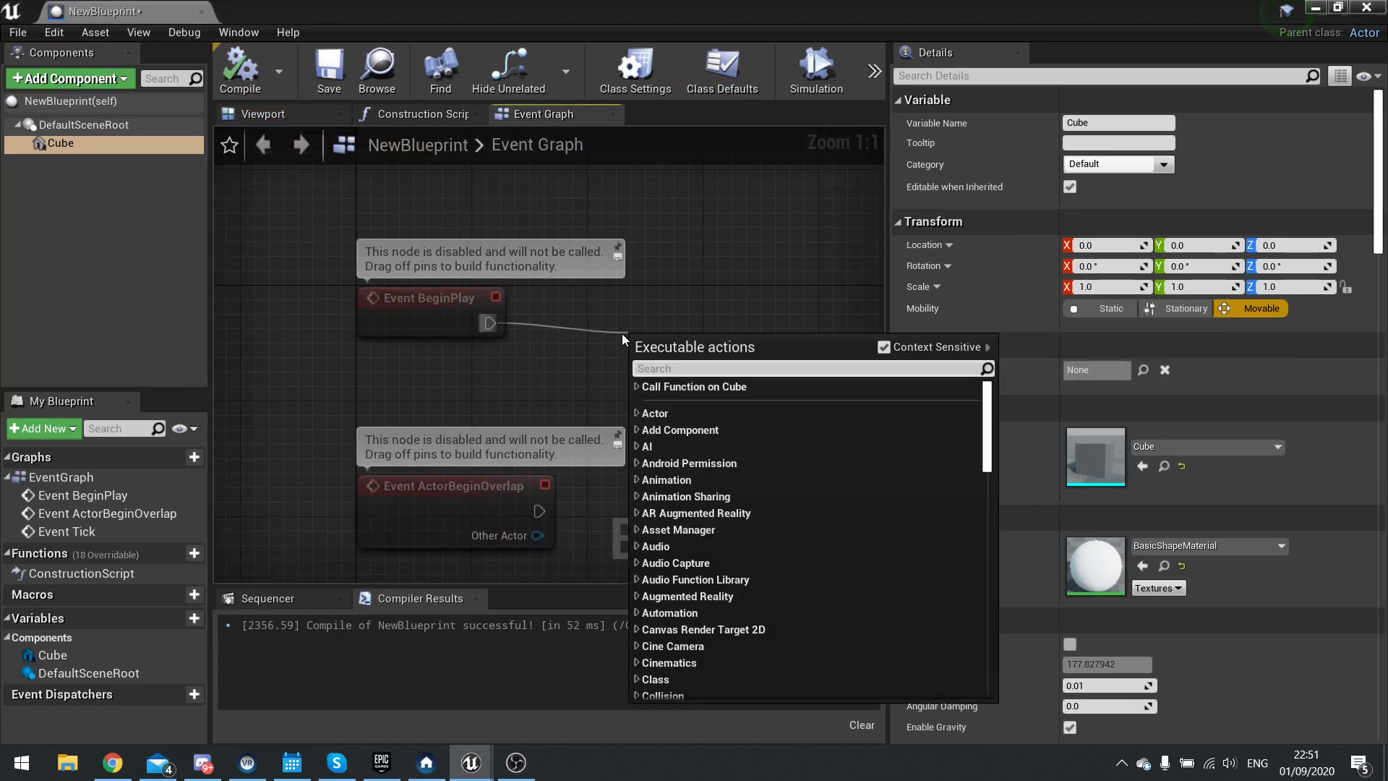
pyautogui.write('set outline')
pyautogui.press('Return')
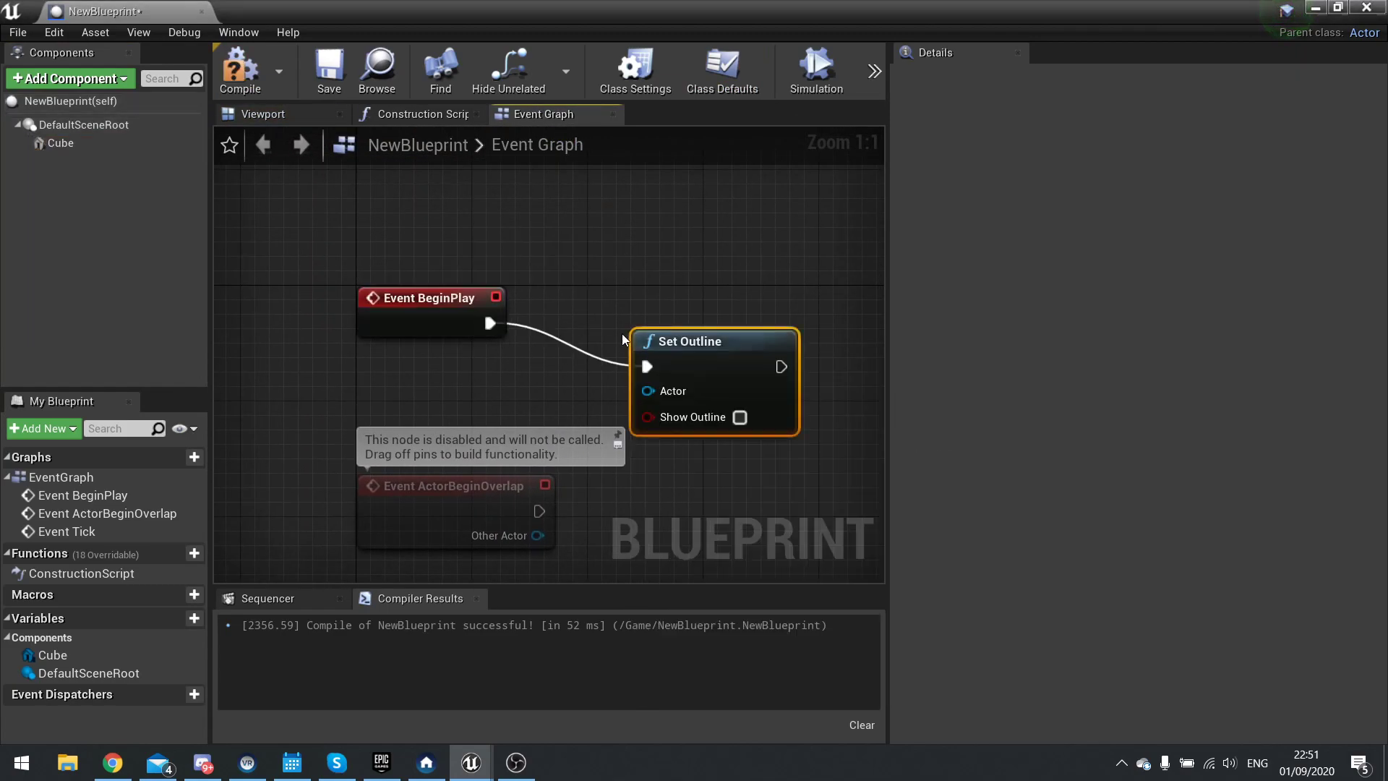
# Connect a Self reference to Set Outline's Actor input and enable Show Outline.
pyautogui.moveTo(648, 347); pyautogui.dragTo(464, 348)
pyautogui.write('self')
pyautogui.press('Return')
pyautogui.click(740, 374)
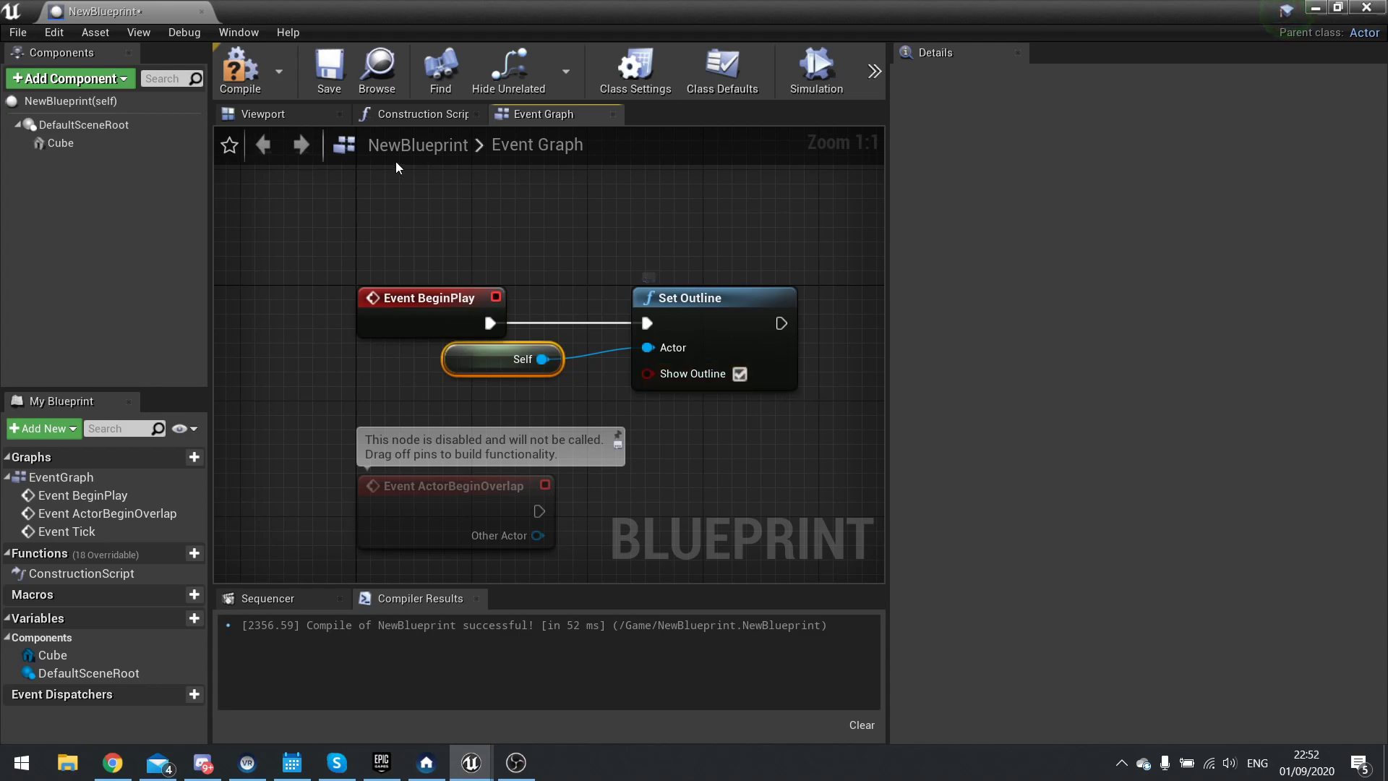
# Compile, save and close NewBlueprint, and place an instance of it on the demo level's open floor.
pyautogui.click(246, 76)
pyautogui.click(318, 71)
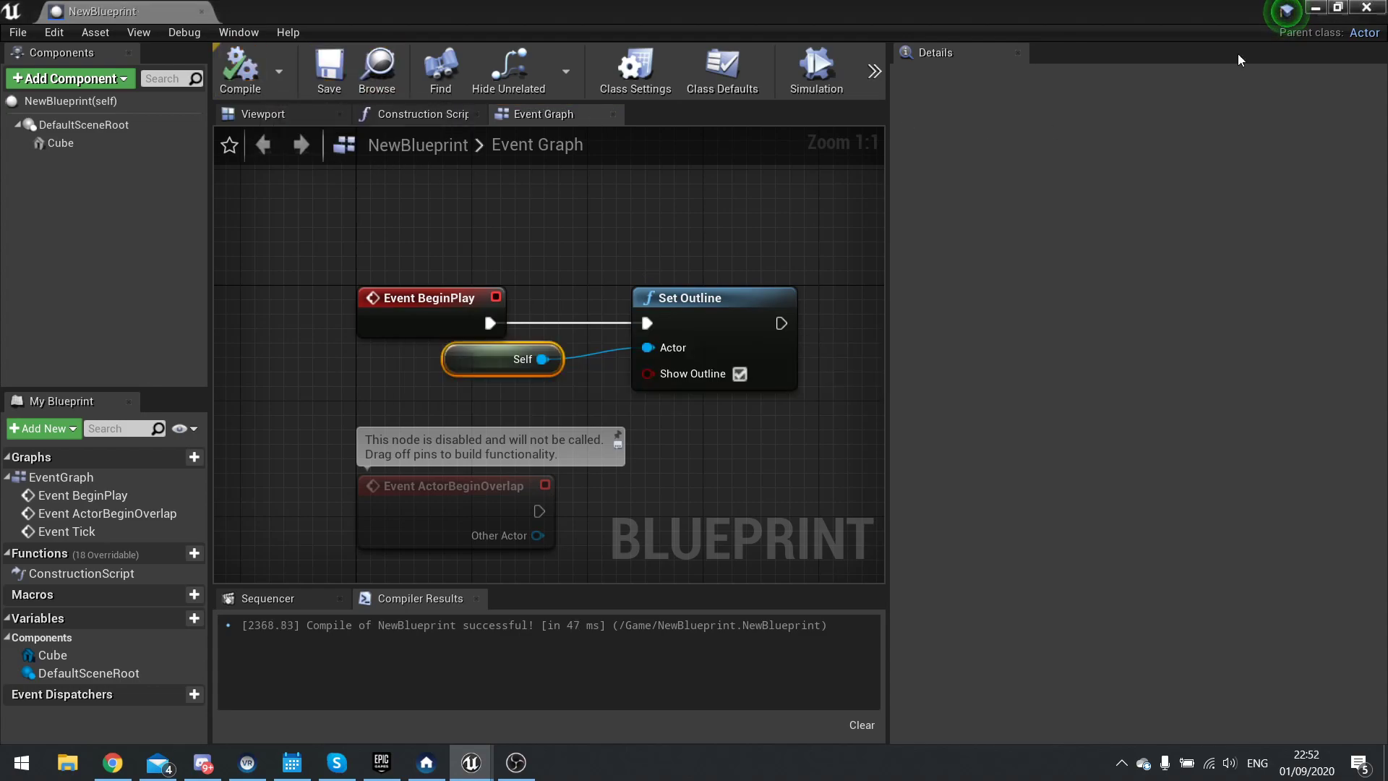
pyautogui.click(1368, 10)
pyautogui.moveTo(414, 591); pyautogui.dragTo(609, 207)
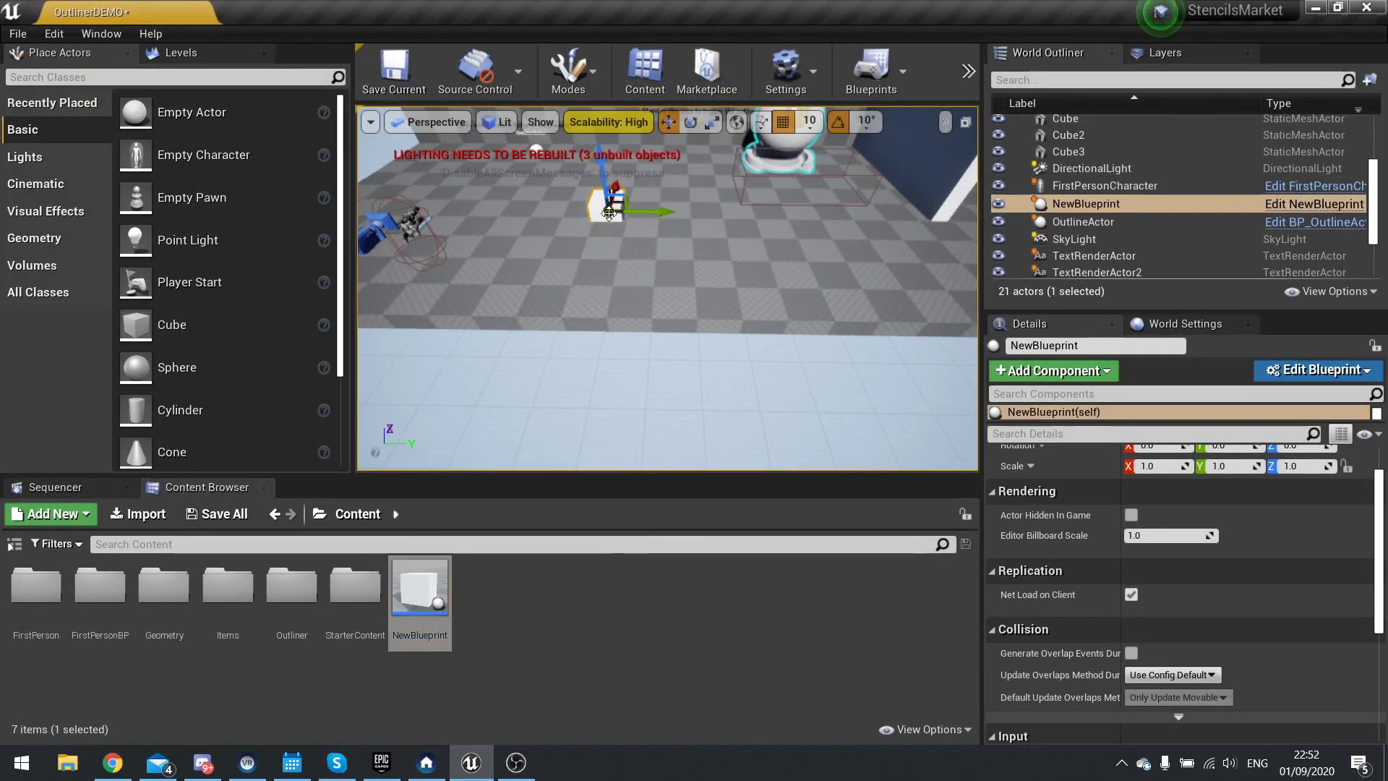
# Play the level, walk around the placed cube to check its outline, and stop the play session.
pyautogui.click(969, 71)
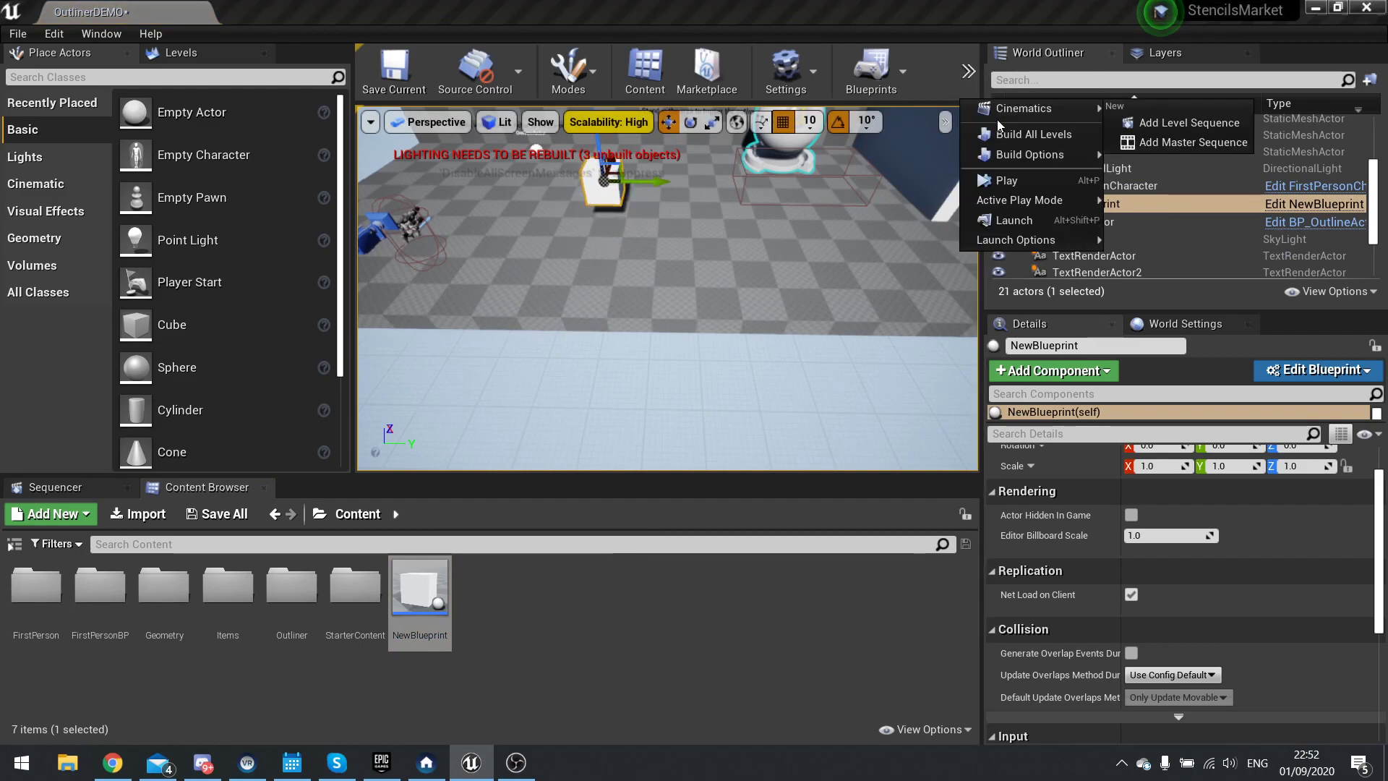
pyautogui.click(1019, 177)
pyautogui.click(752, 258)
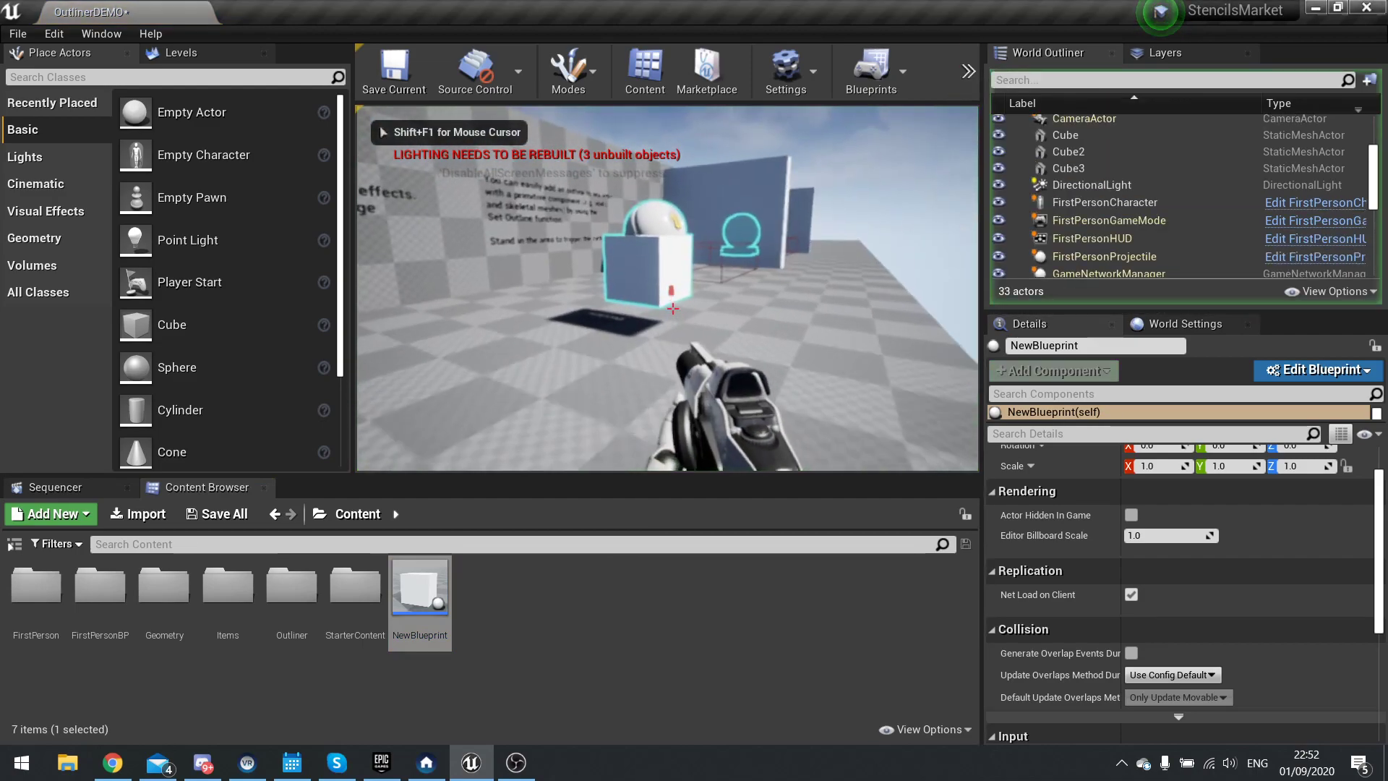
pyautogui.press('d')
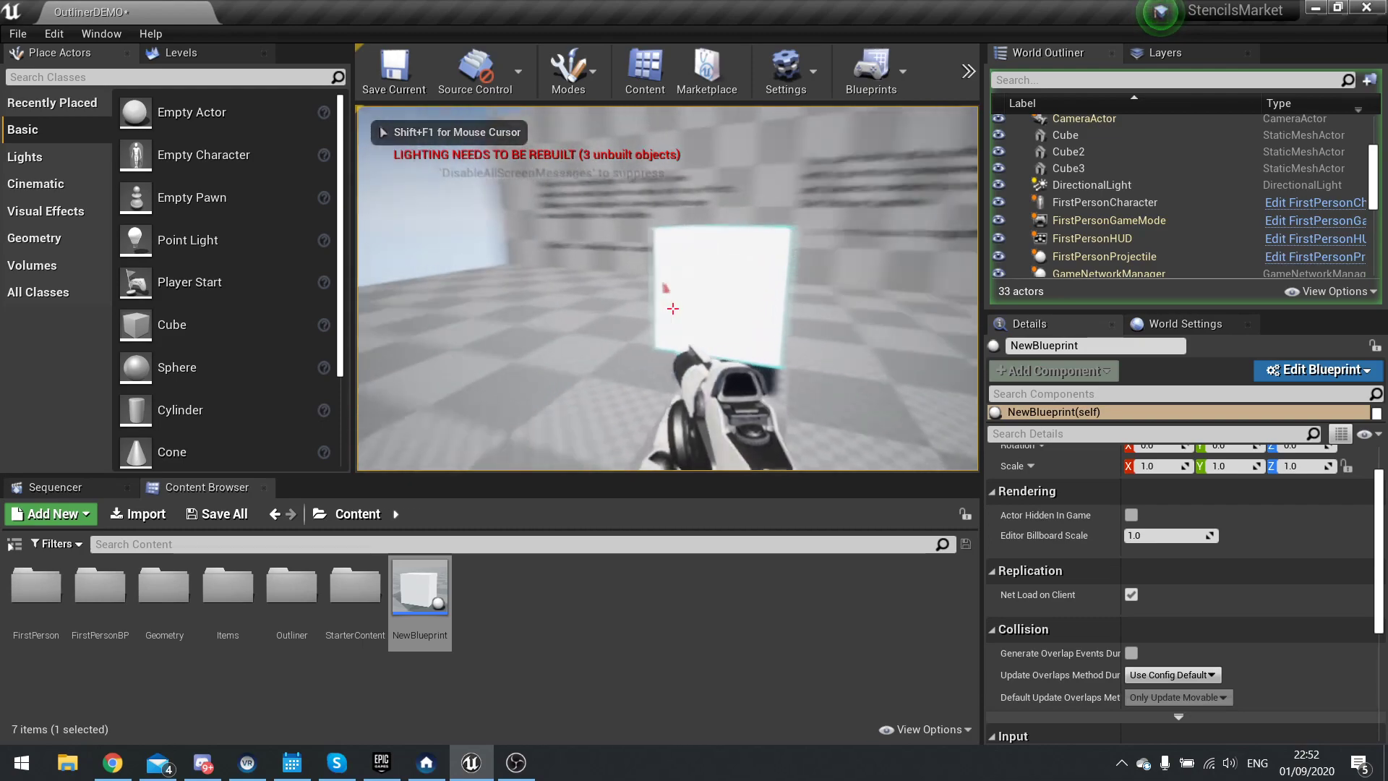
pyautogui.press('w')
pyautogui.press('a')
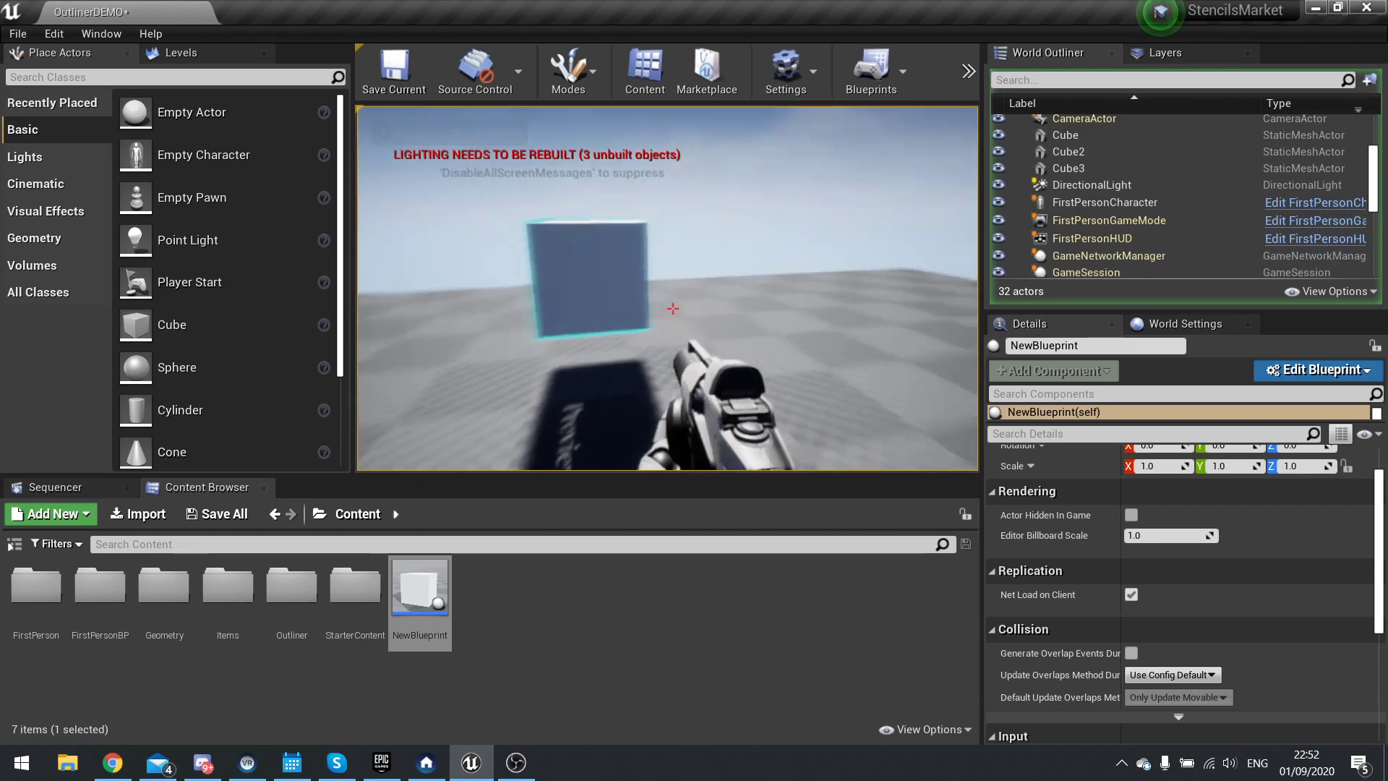
pyautogui.press('w')
pyautogui.press('a')
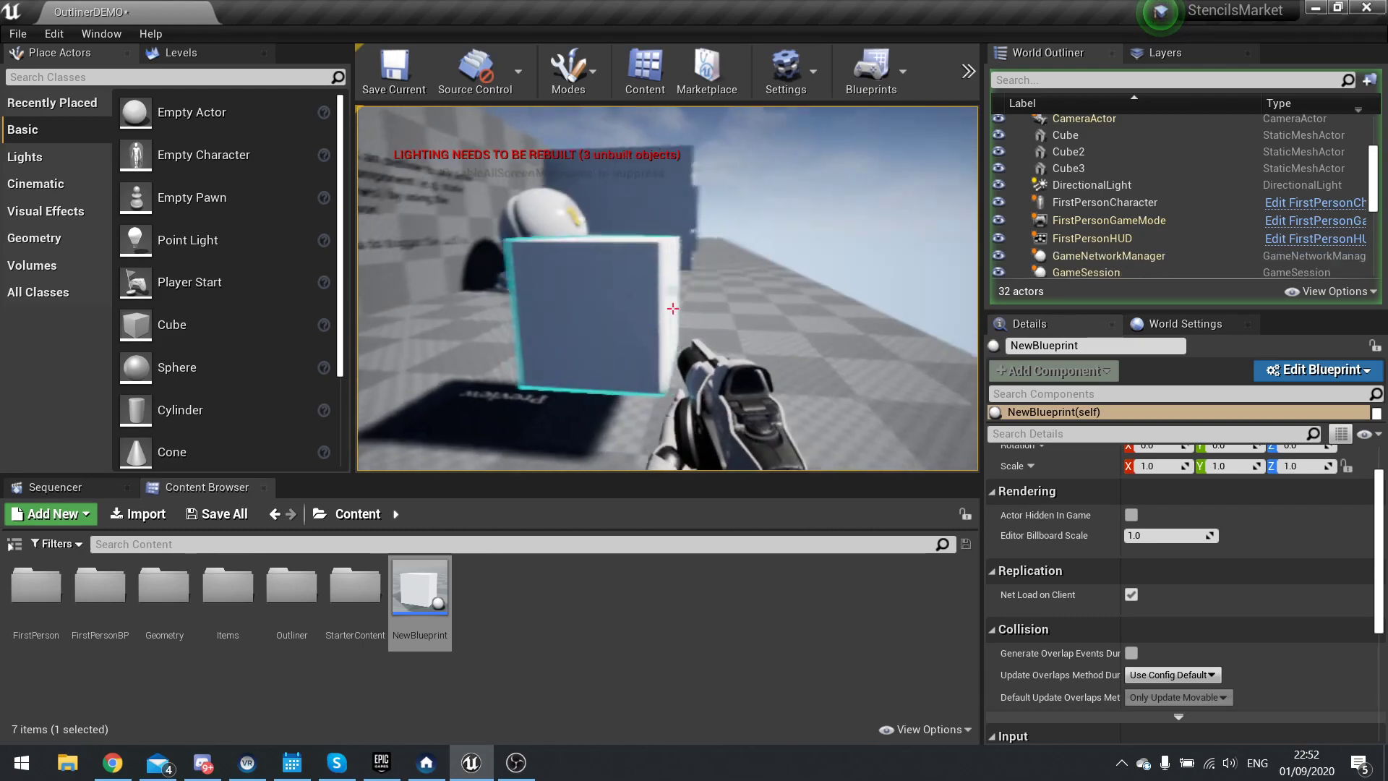
pyautogui.press('Escape')
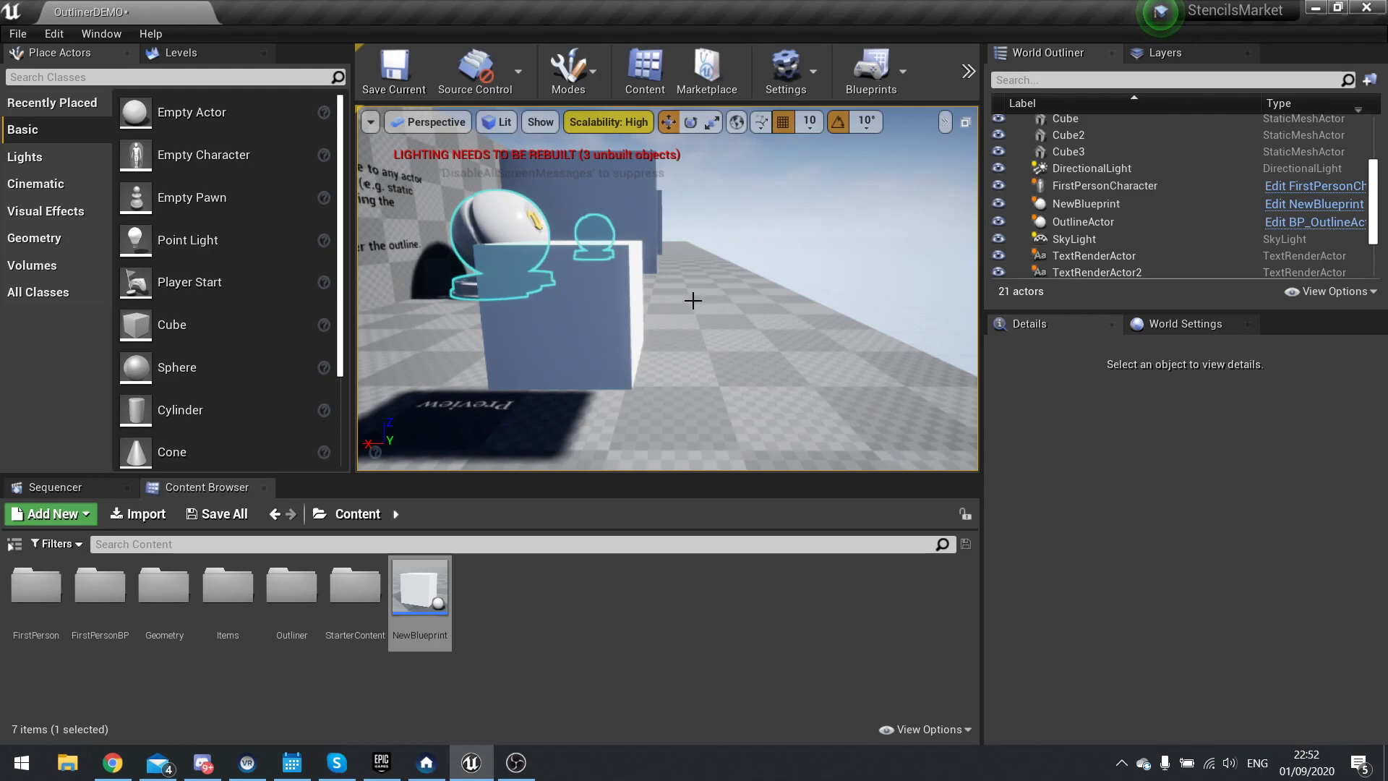
# View the wall text about UE4 tutorials and guides in the demo level.
pyautogui.moveTo(693, 300)
pyautogui.mouseDown(button='right')
pyautogui.moveTo(698, 268)
pyautogui.moveTo(477, 264)
pyautogui.moveTo(692, 300)
pyautogui.mouseUp(button='right')
pyautogui.press('w')
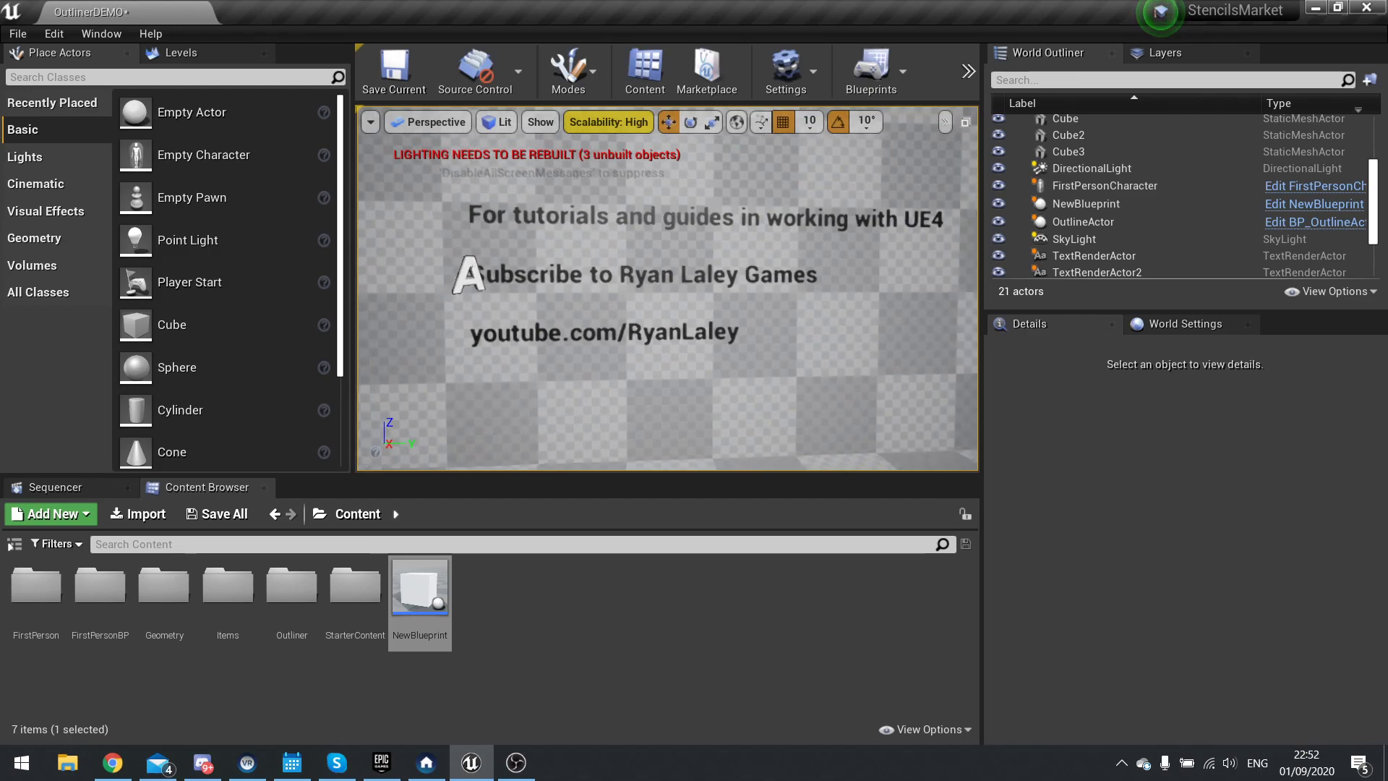